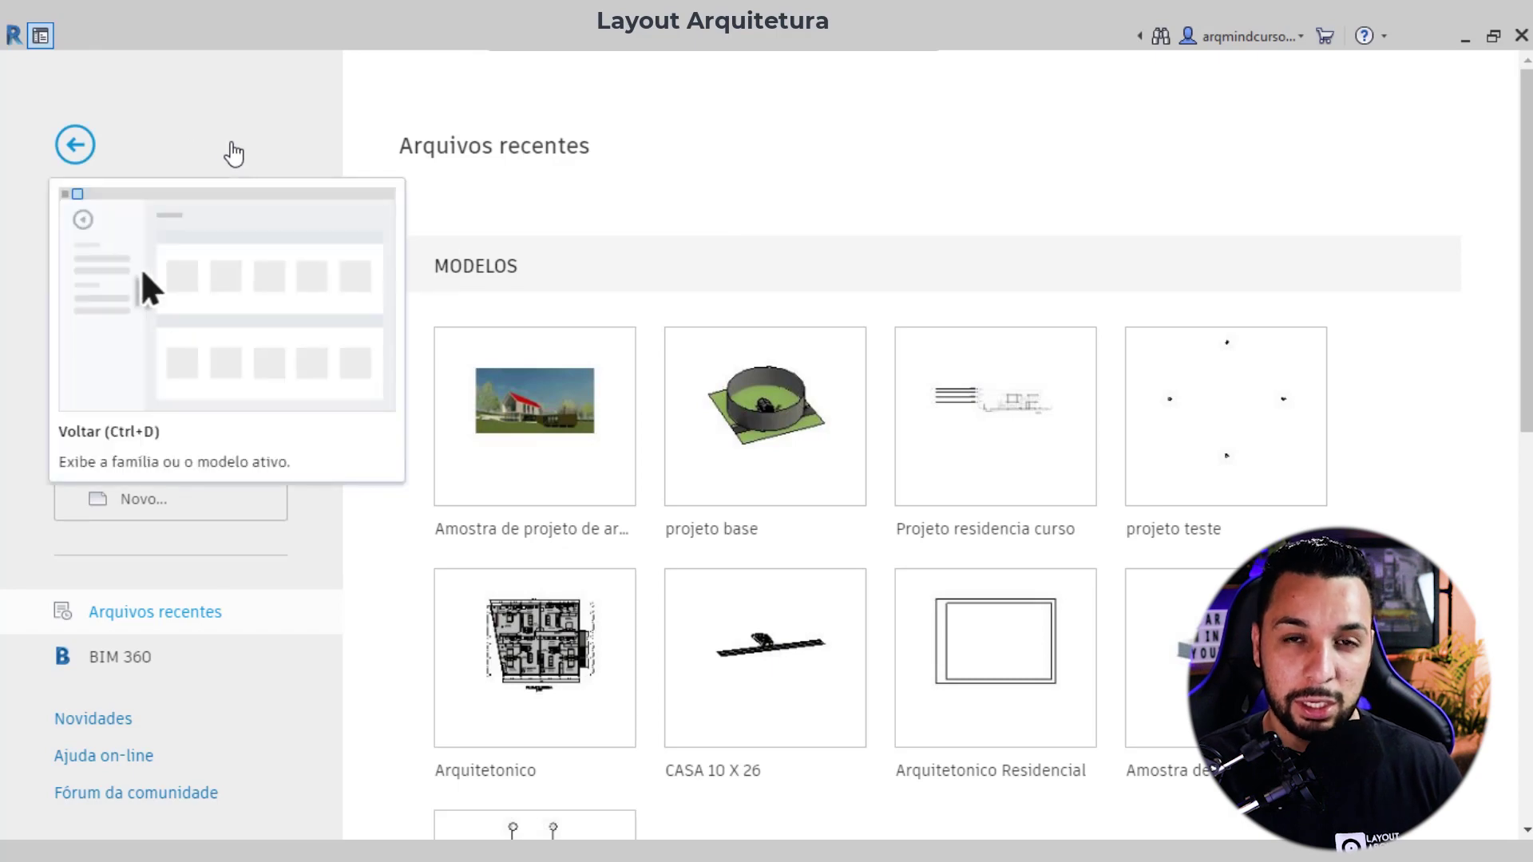
# Step: Toggle the Home screen off and back on, then start a new project from Modelo de construção
pyautogui.click(42, 35)
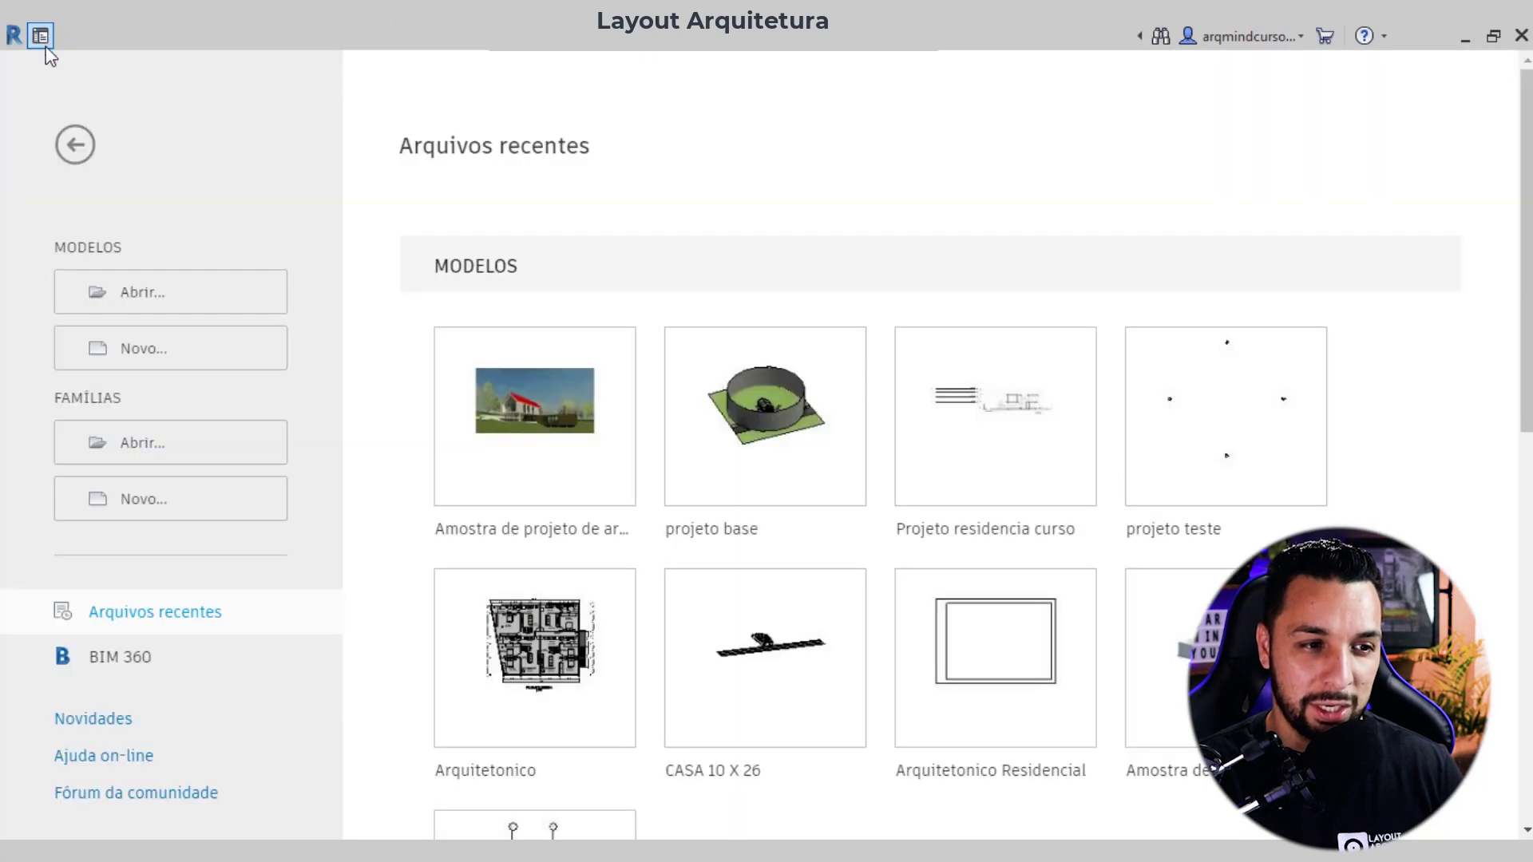
pyautogui.click(41, 38)
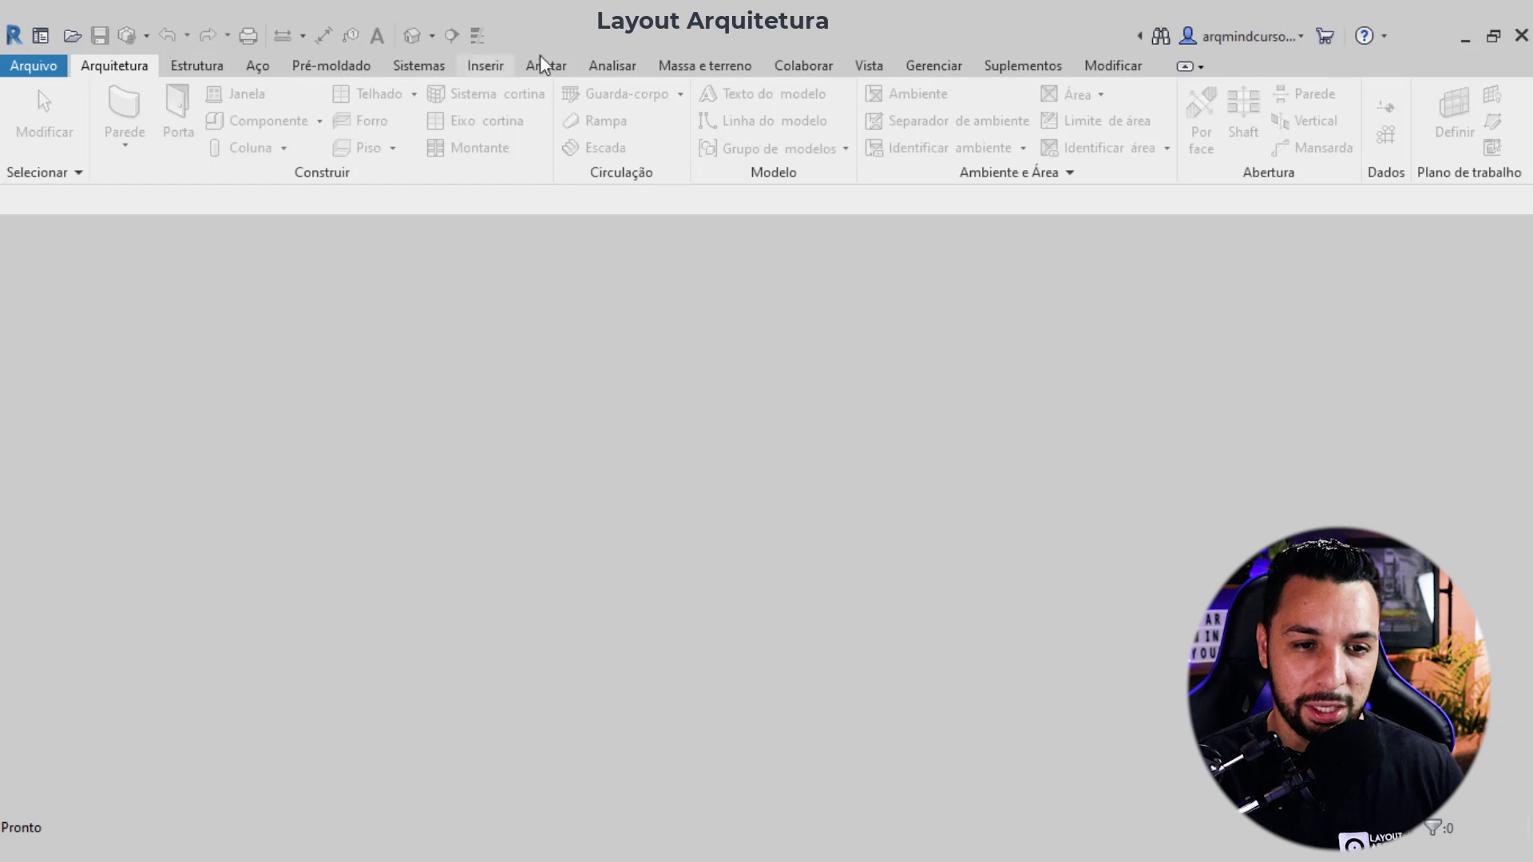
pyautogui.click(40, 36)
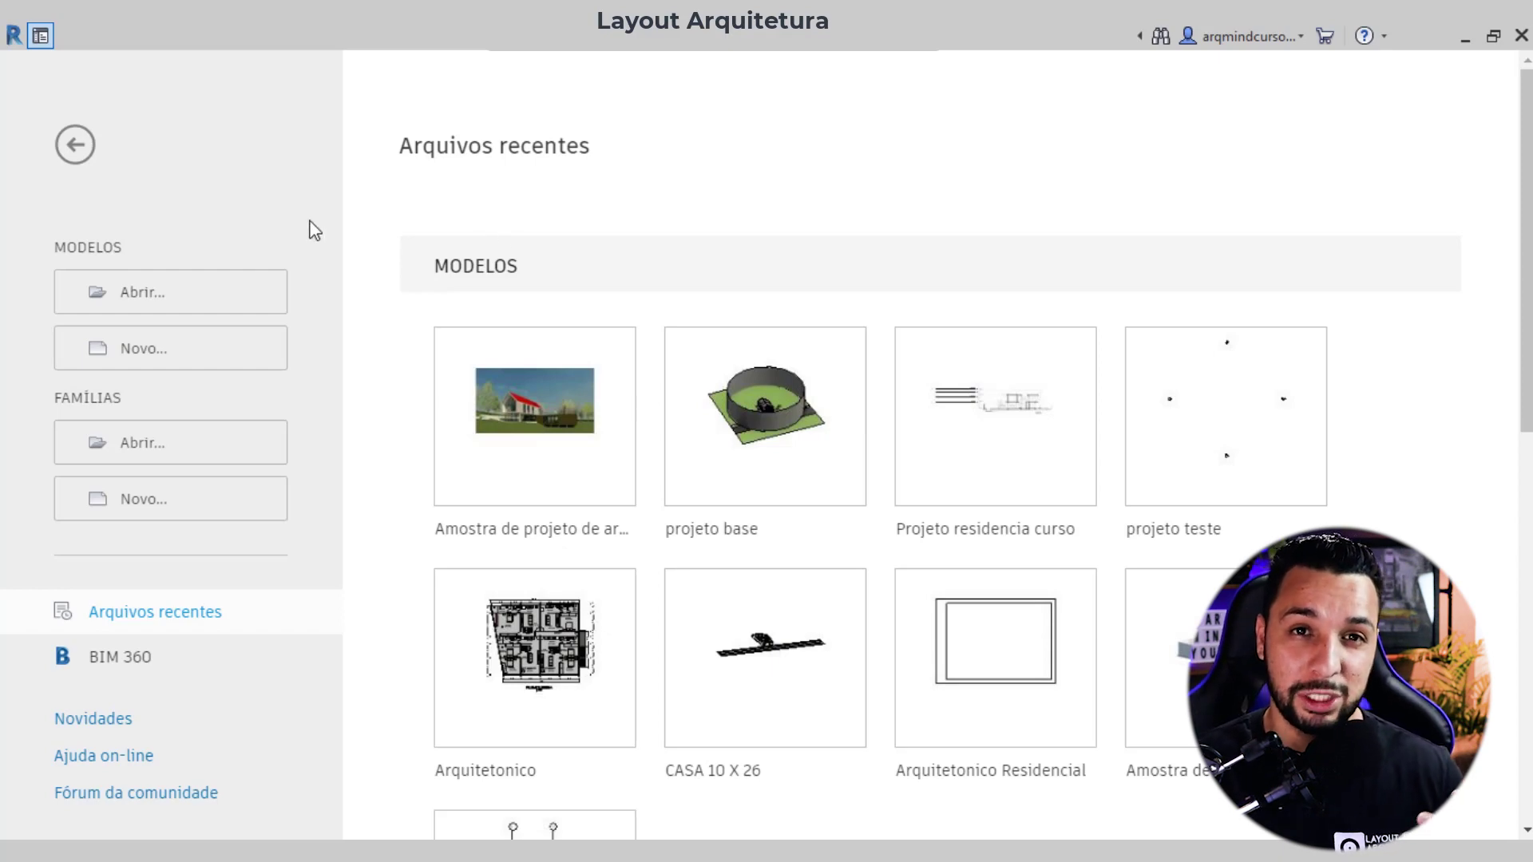
pyautogui.click(168, 355)
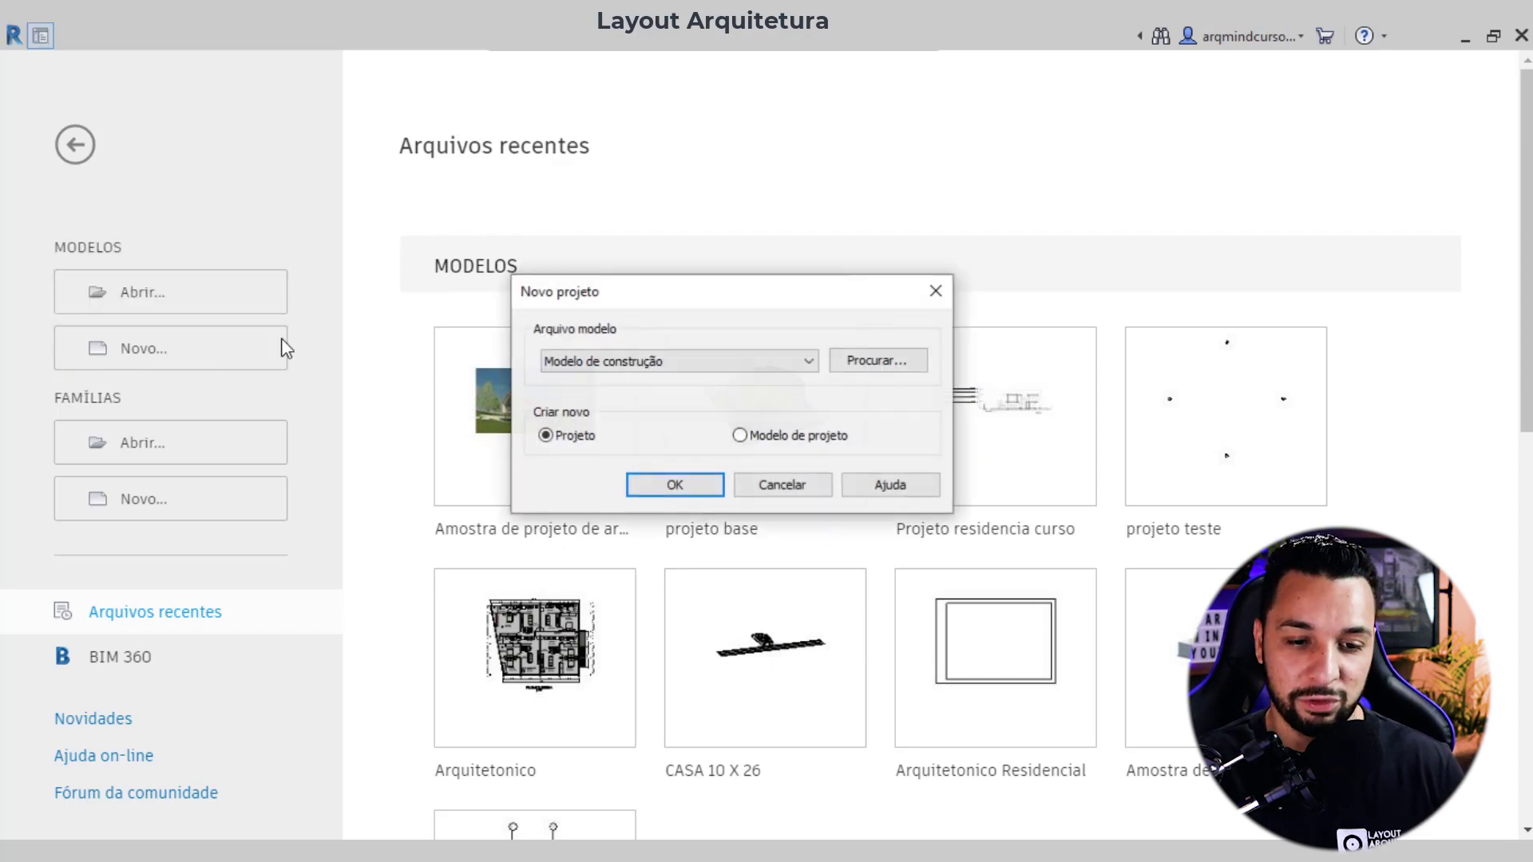
# Step: Review the template list, cancel the new project, and close the start screen to the empty workspace
pyautogui.click(706, 366)
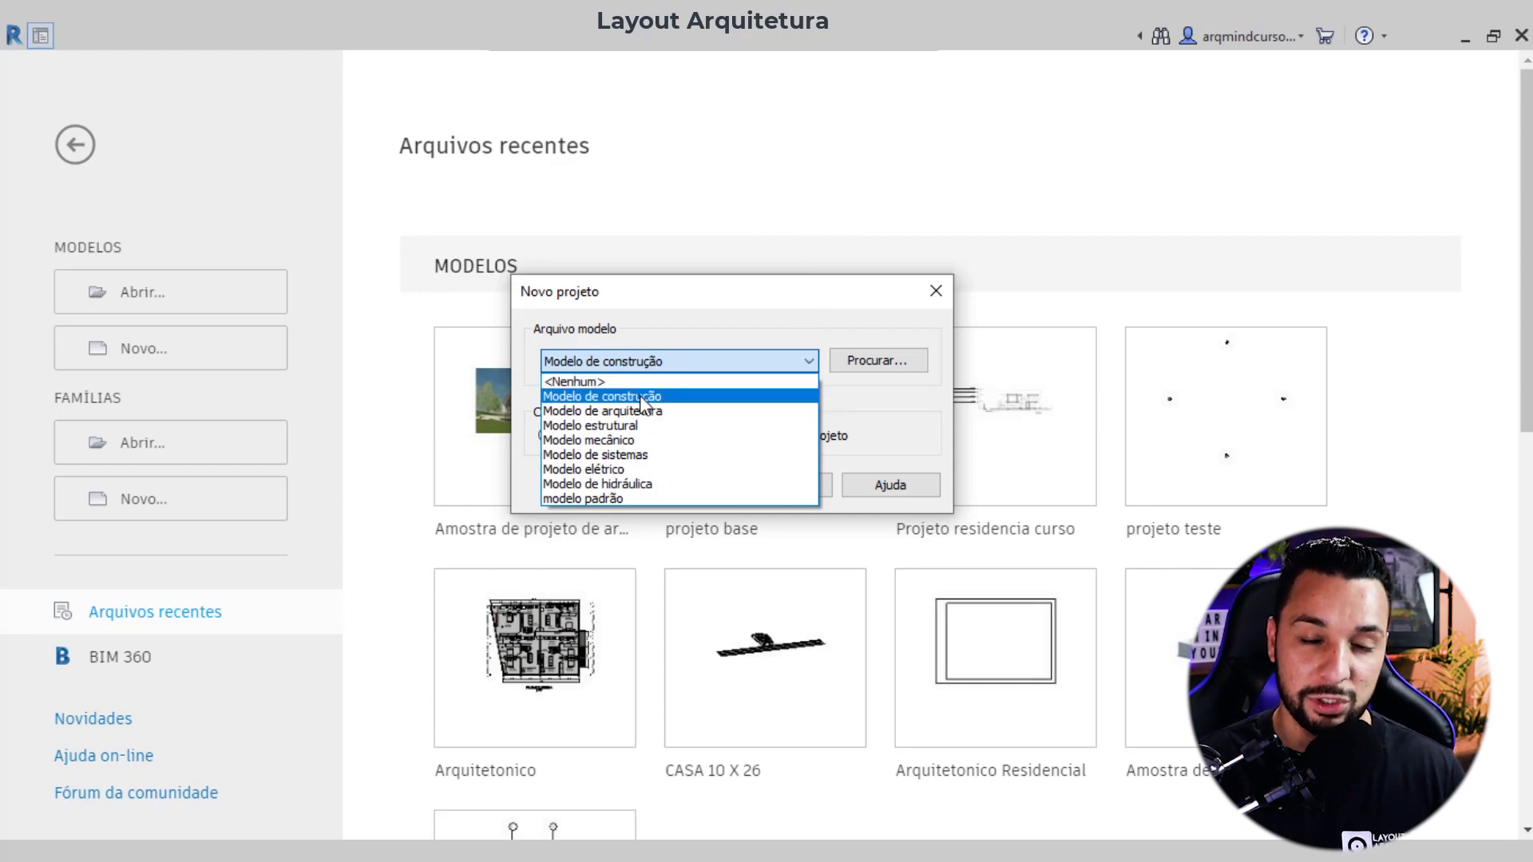
pyautogui.click(751, 362)
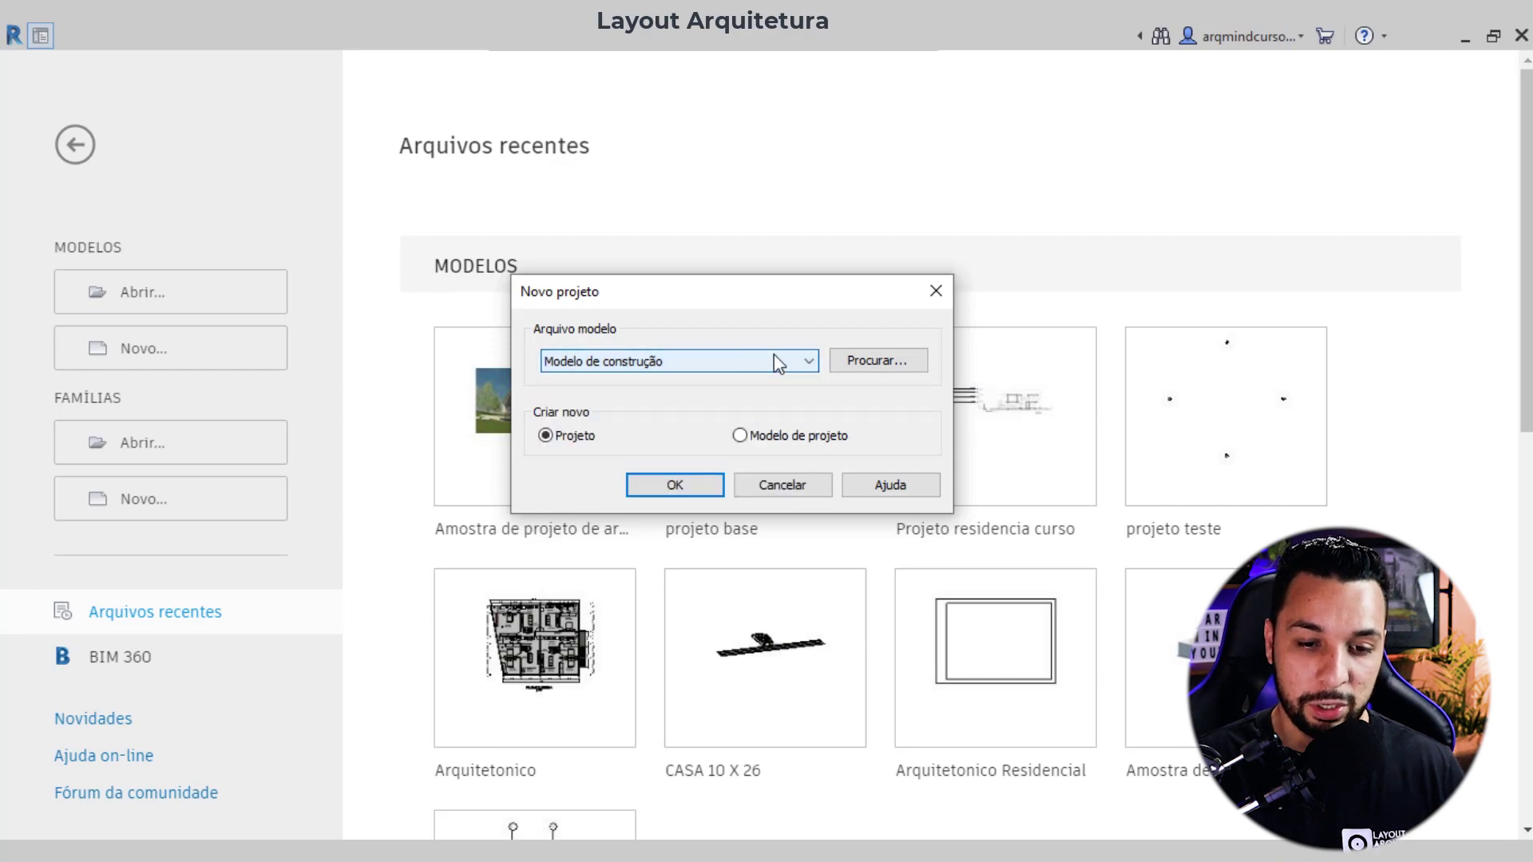
pyautogui.click(783, 486)
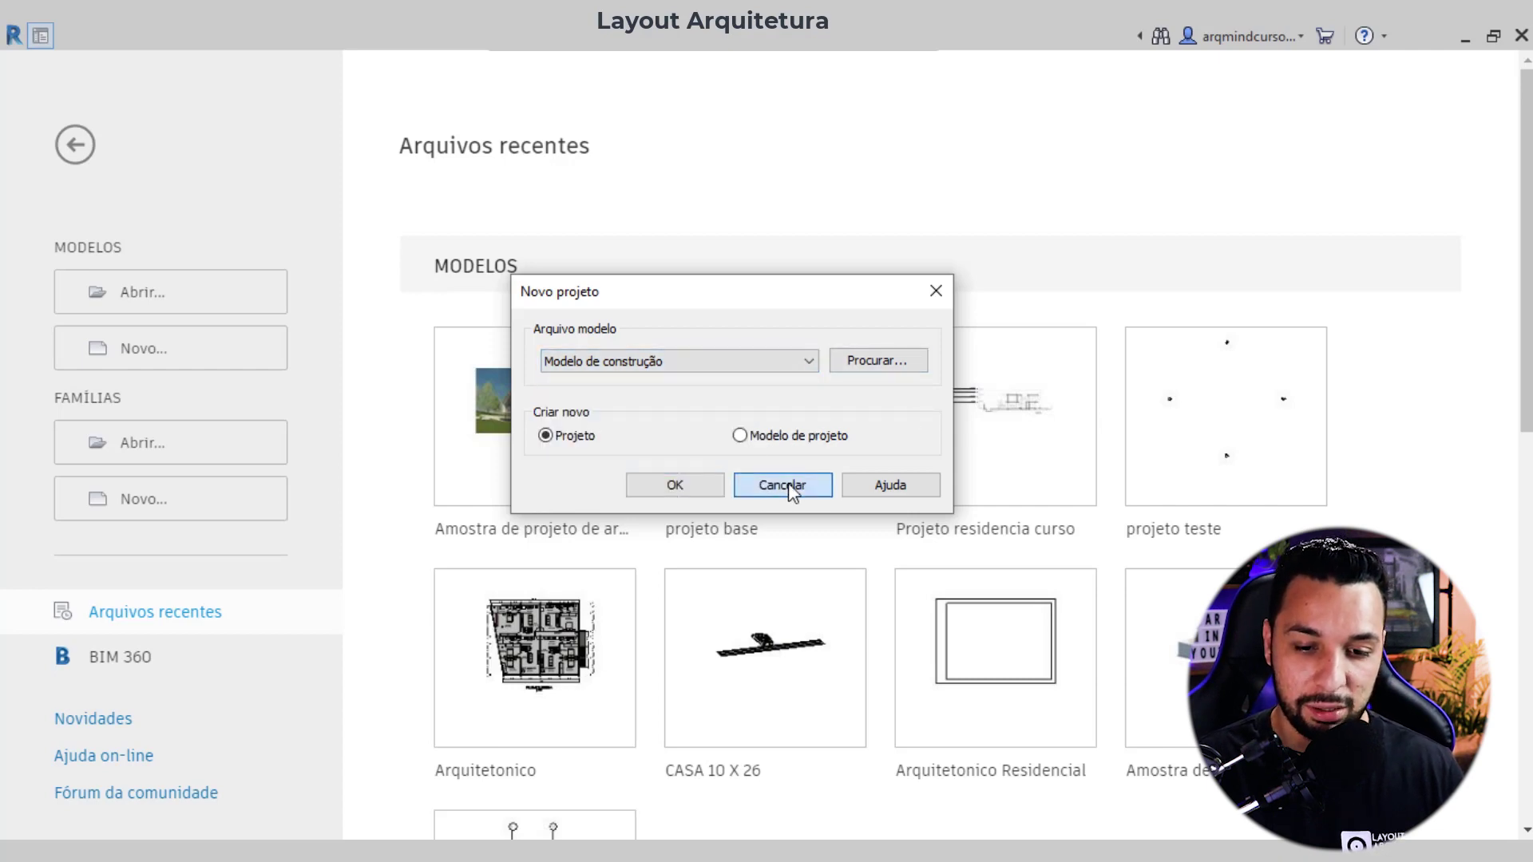
pyautogui.click(38, 35)
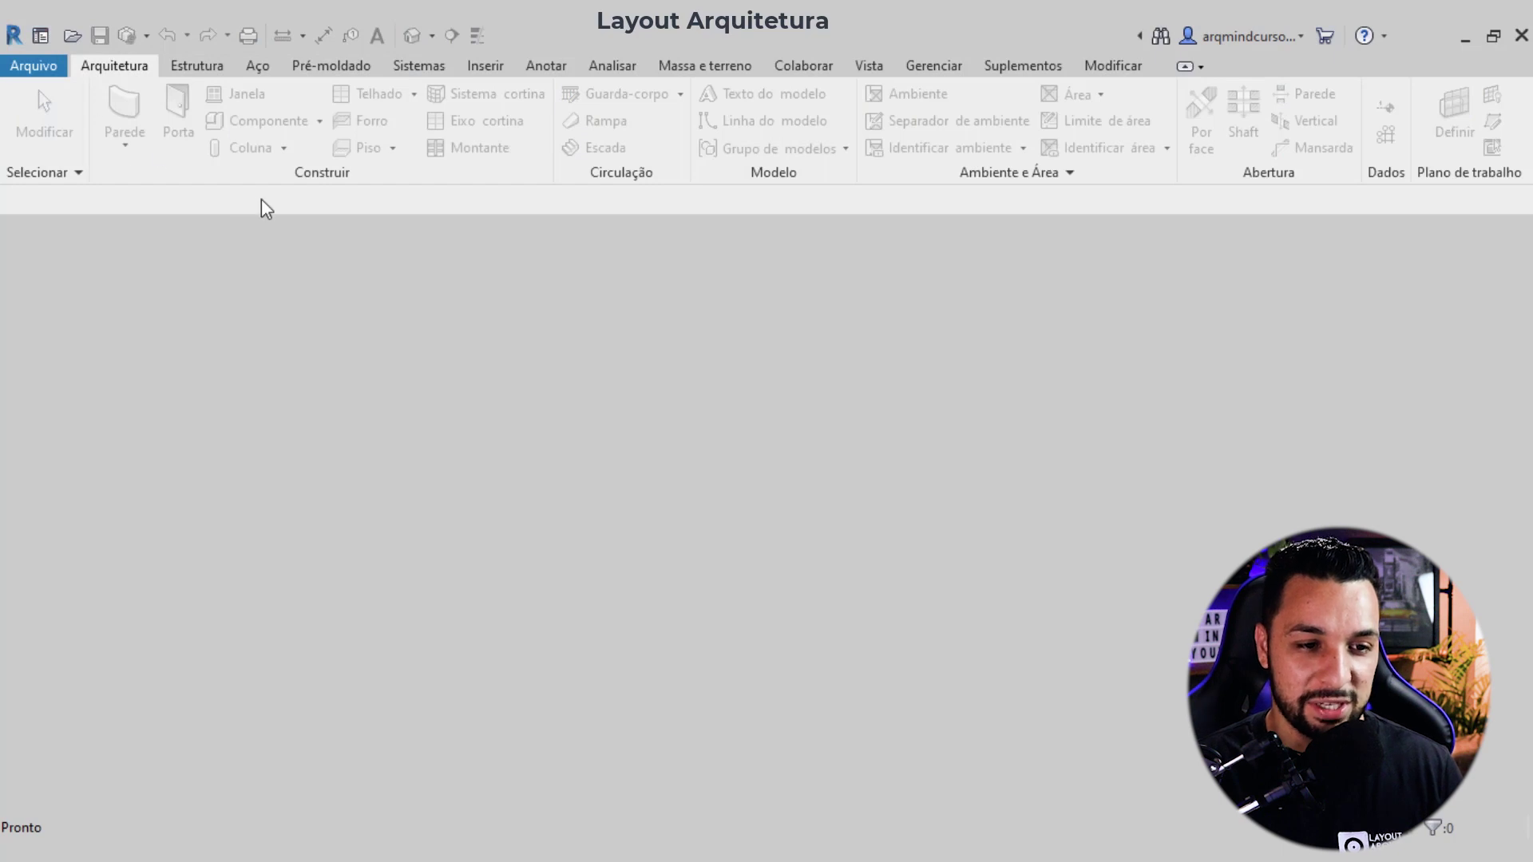
# Step: Open Revit Options from the Arquivo menu and reposition the dialog
pyautogui.click(43, 67)
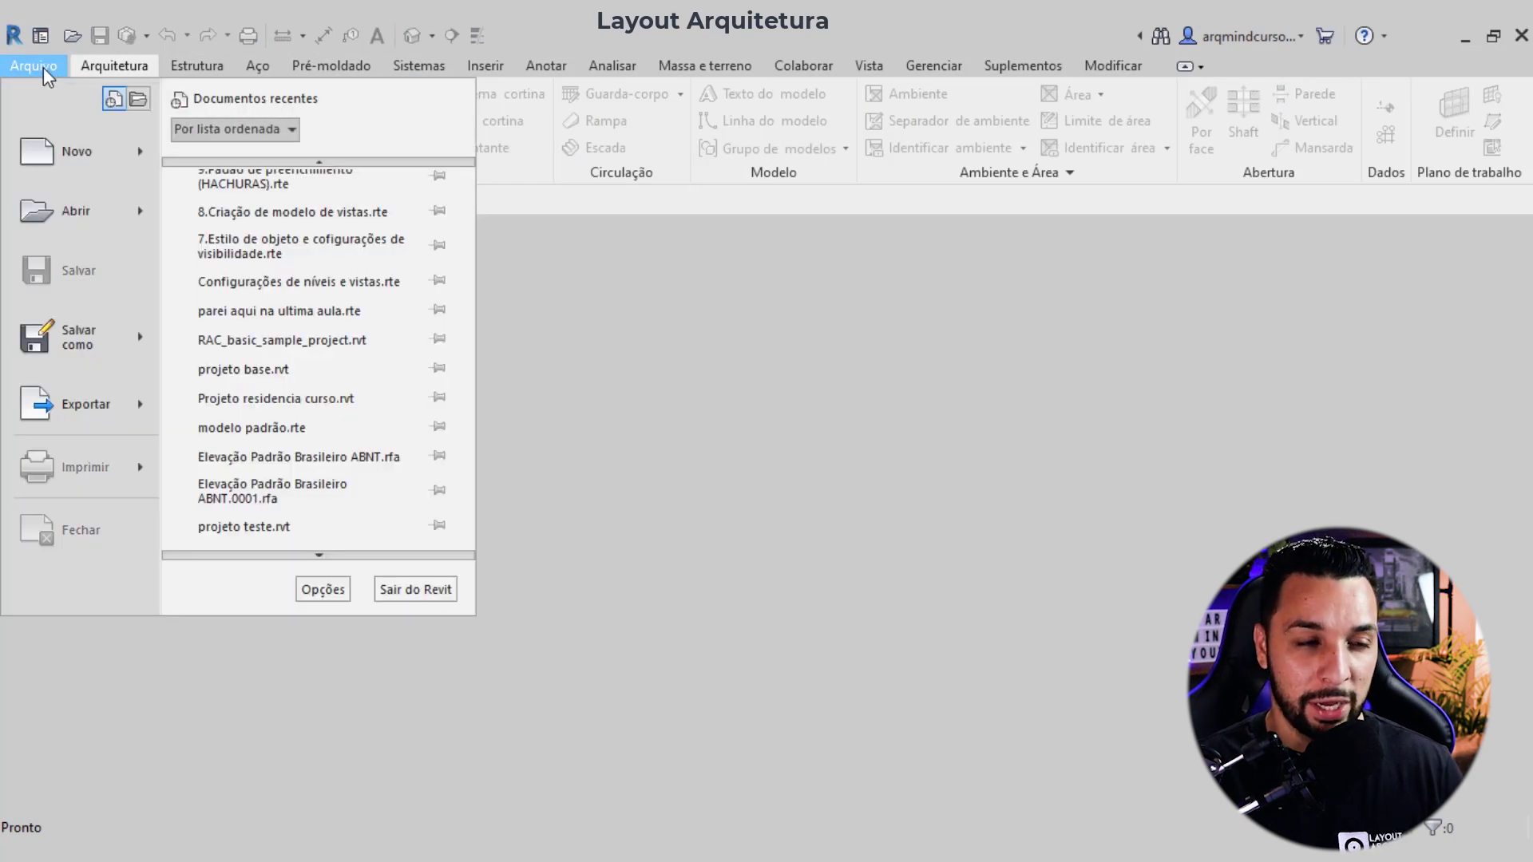
pyautogui.scroll(1, 435, 361)
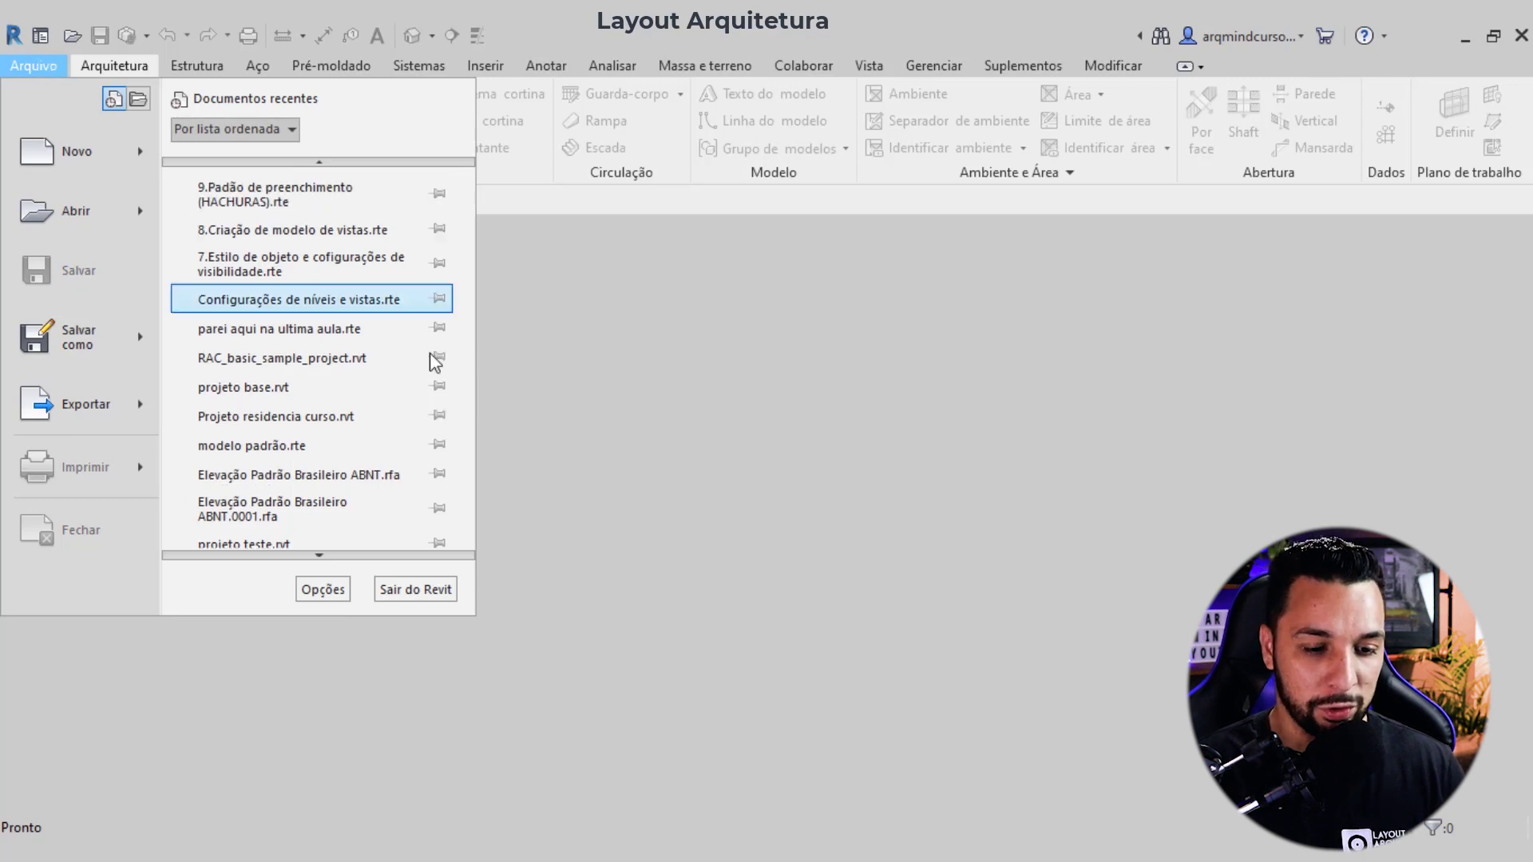
pyautogui.scroll(-2, 435, 361)
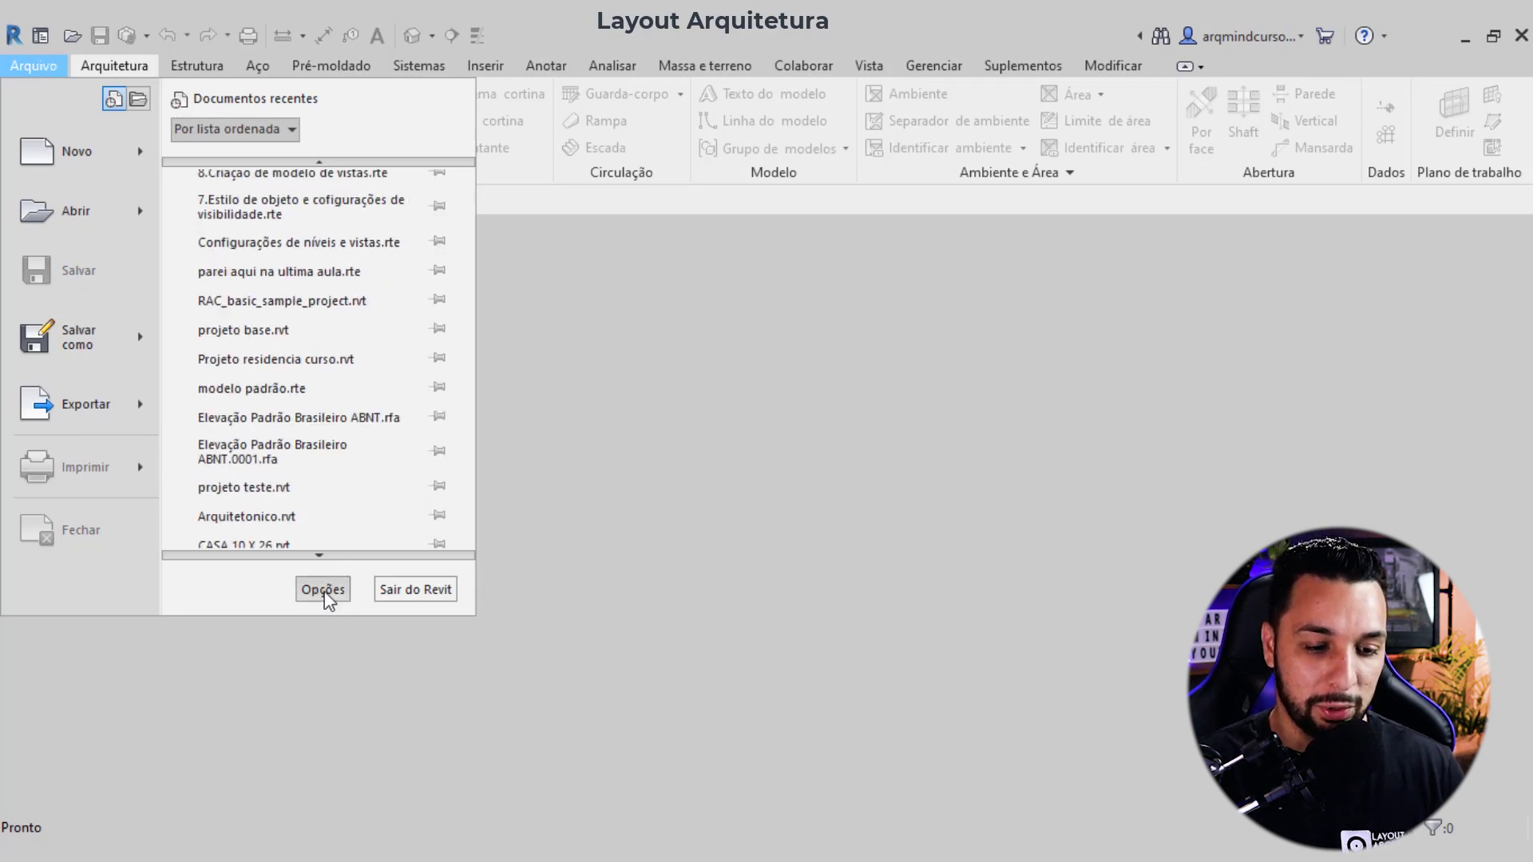
pyautogui.click(330, 587)
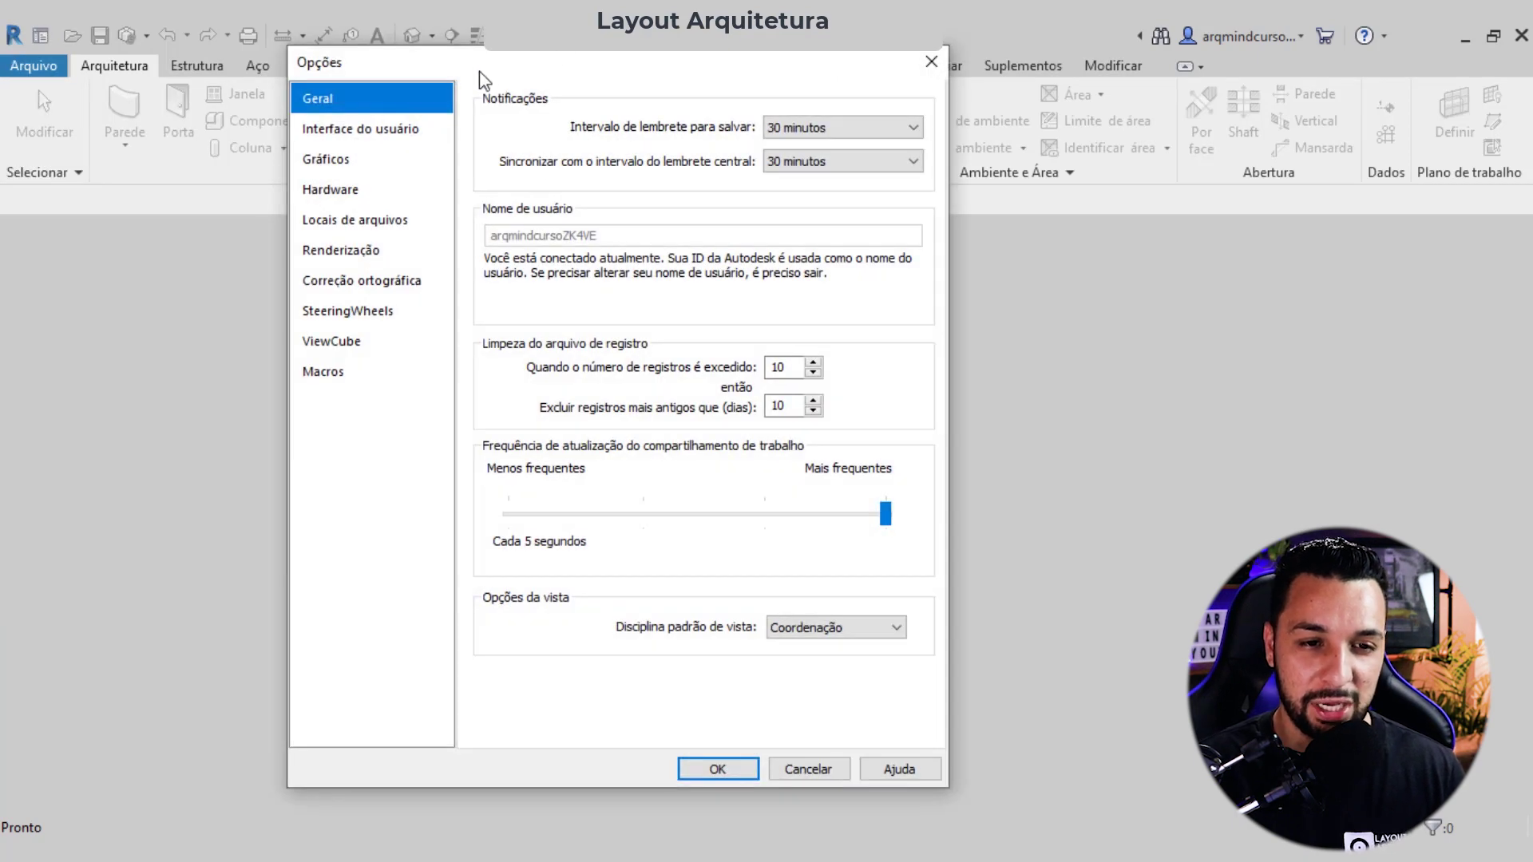
pyautogui.moveTo(479, 75); pyautogui.dragTo(527, 70)
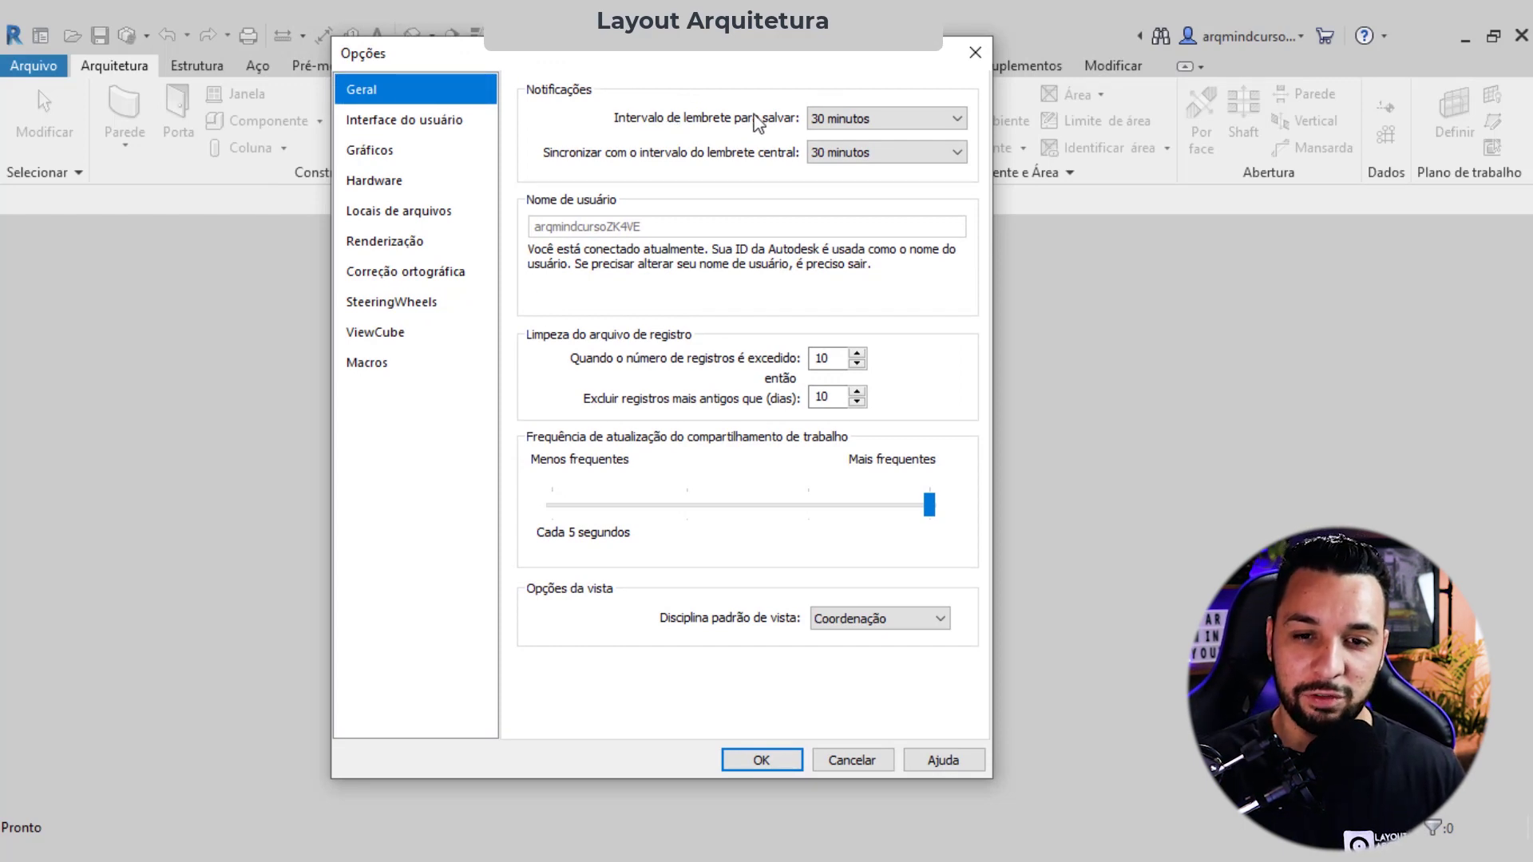
# Step: Set the save reminder interval to Uma hora and review the central sync reminder choices
pyautogui.click(871, 120)
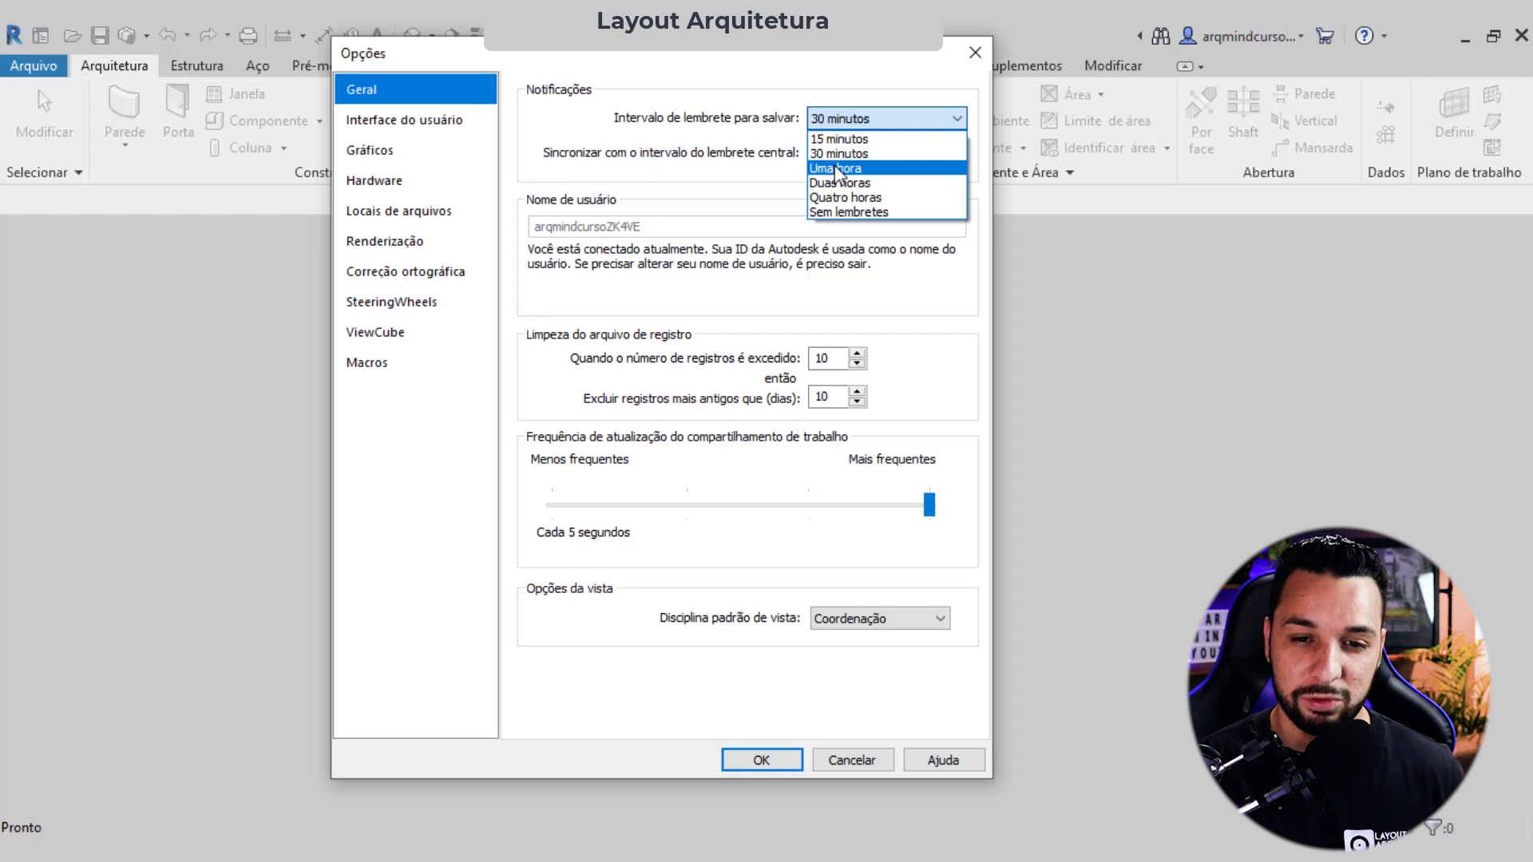
pyautogui.click(836, 169)
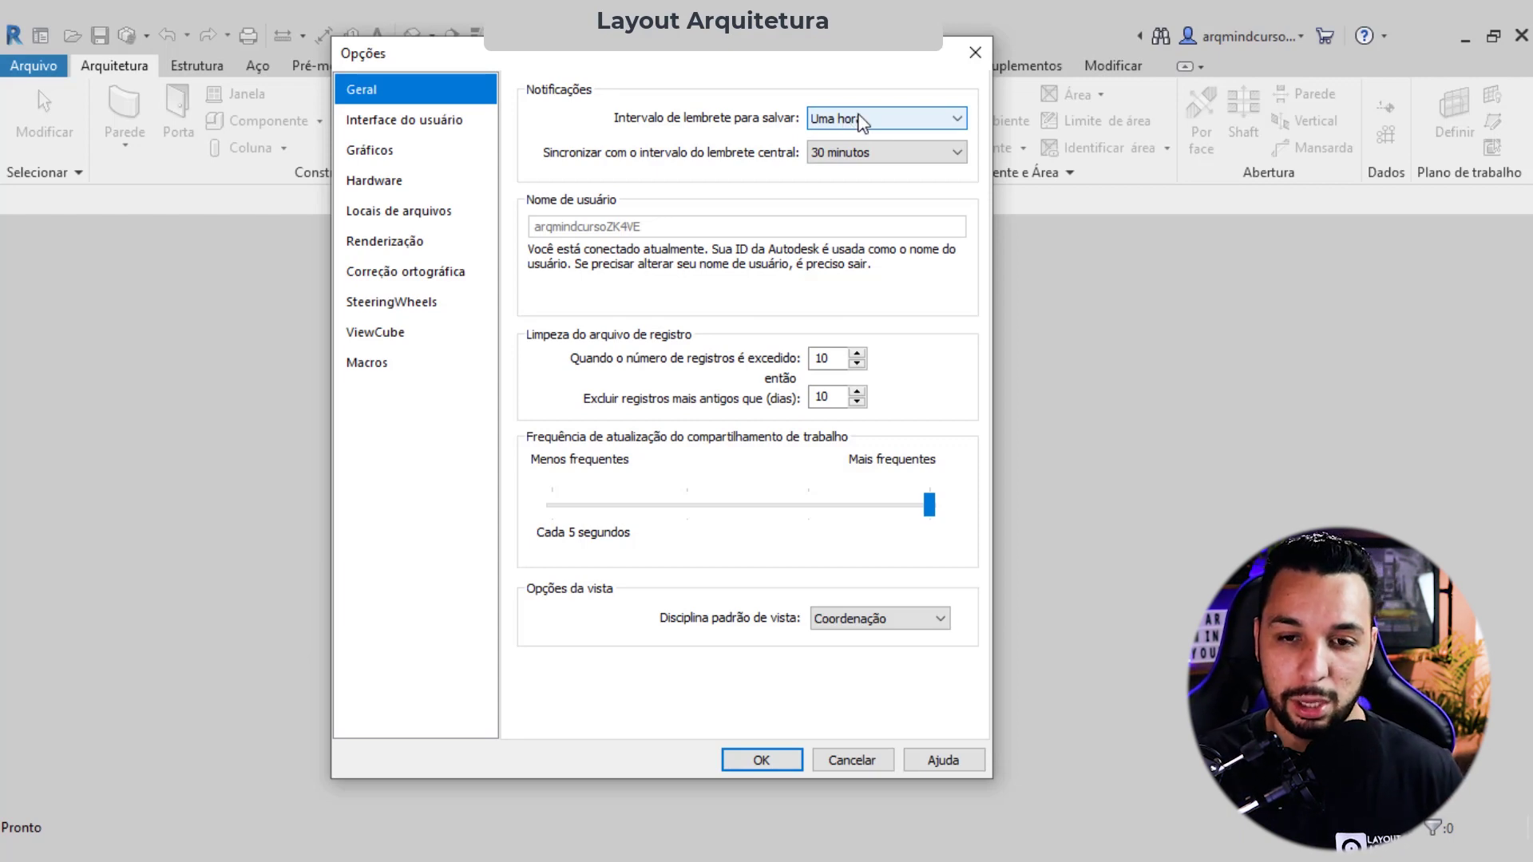
pyautogui.click(869, 125)
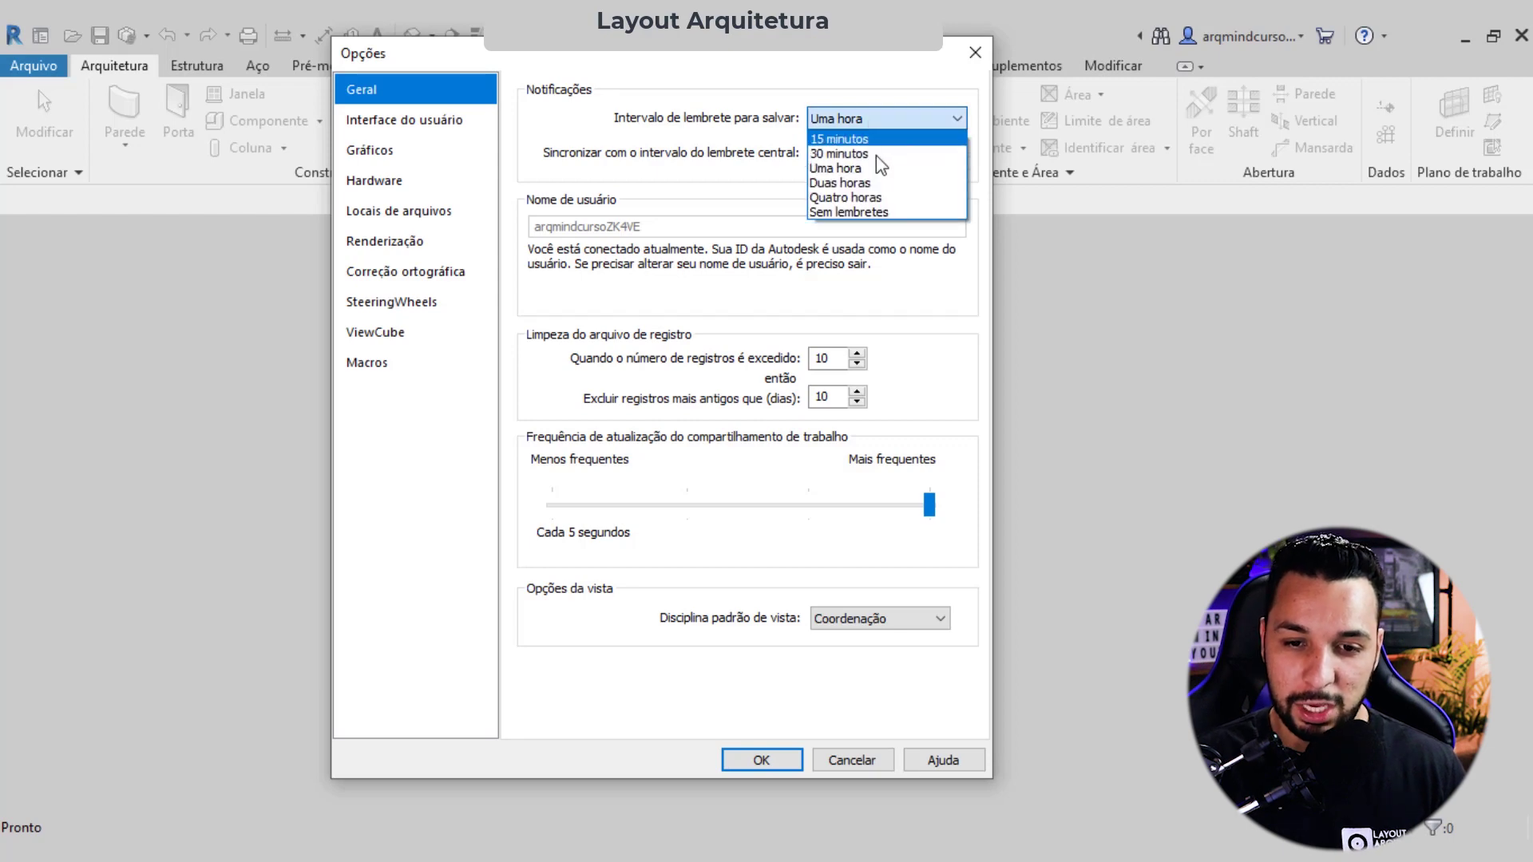
pyautogui.click(856, 212)
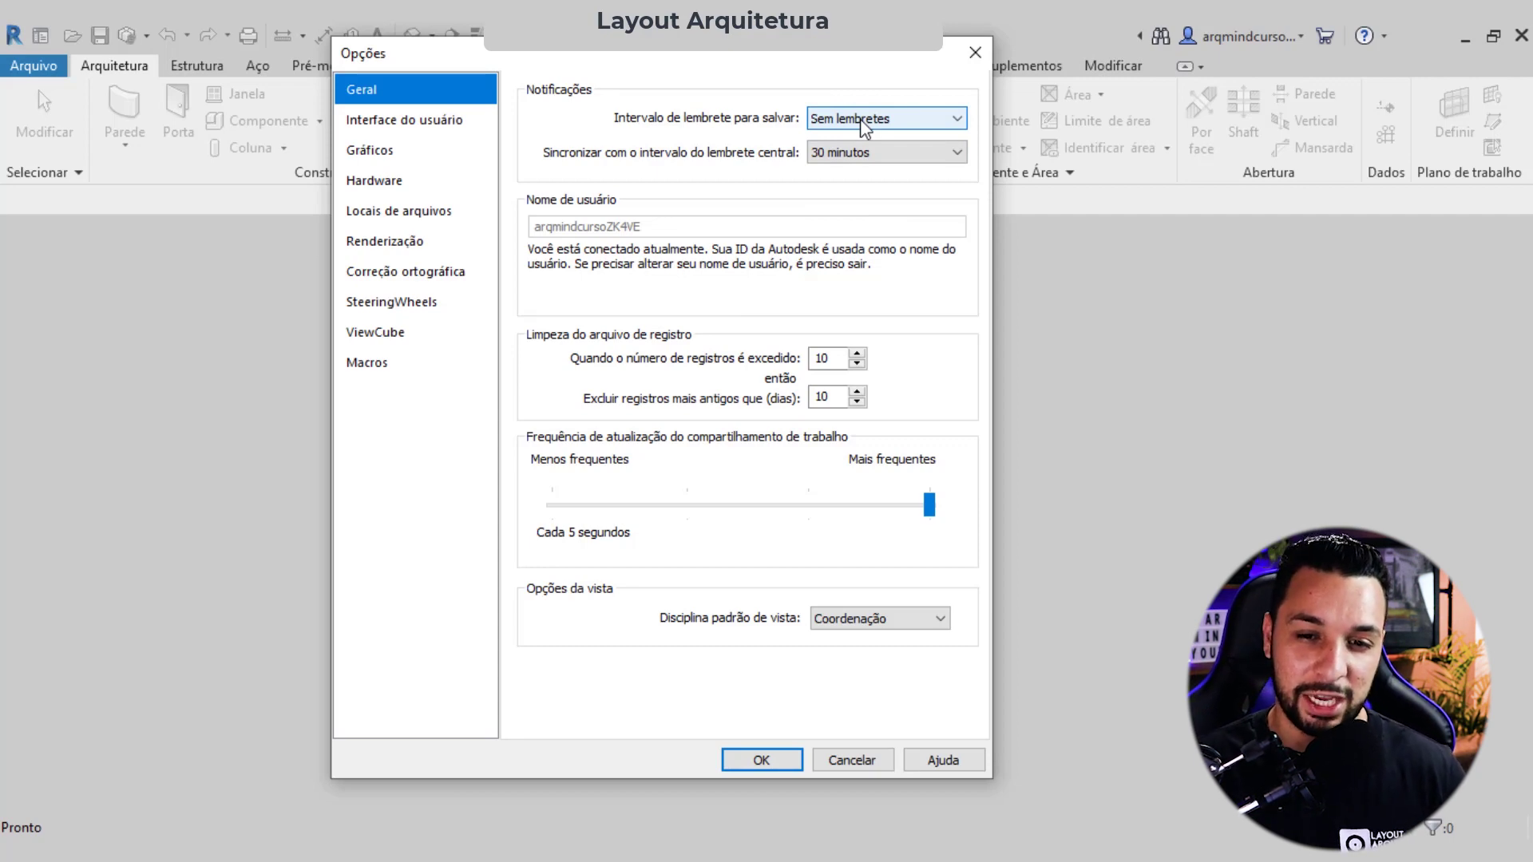
pyautogui.click(864, 127)
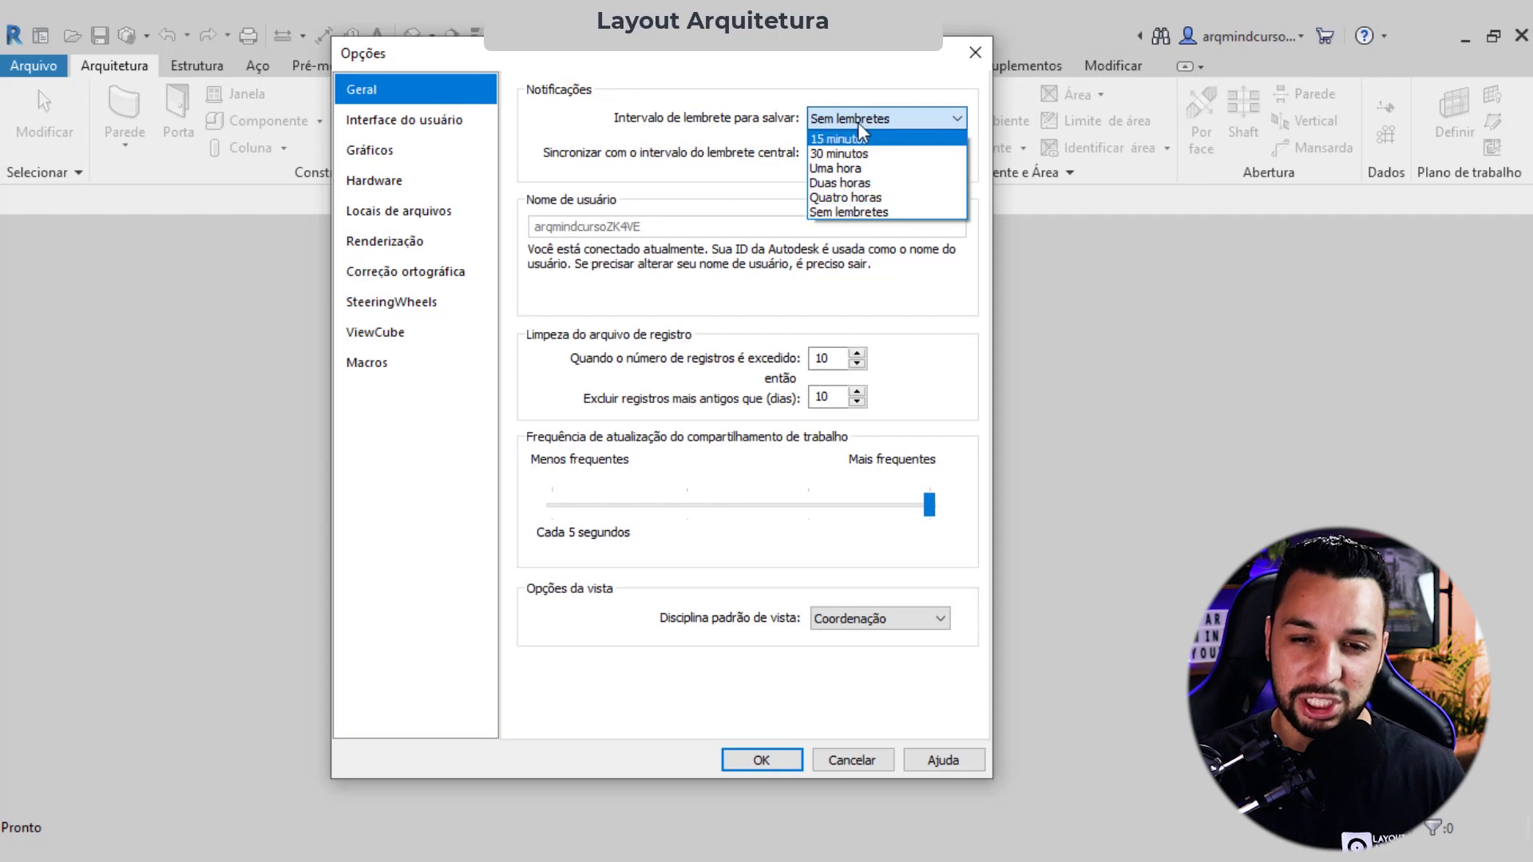
pyautogui.click(907, 118)
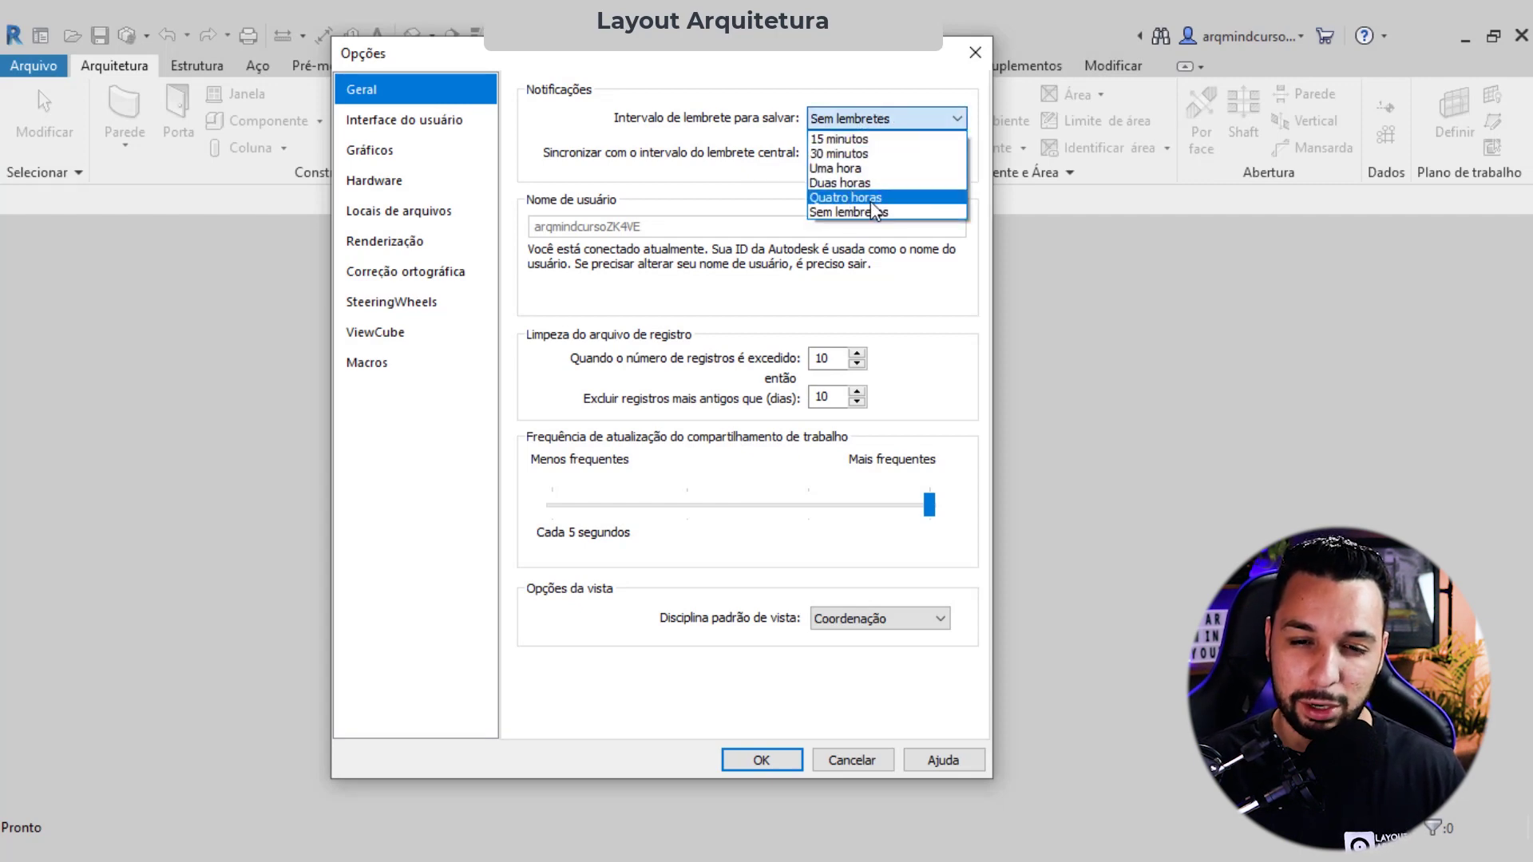
pyautogui.click(837, 124)
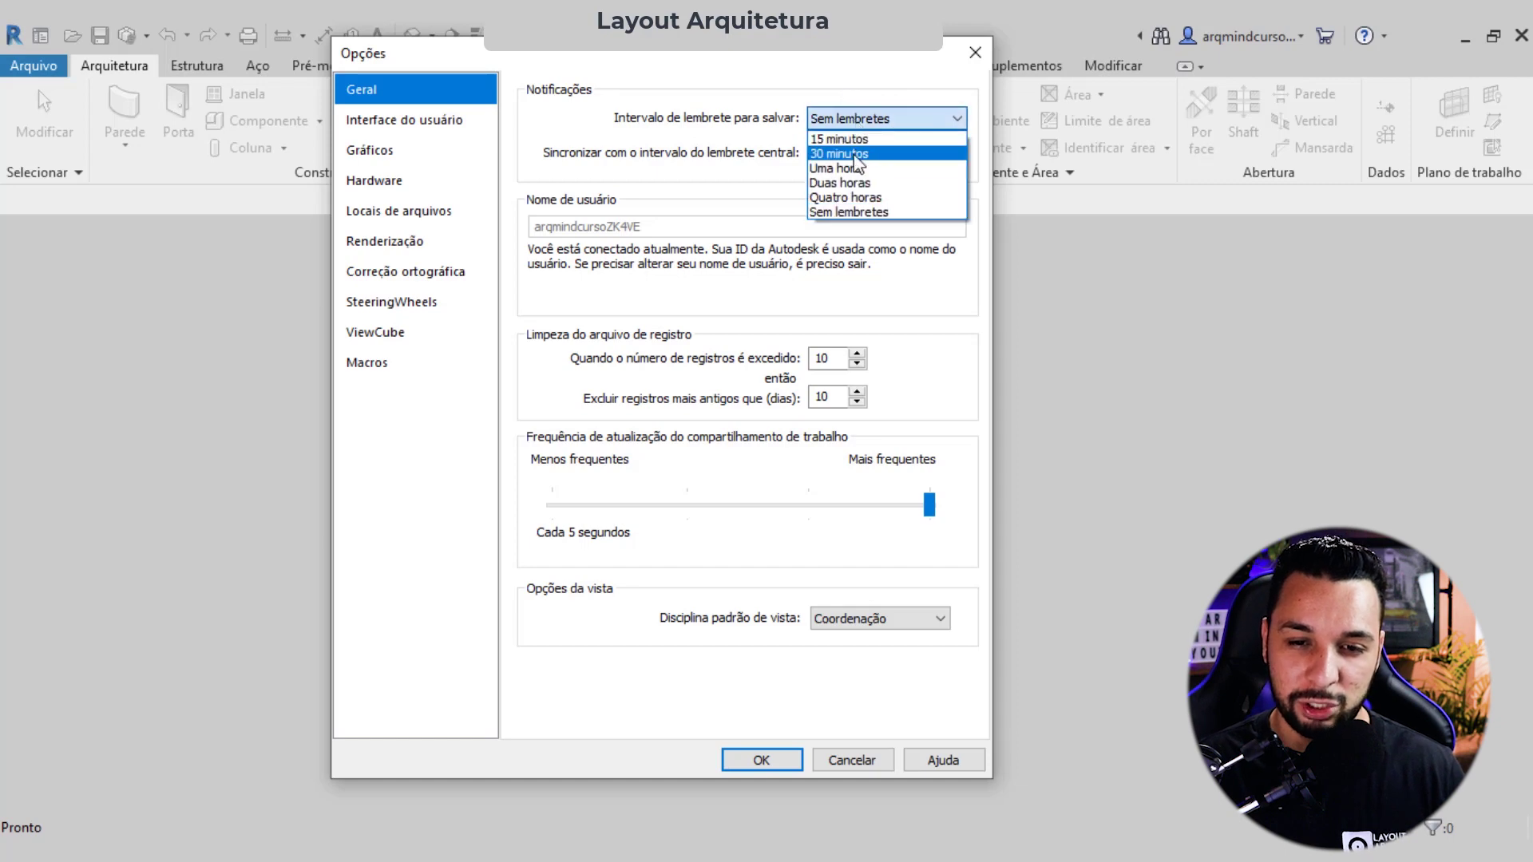
pyautogui.click(853, 170)
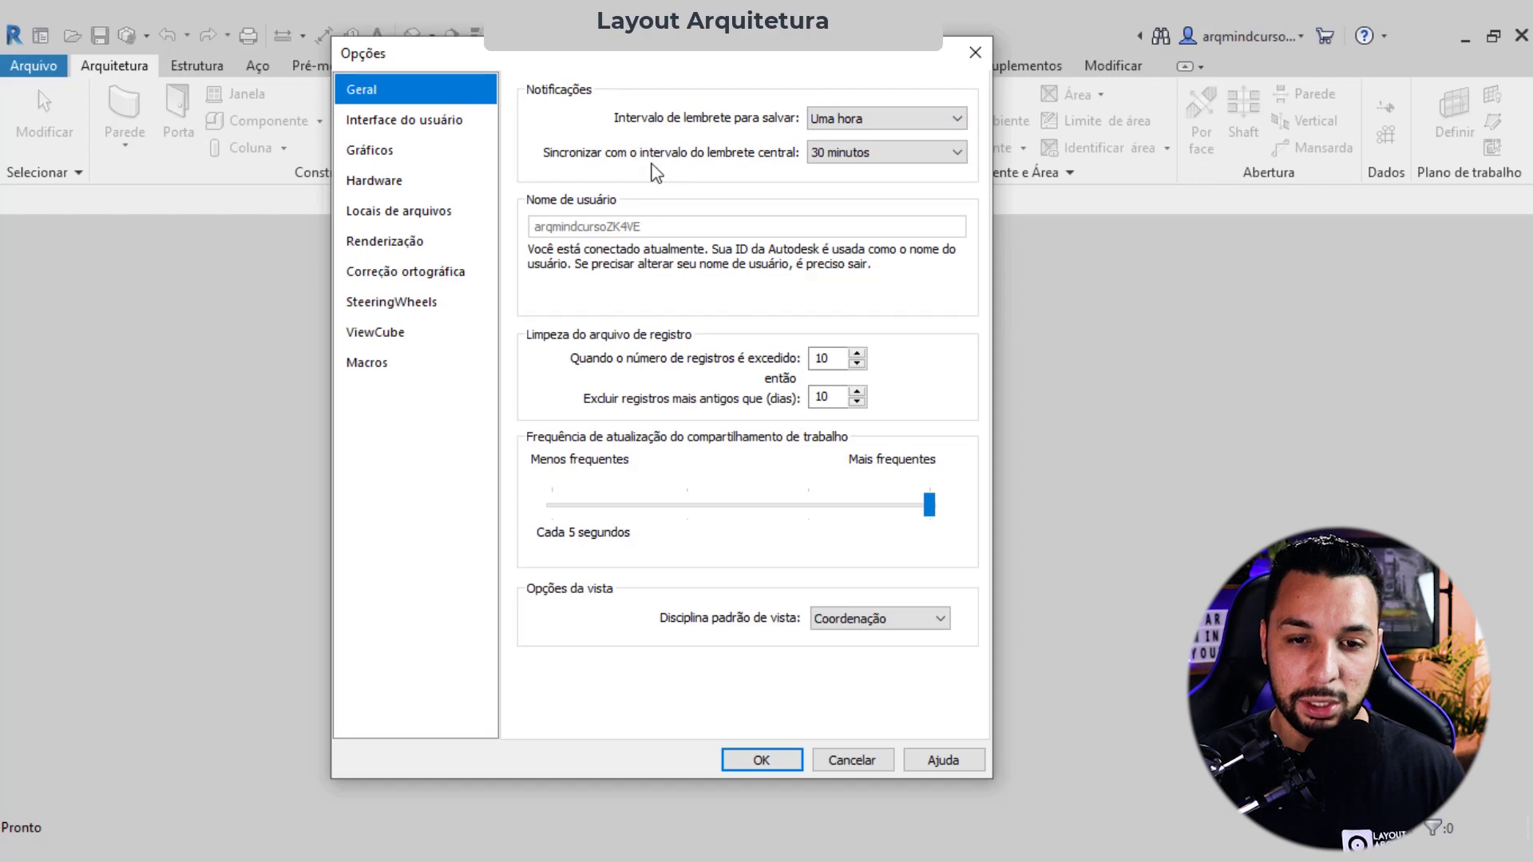
pyautogui.click(876, 155)
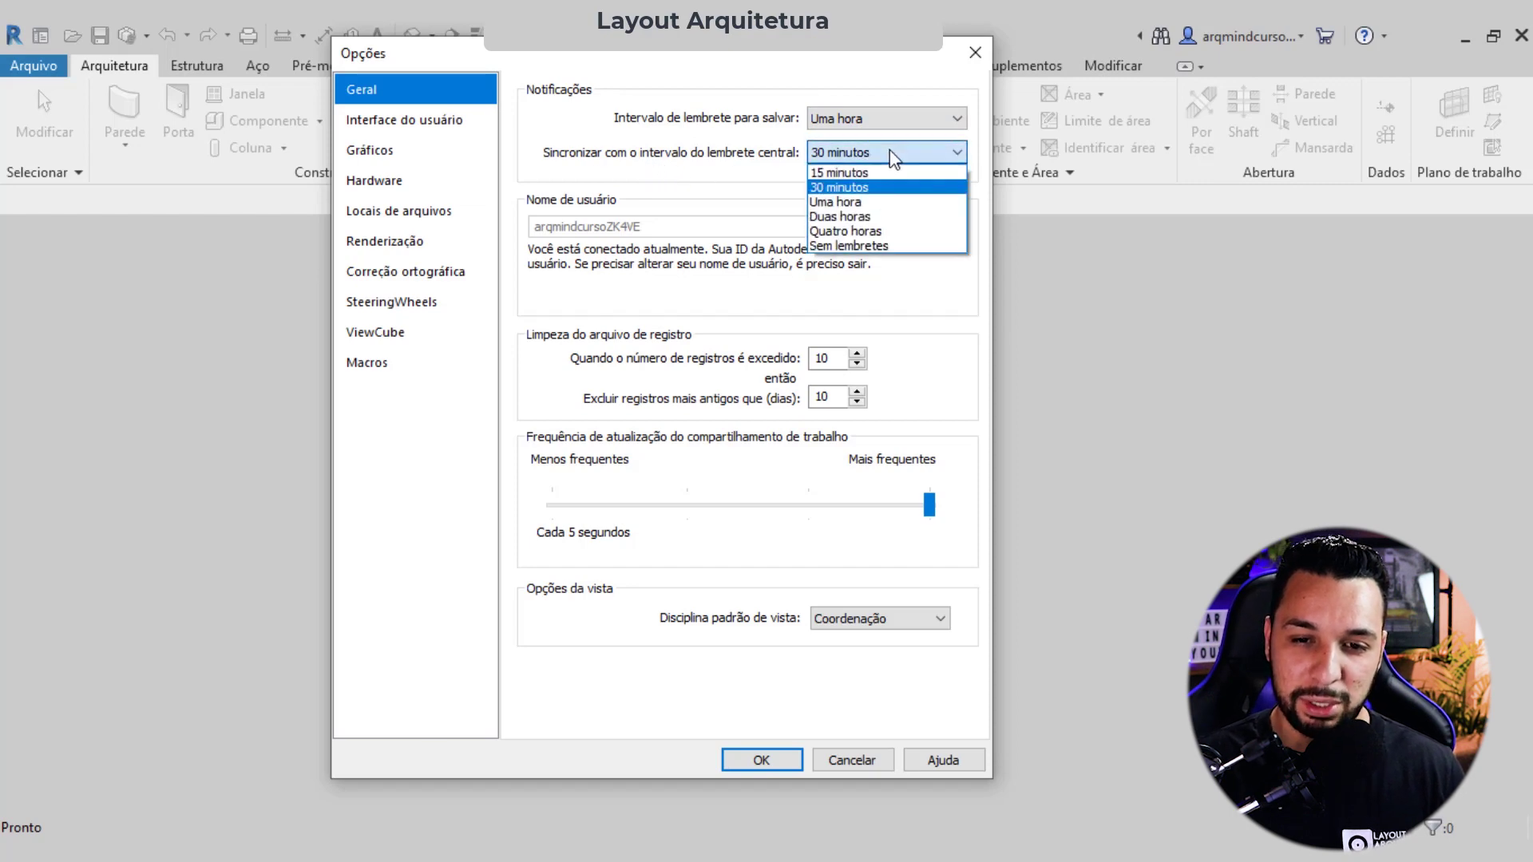
pyautogui.click(854, 174)
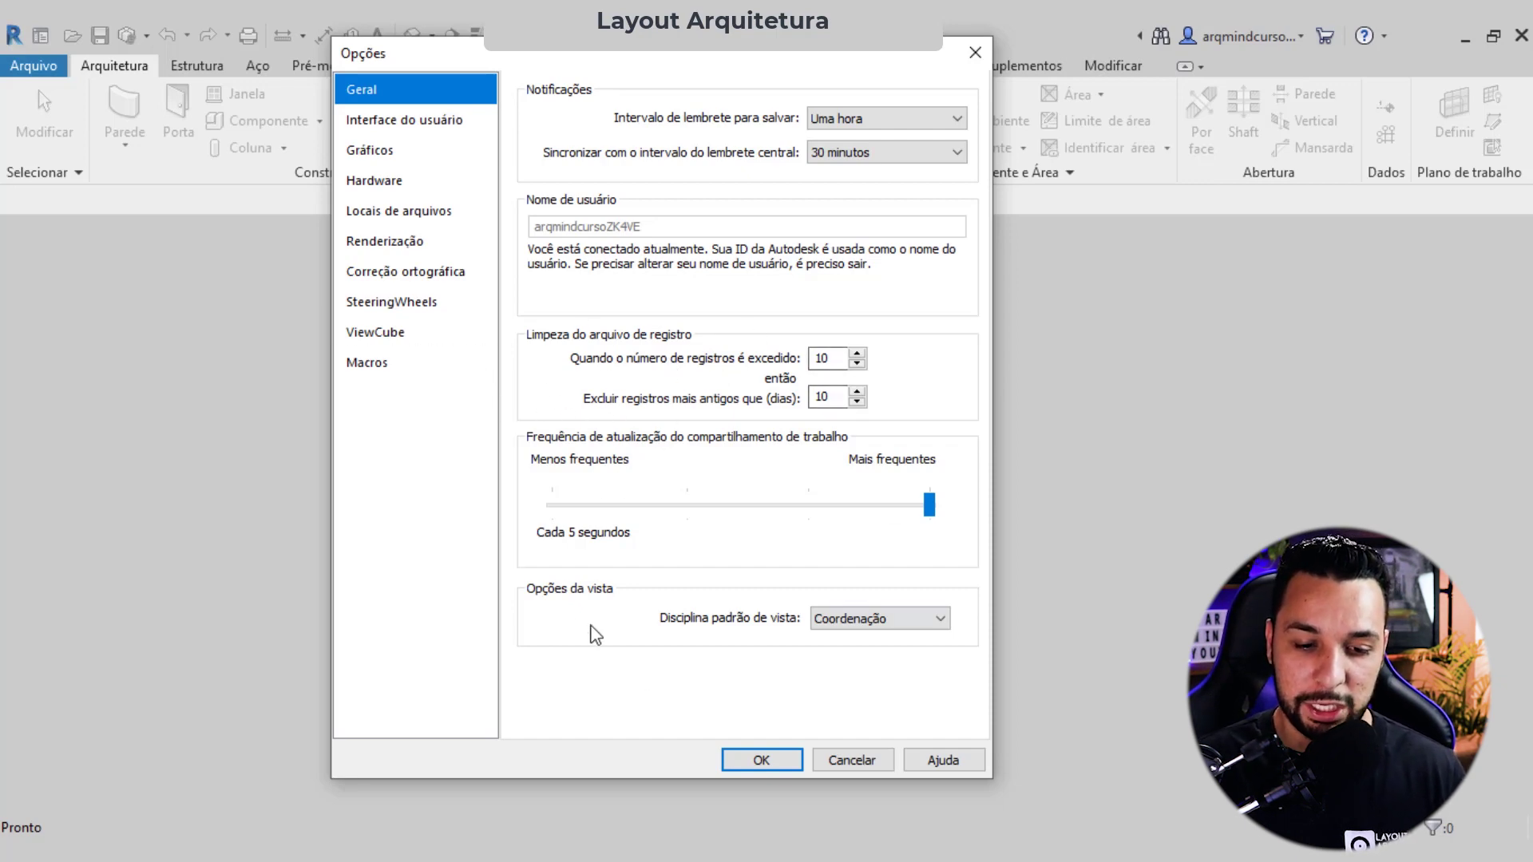
# Step: Set the default view discipline to Arquitetura
pyautogui.click(915, 624)
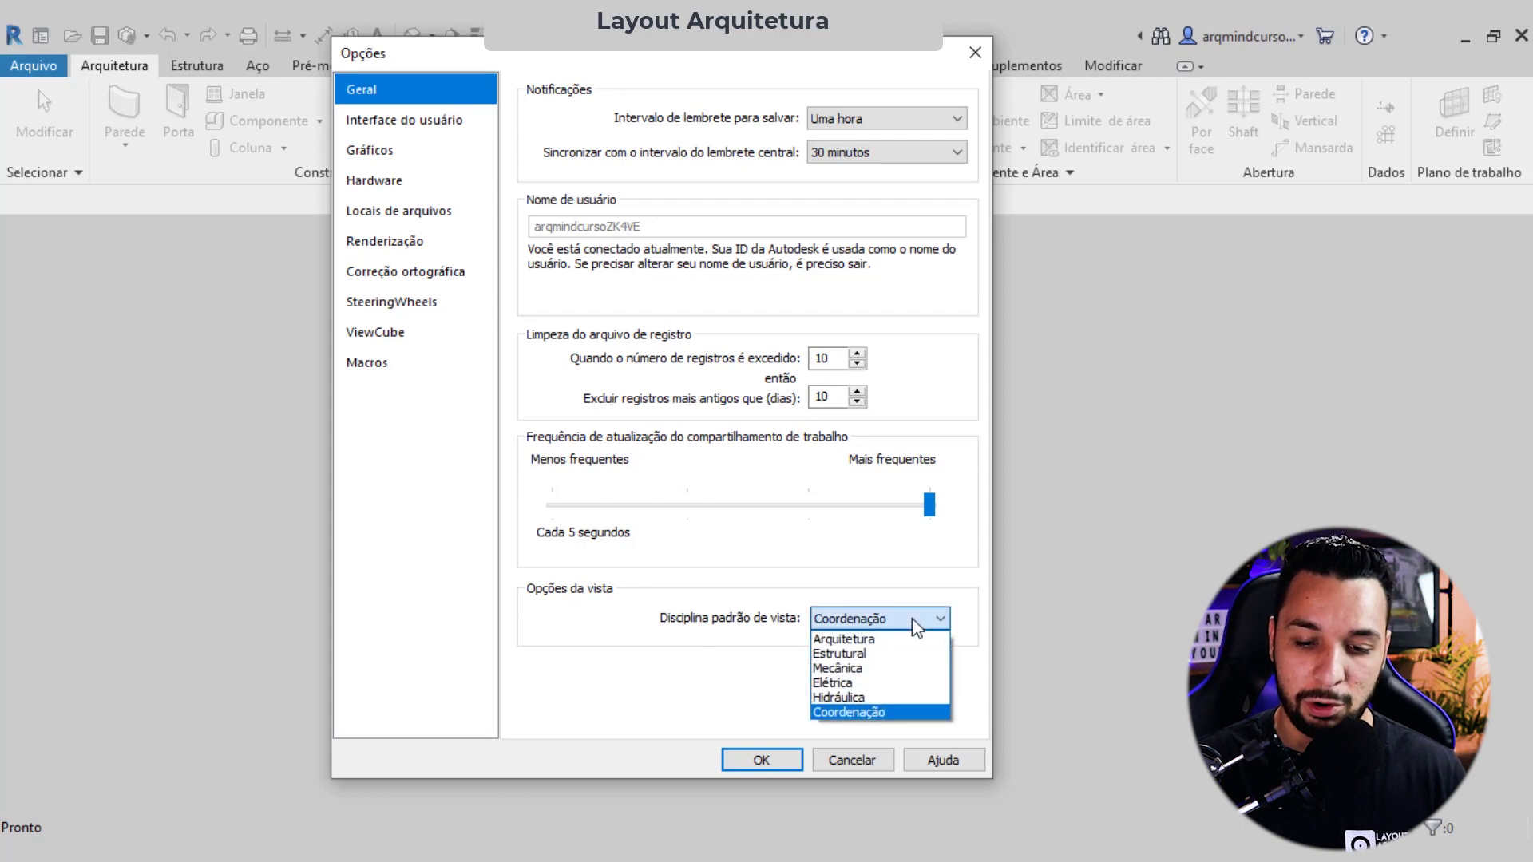
pyautogui.click(850, 620)
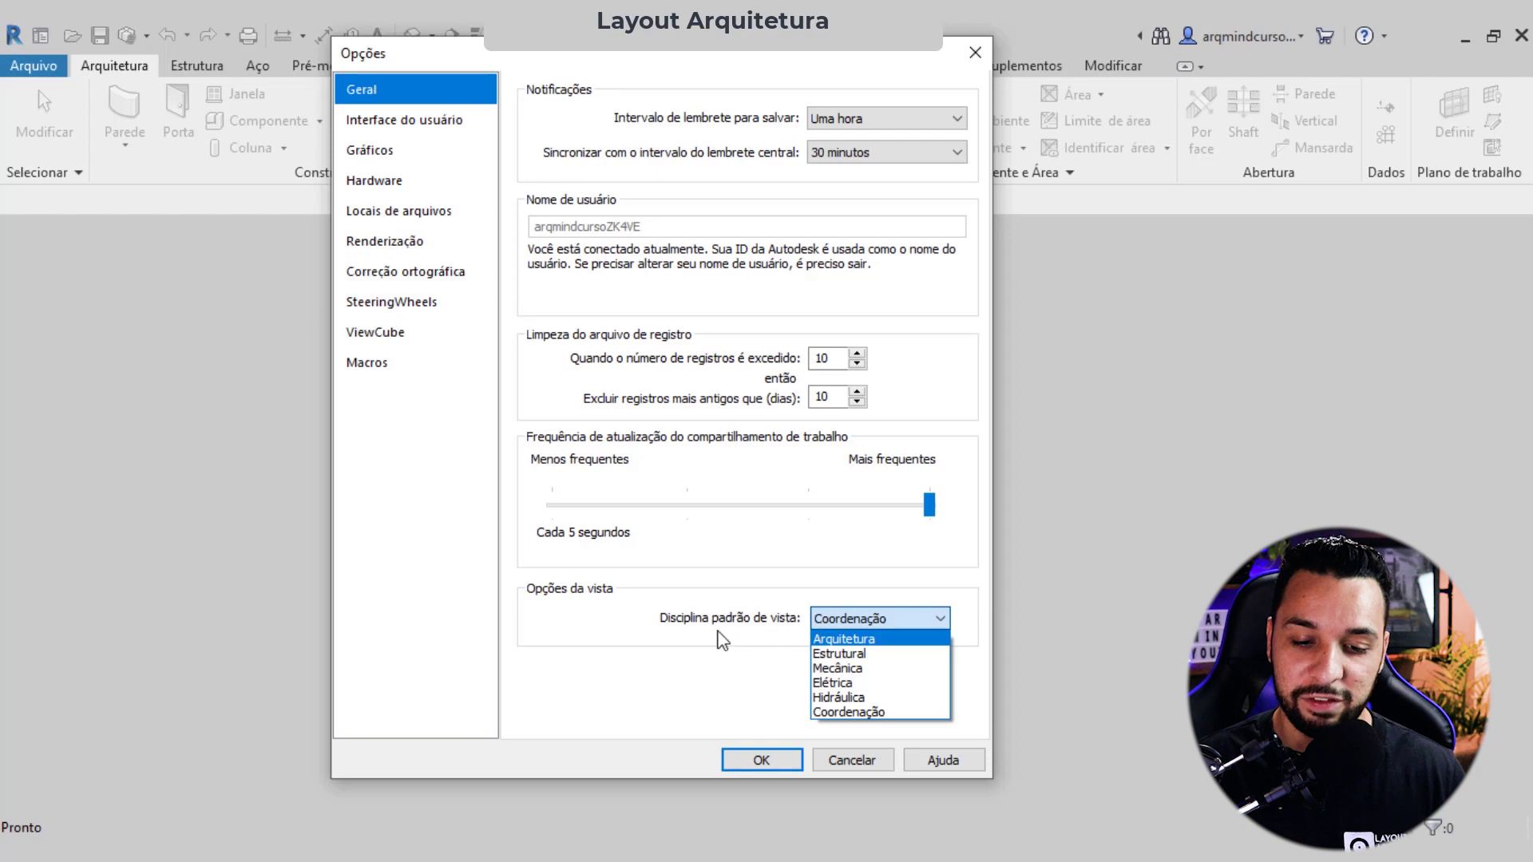
pyautogui.click(853, 641)
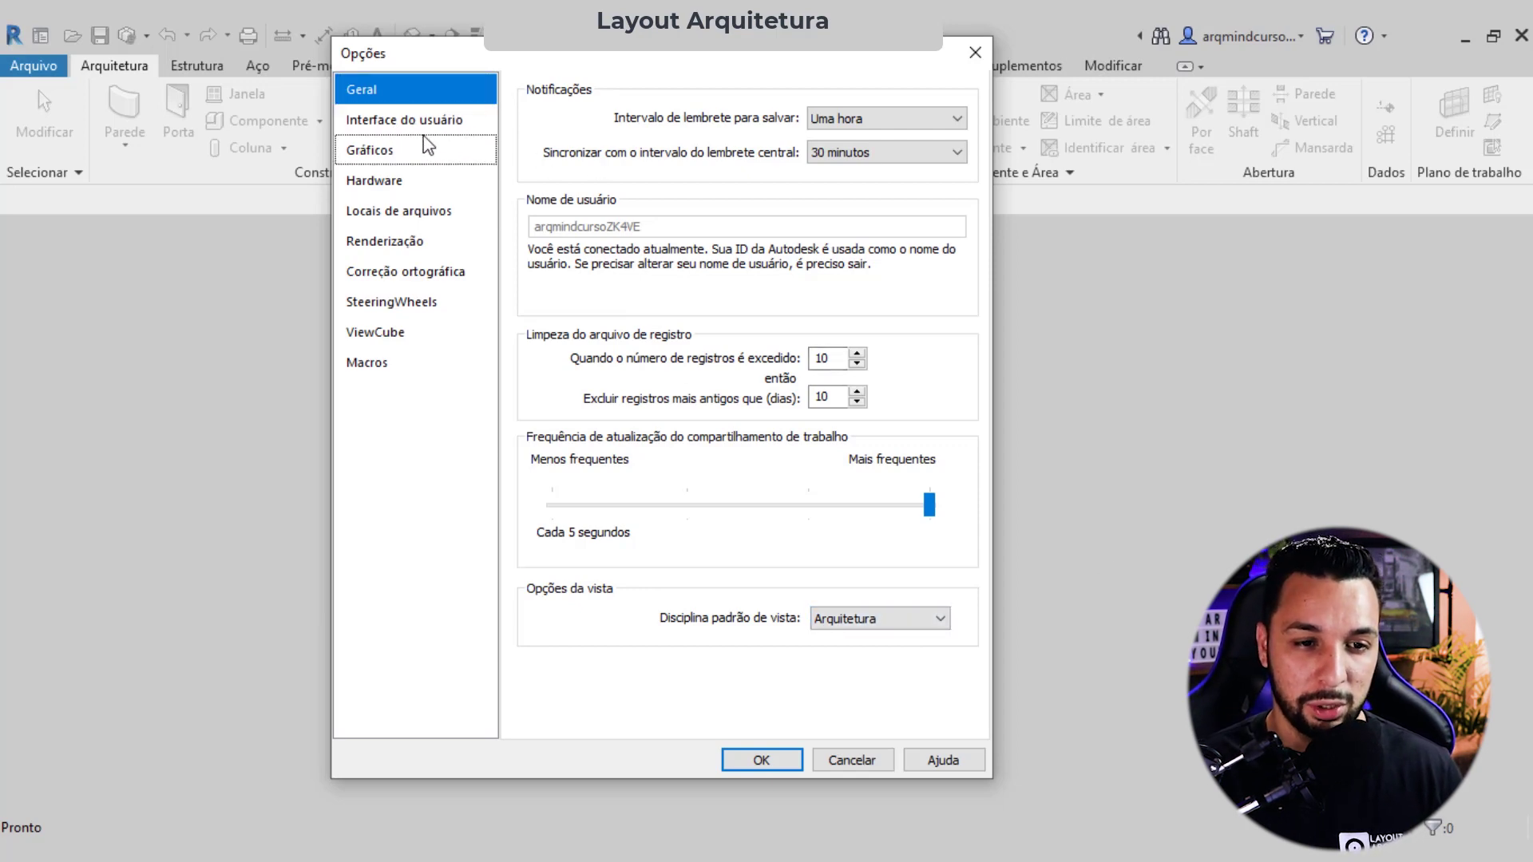
pyautogui.click(397, 127)
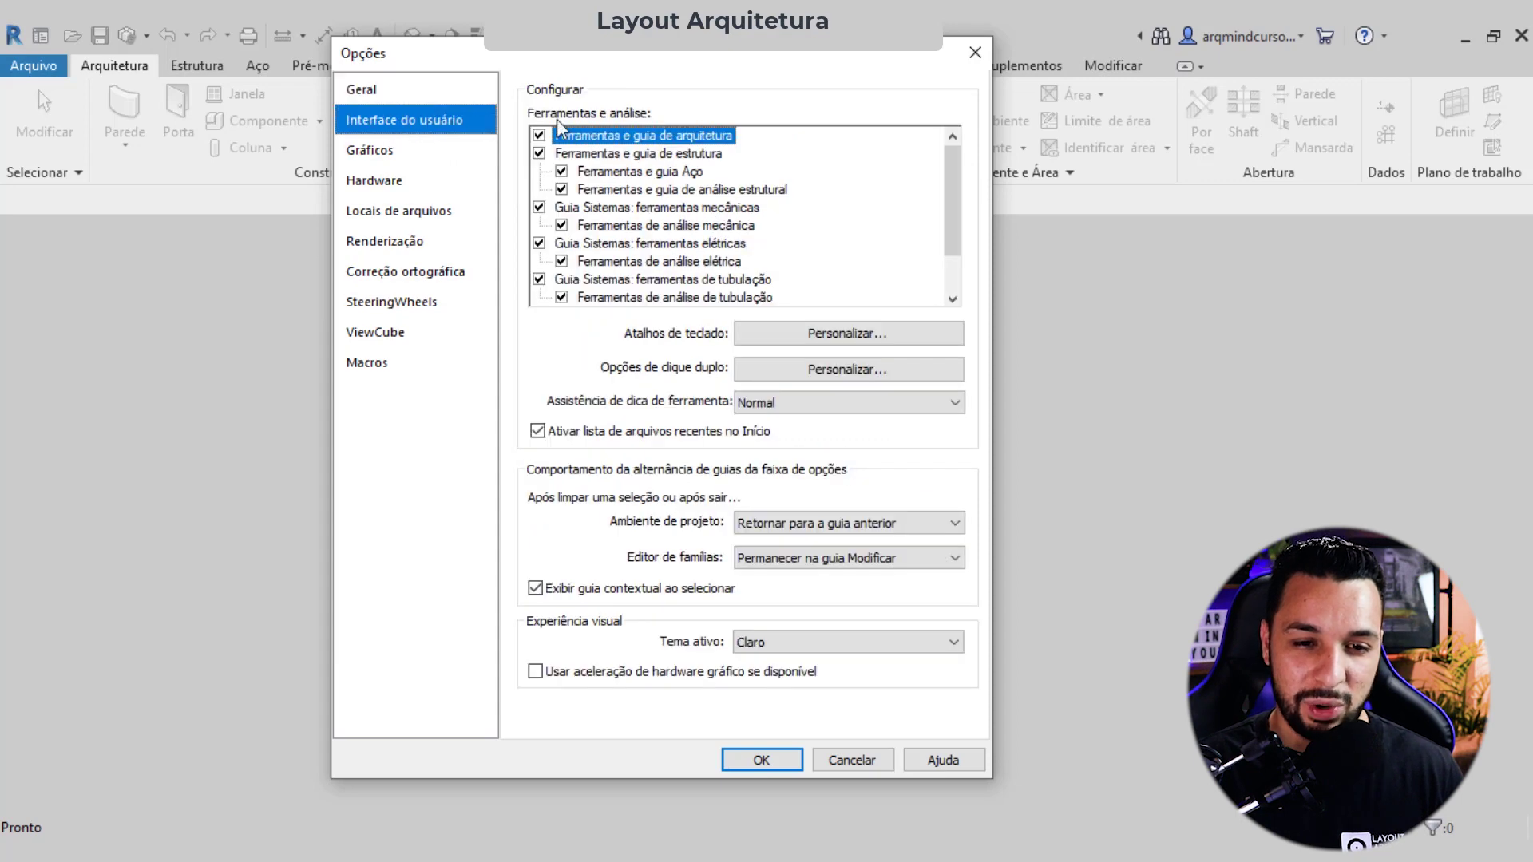
# Step: Uncheck 'Ferramentas e guia Aço' in the user interface options and confirm with OK
pyautogui.moveTo(778, 61)
pyautogui.mouseDown()
pyautogui.moveTo(894, 220)
pyautogui.moveTo(862, 241)
pyautogui.mouseUp()
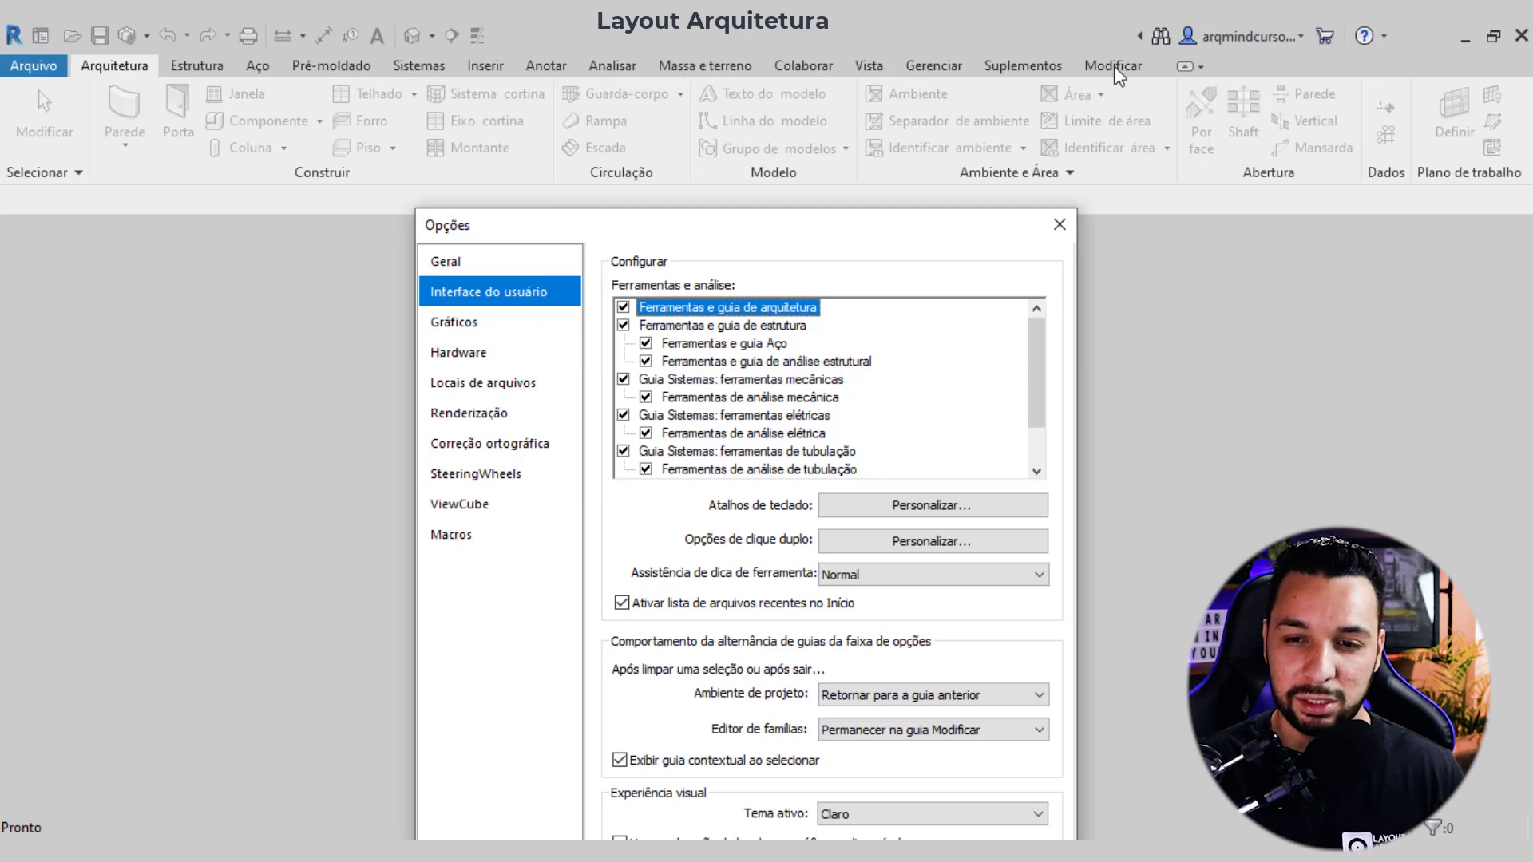
pyautogui.moveTo(766, 240); pyautogui.dragTo(736, 223)
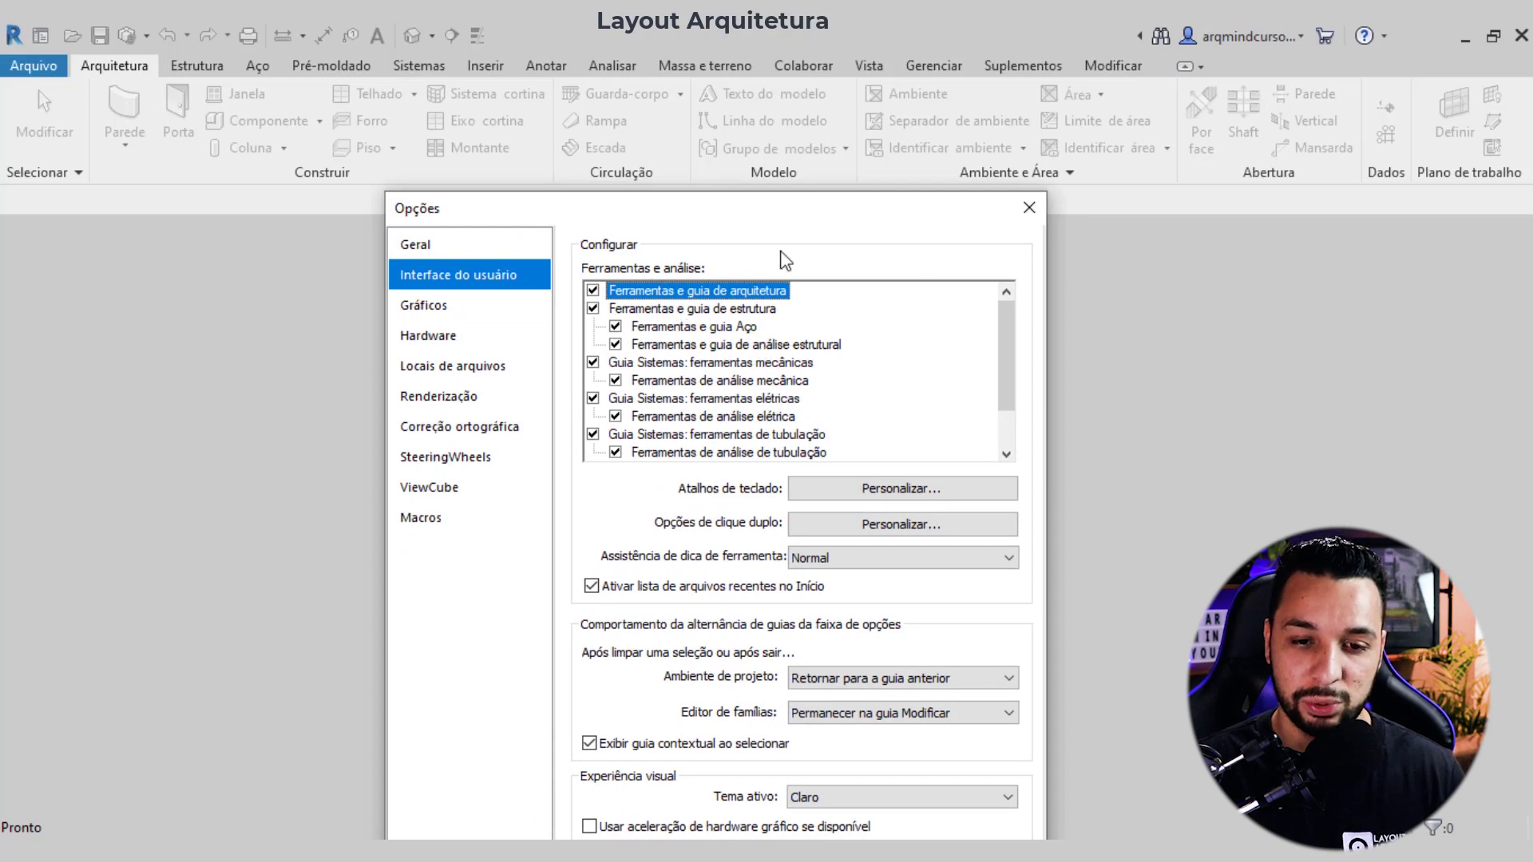
pyautogui.moveTo(756, 220); pyautogui.dragTo(736, 224)
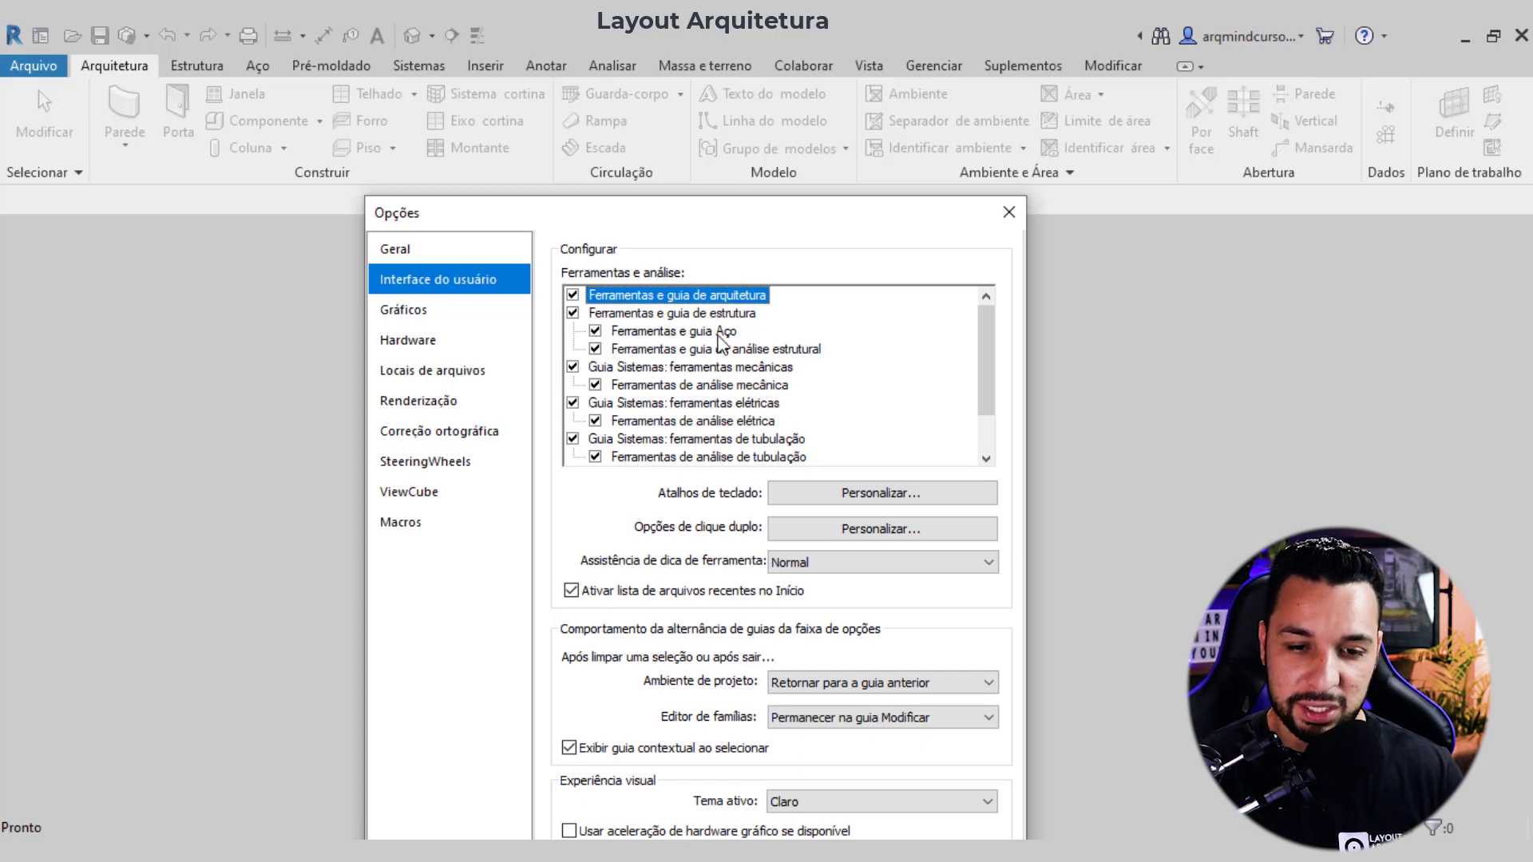
pyautogui.click(595, 332)
pyautogui.moveTo(662, 233); pyautogui.dragTo(613, 195)
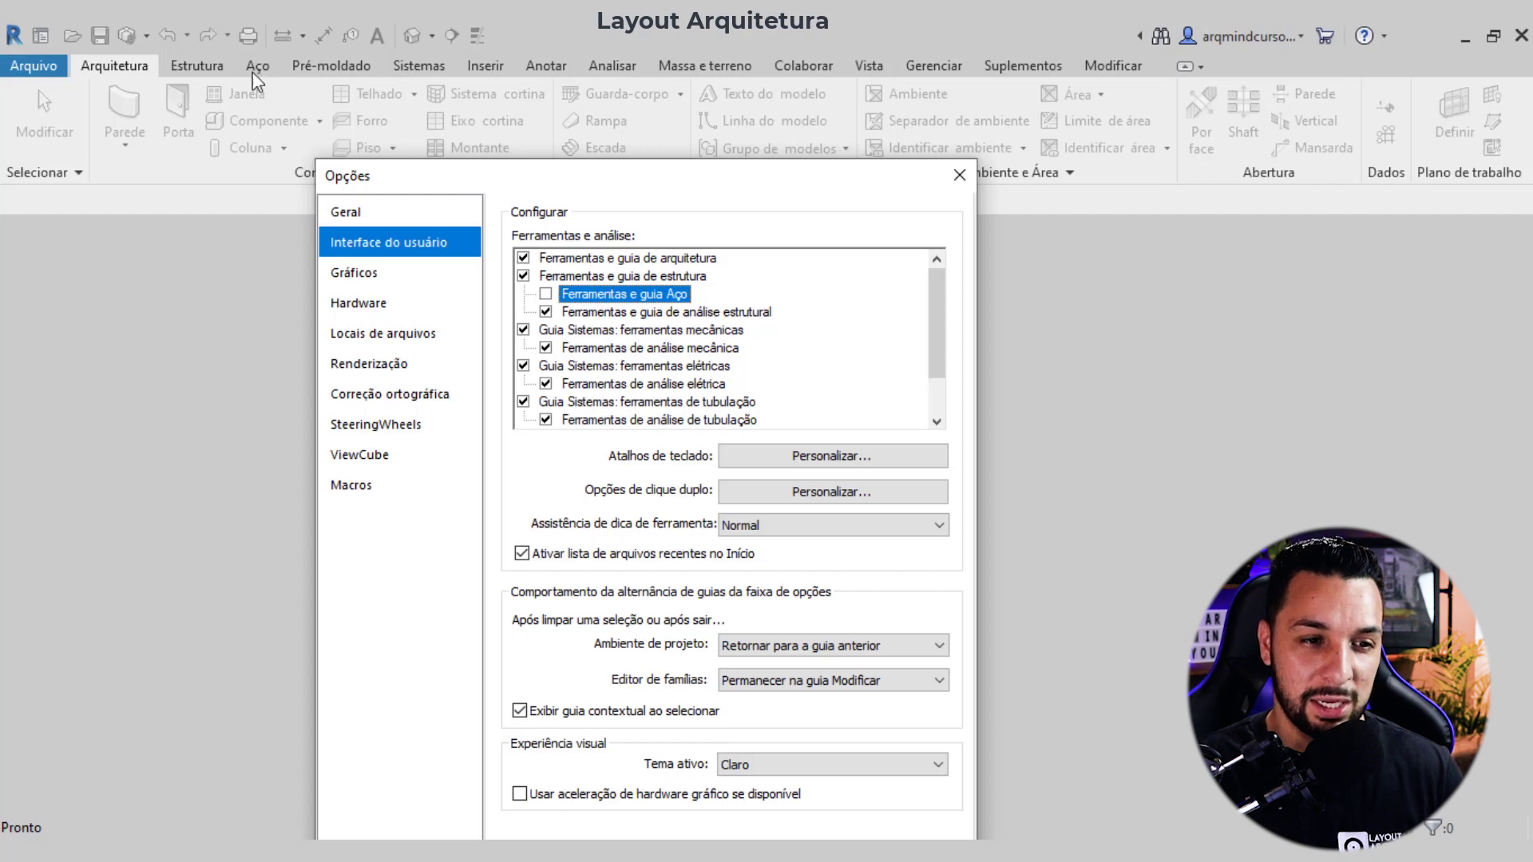
pyautogui.moveTo(699, 178); pyautogui.dragTo(692, 120)
pyautogui.click(742, 823)
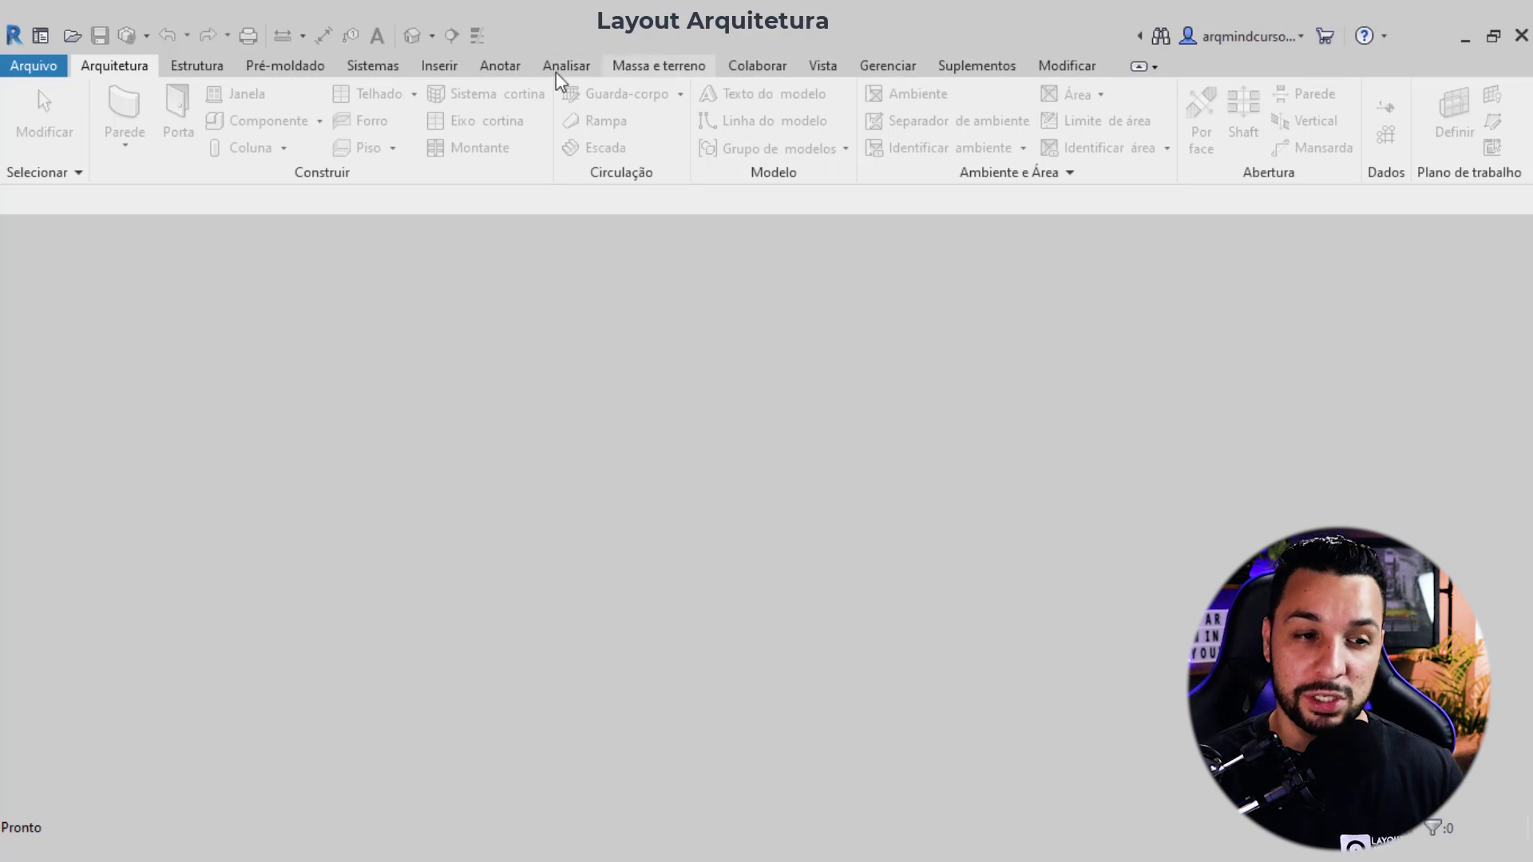
# Step: Reopen Revit Options and show the Gráficos page with its Branco background settings
pyautogui.click(30, 64)
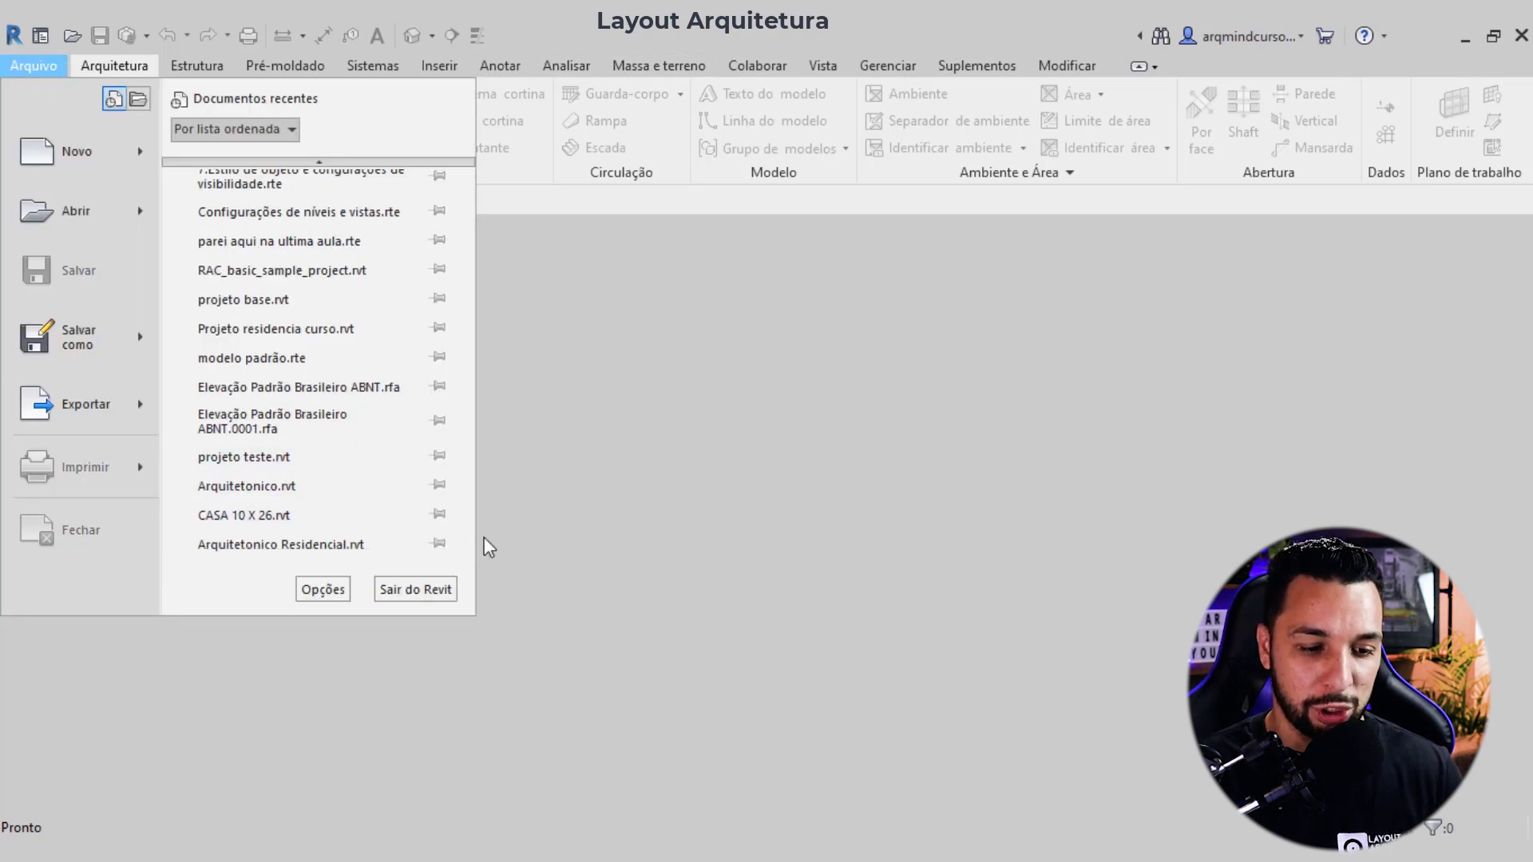
pyautogui.click(321, 589)
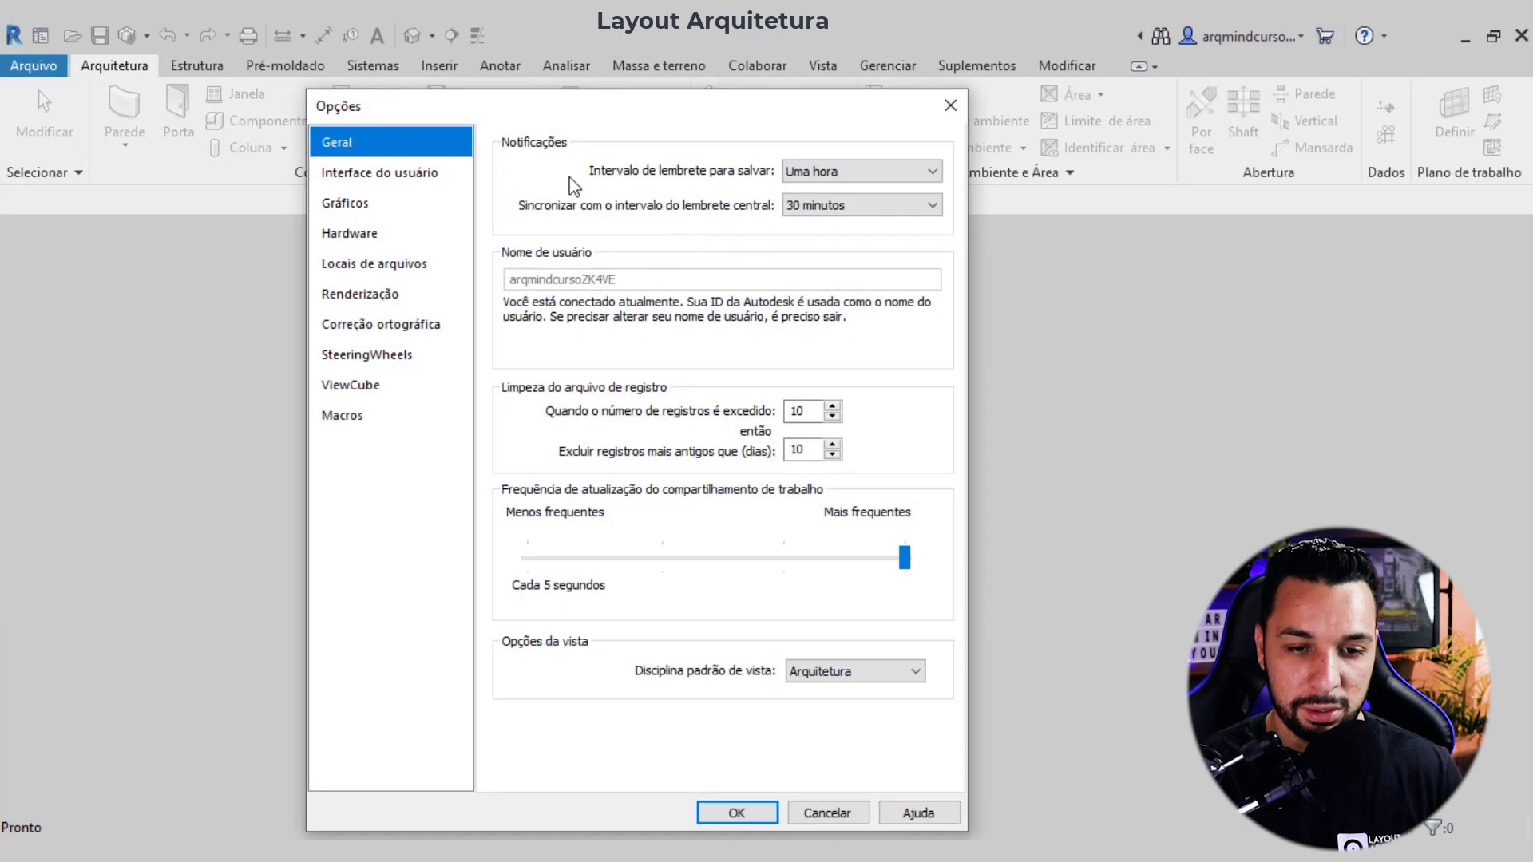
pyautogui.click(377, 203)
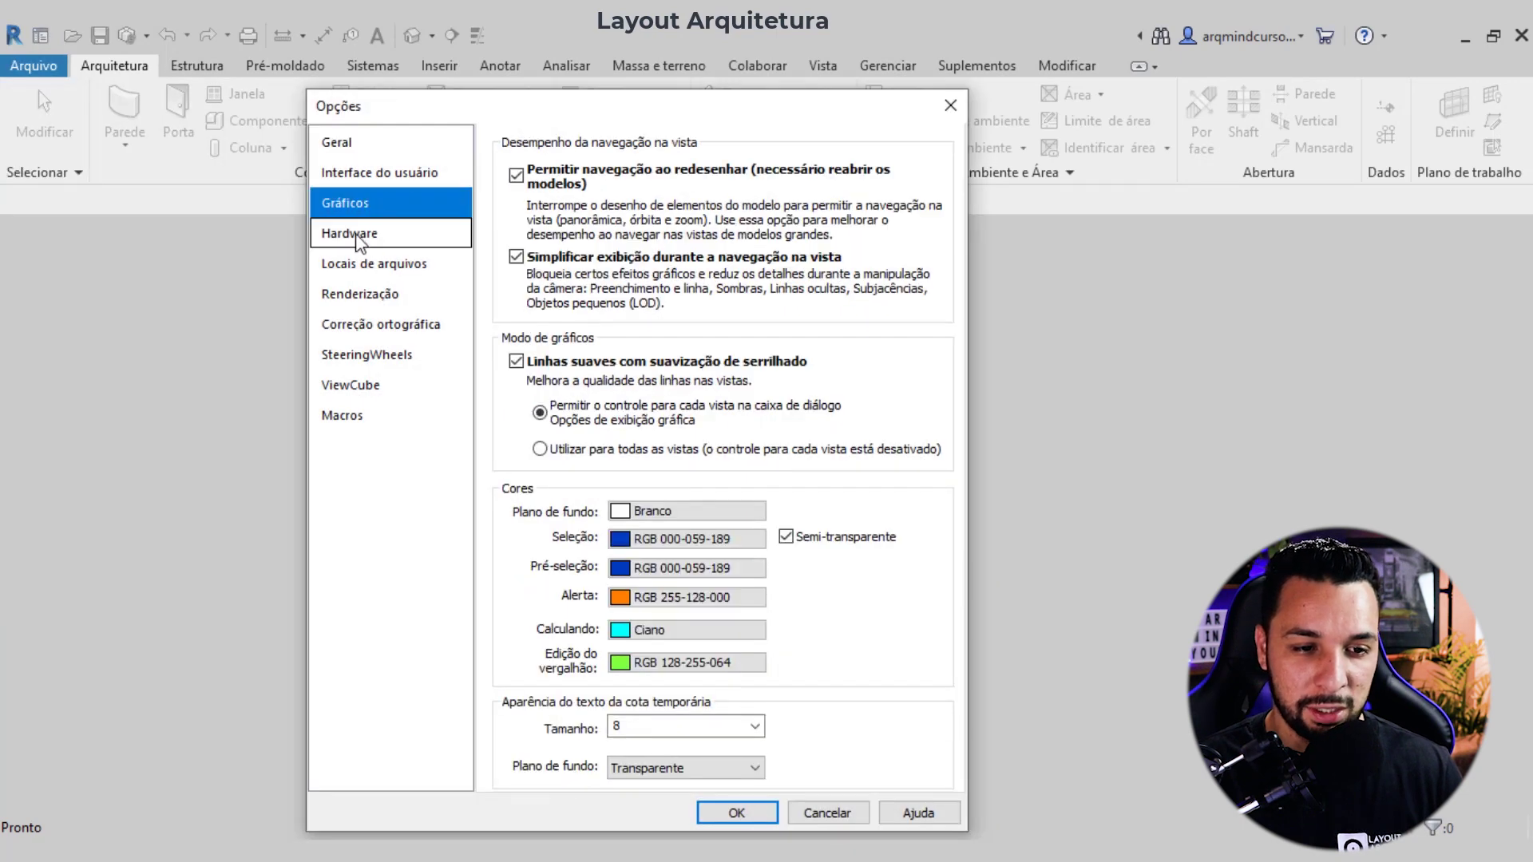
pyautogui.click(376, 172)
pyautogui.click(540, 227)
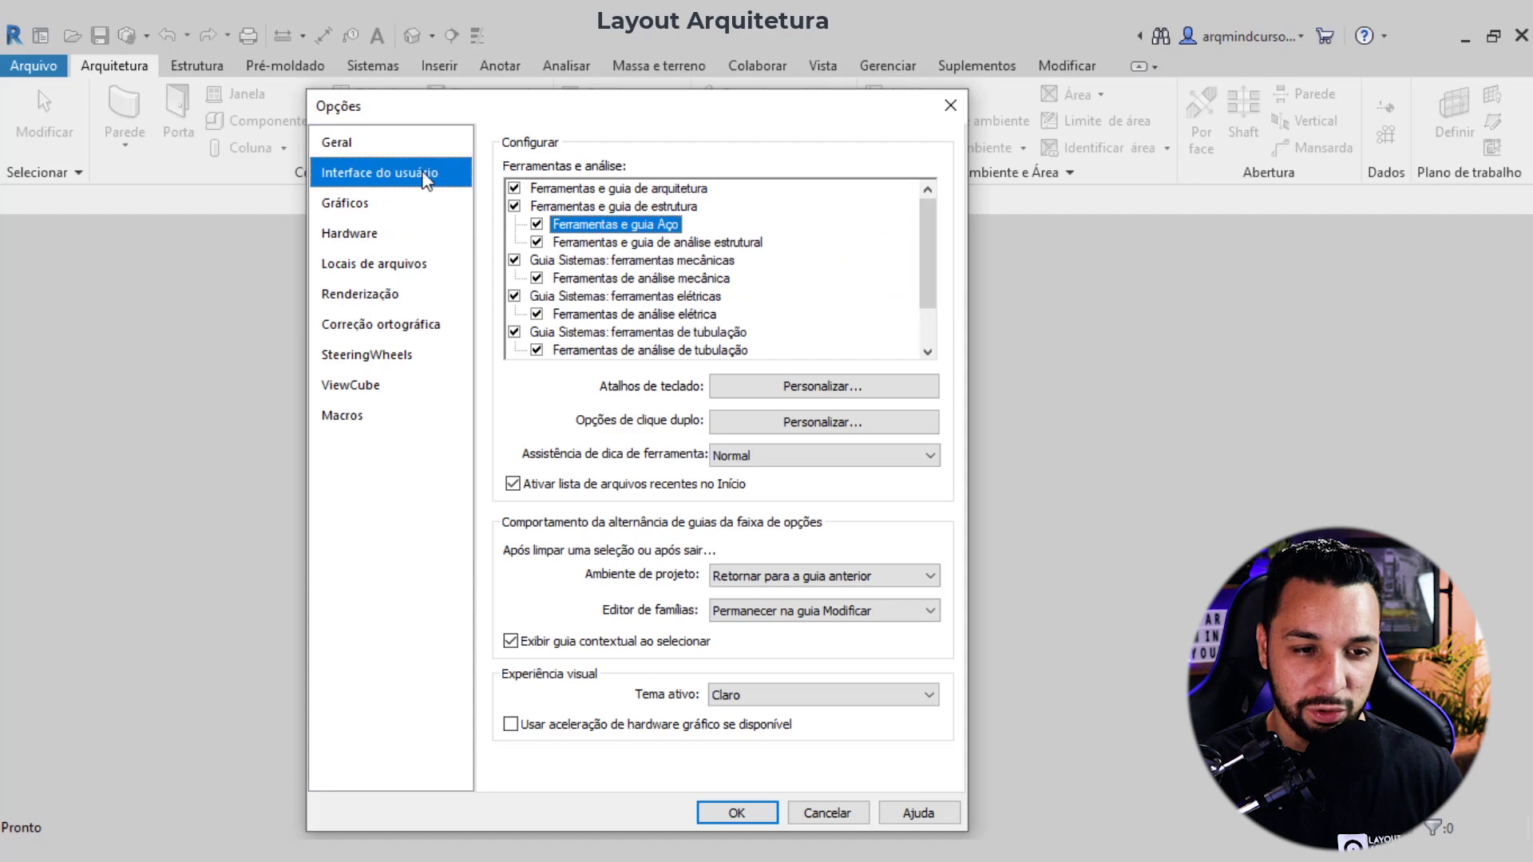
pyautogui.click(379, 207)
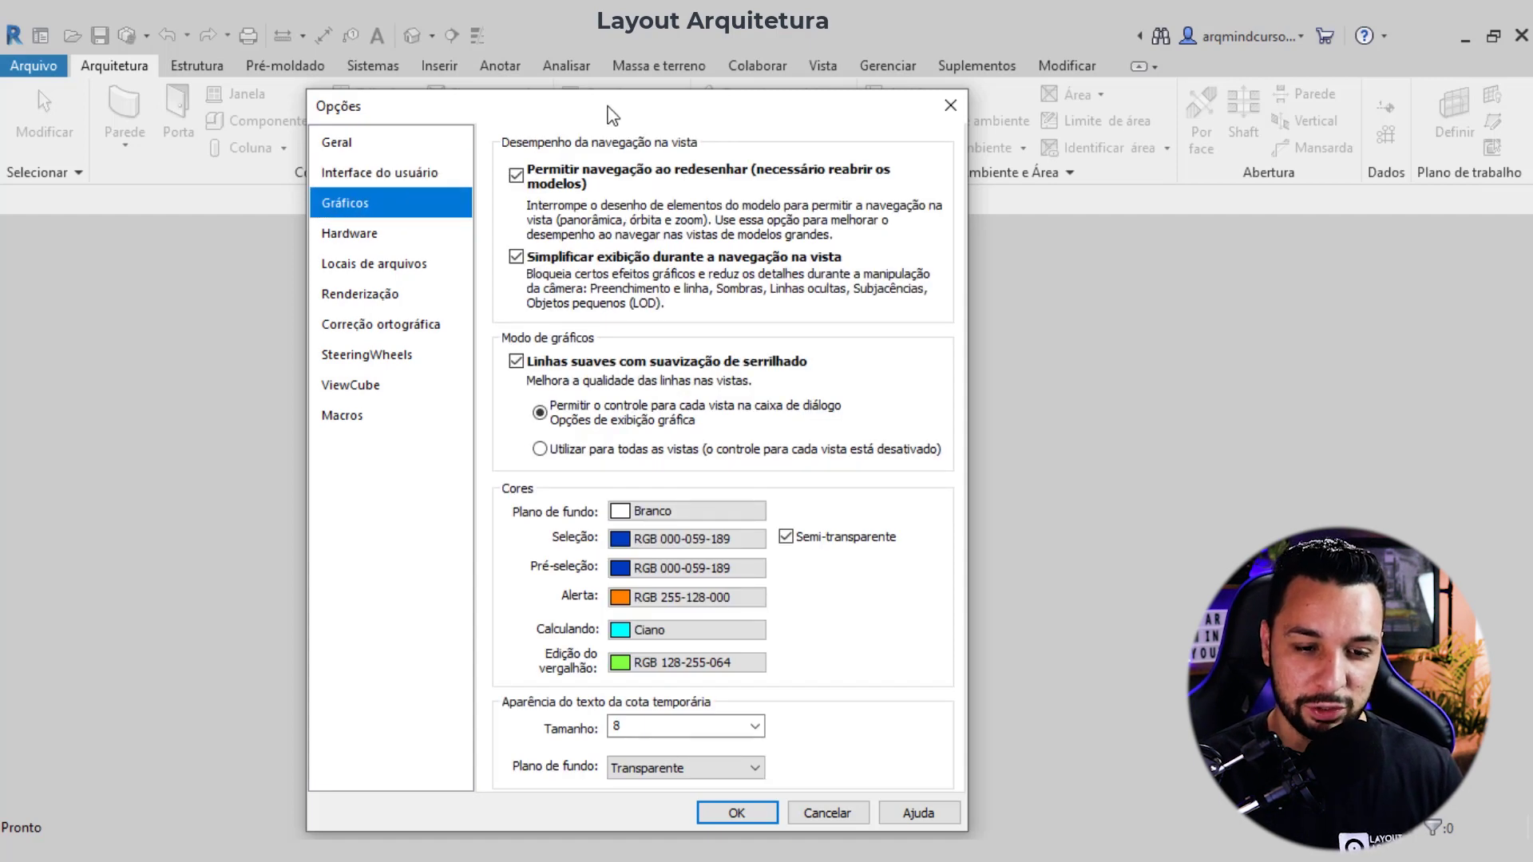
pyautogui.moveTo(610, 114); pyautogui.dragTo(615, 75)
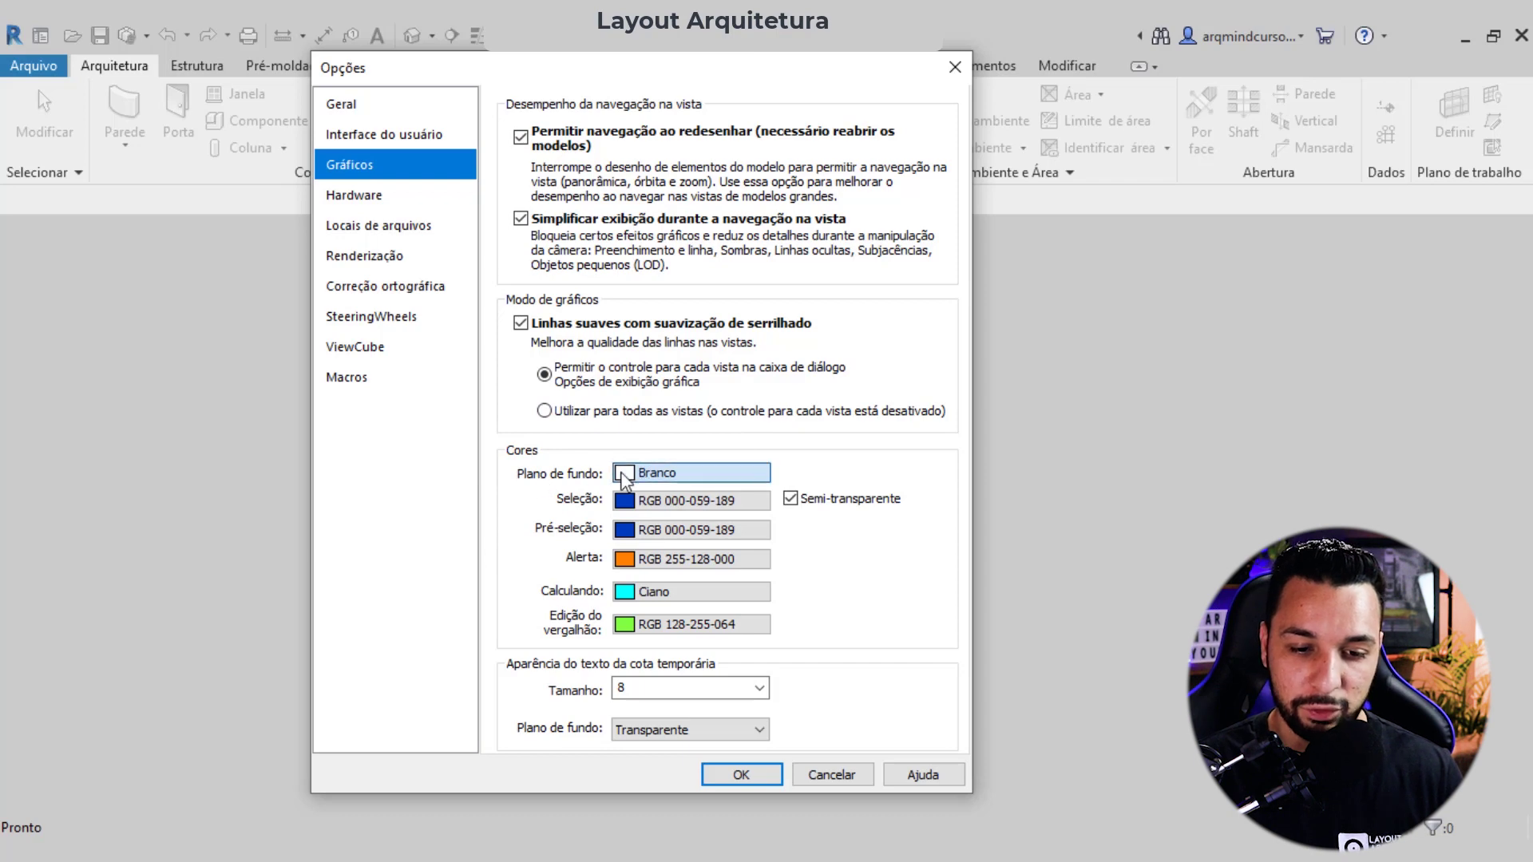
# Step: Keep the white view background after trying black, and set the alert colour to Vermelho
pyautogui.click(663, 474)
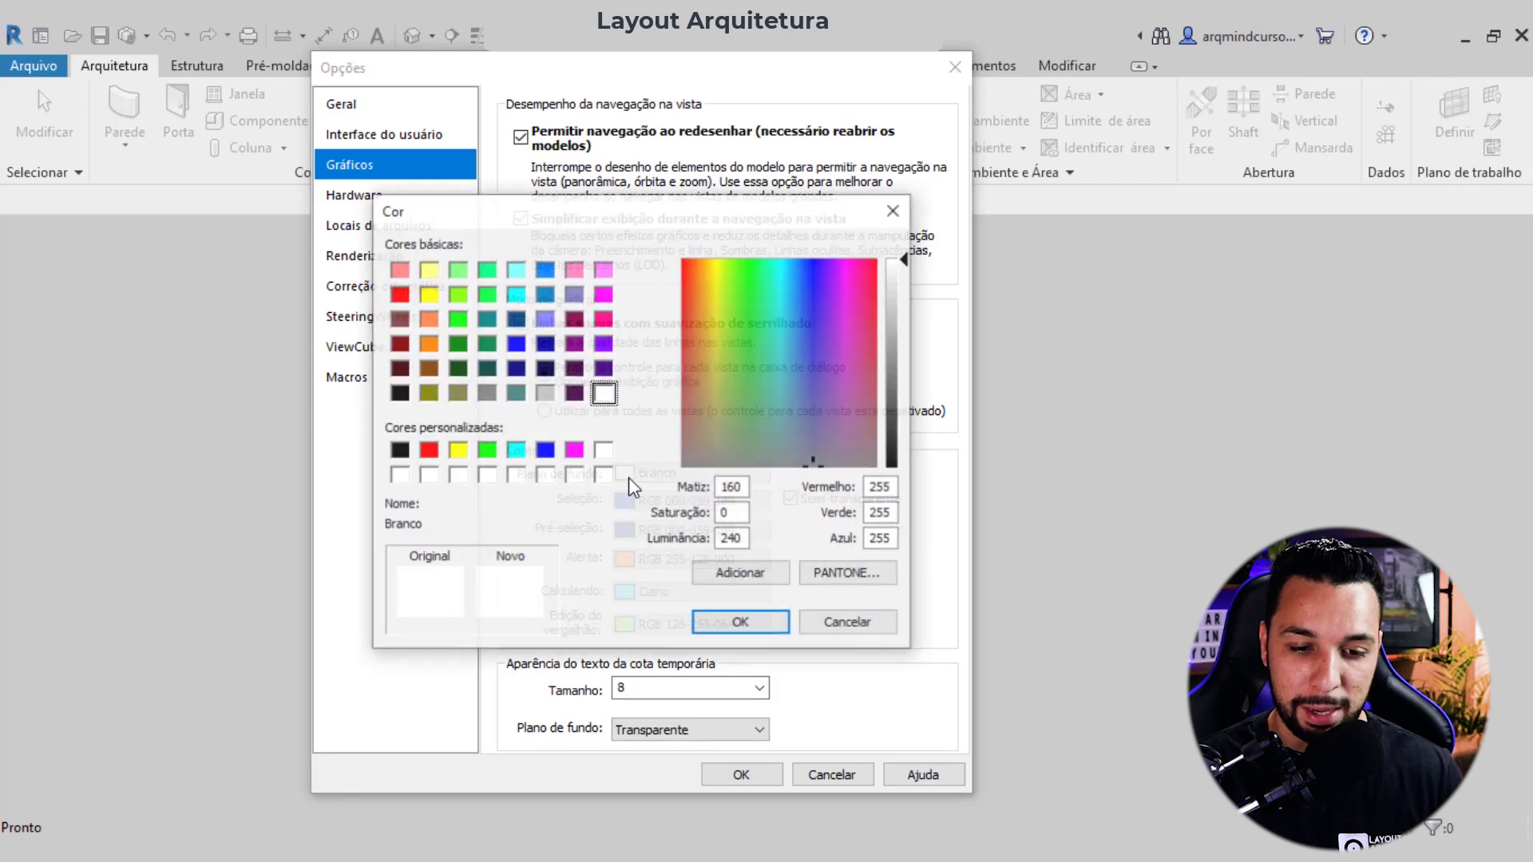
pyautogui.click(399, 393)
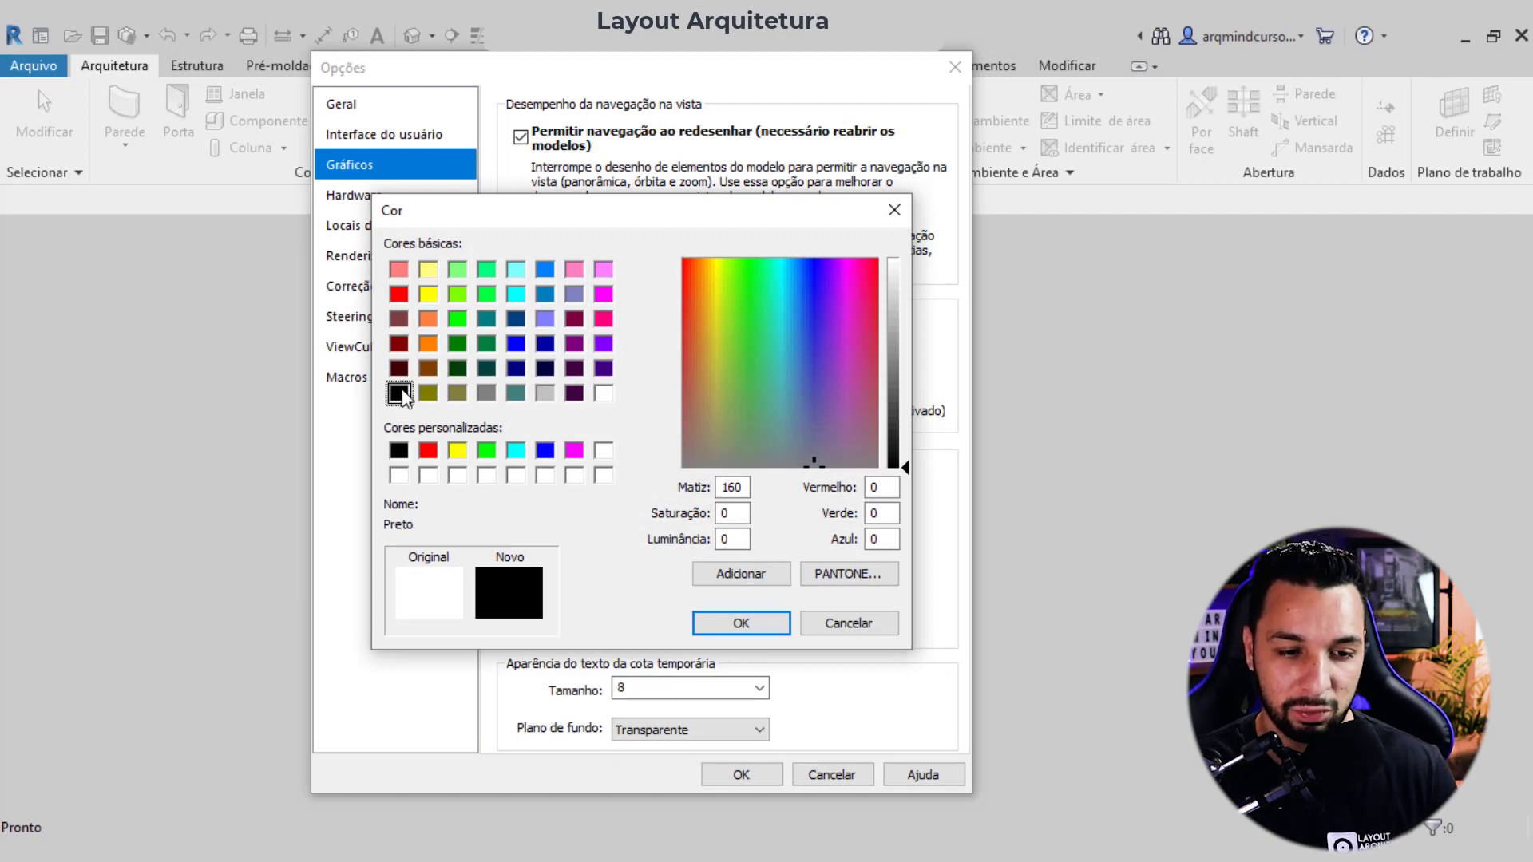
pyautogui.click(848, 625)
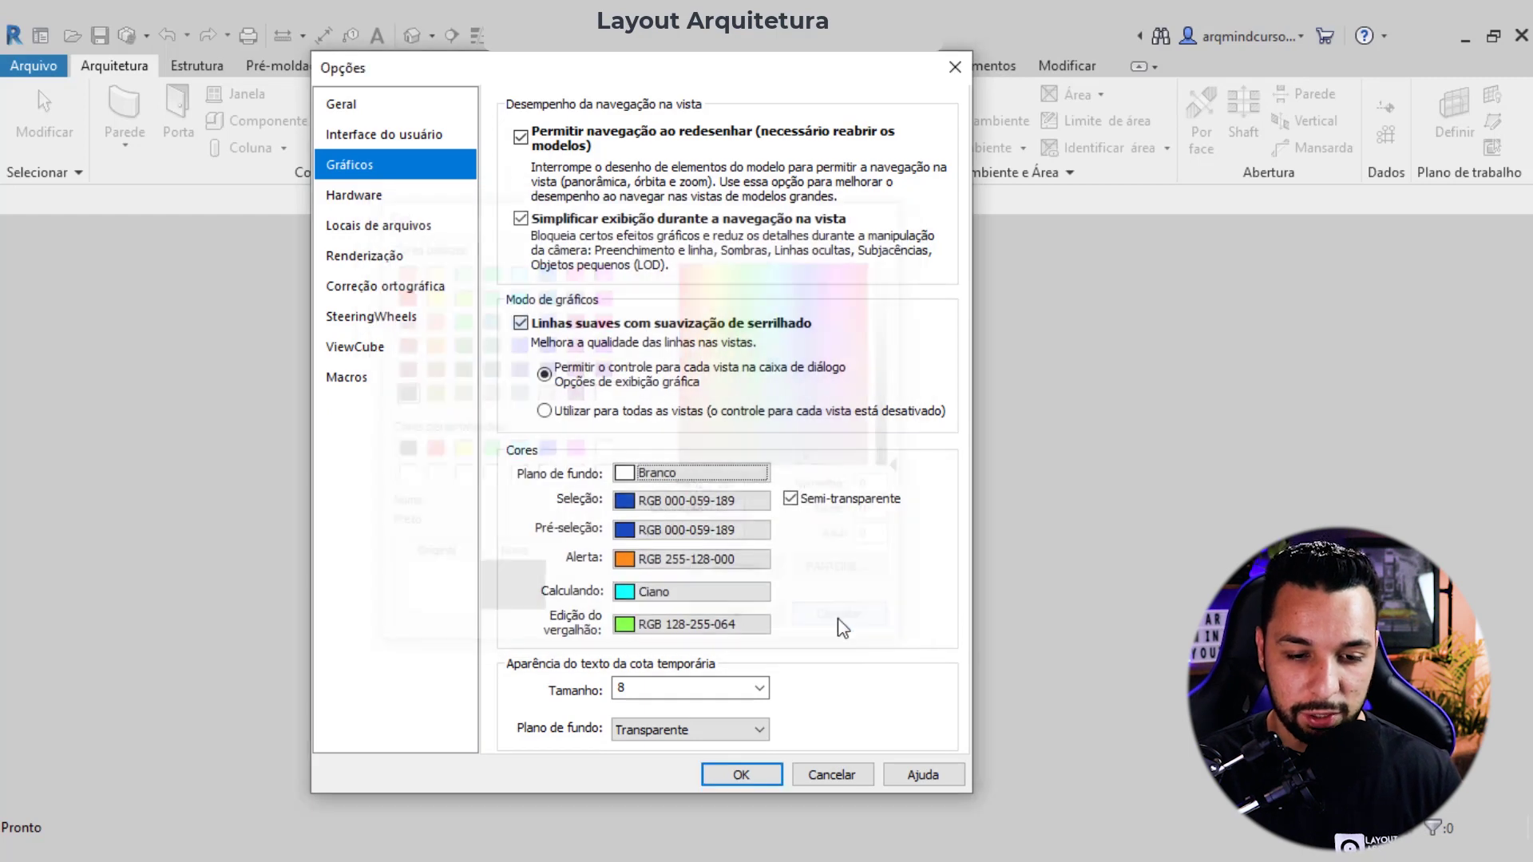
pyautogui.click(624, 562)
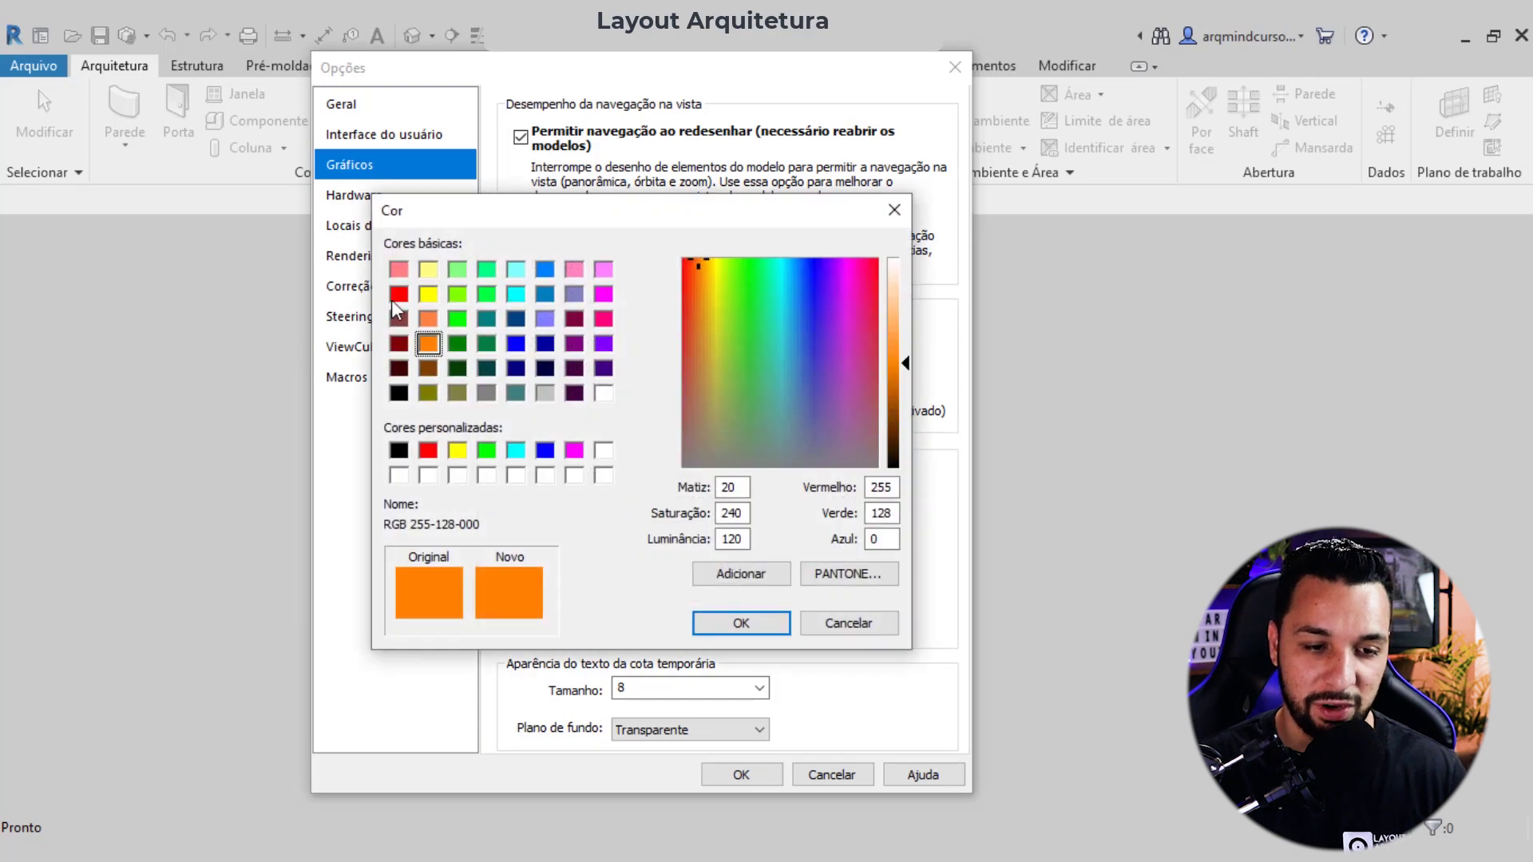
pyautogui.click(398, 295)
pyautogui.click(740, 628)
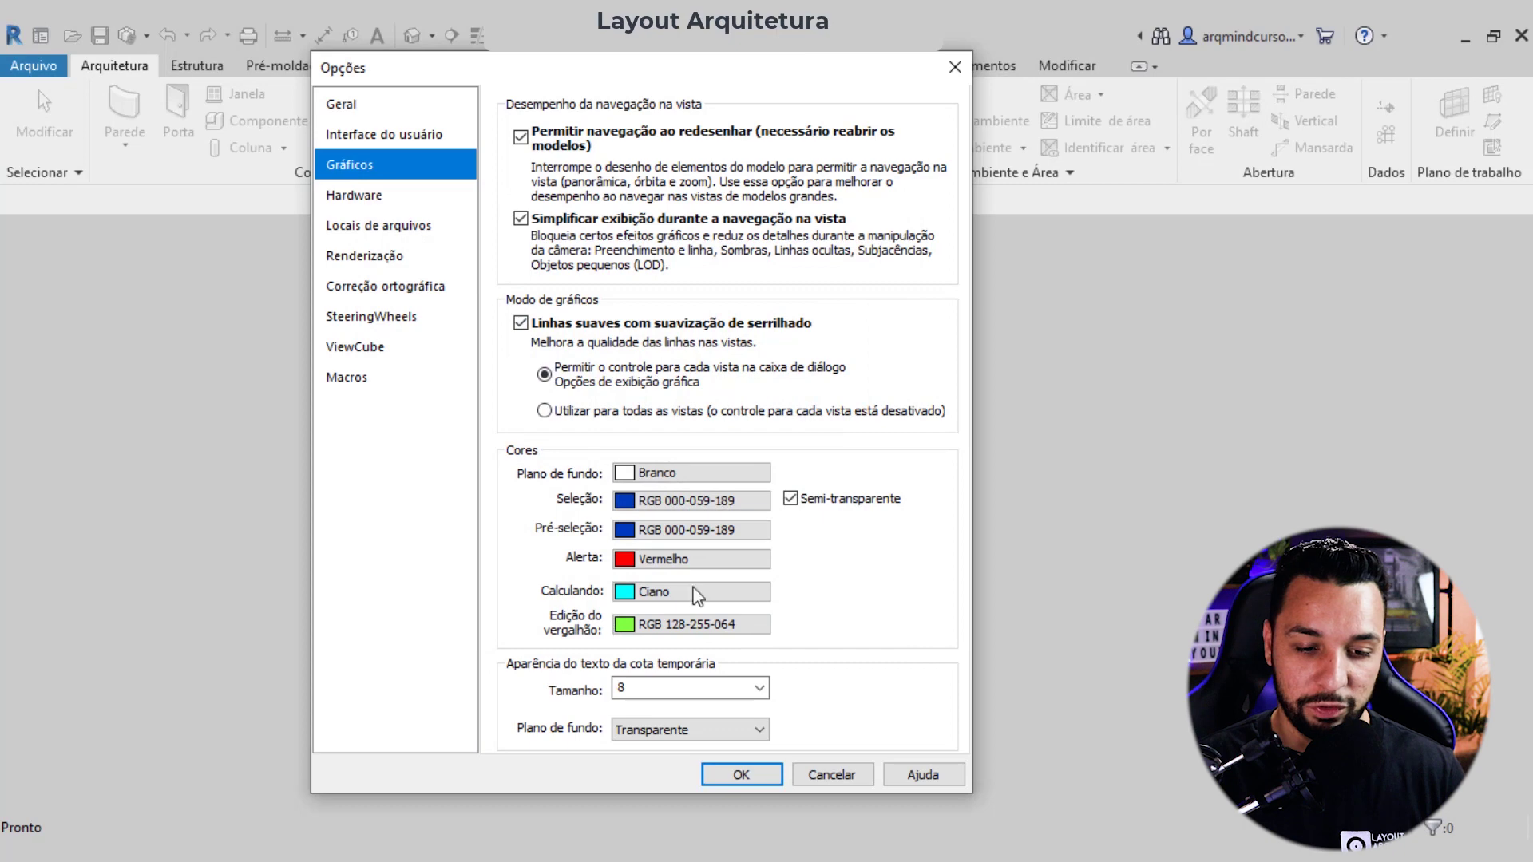
pyautogui.click(361, 200)
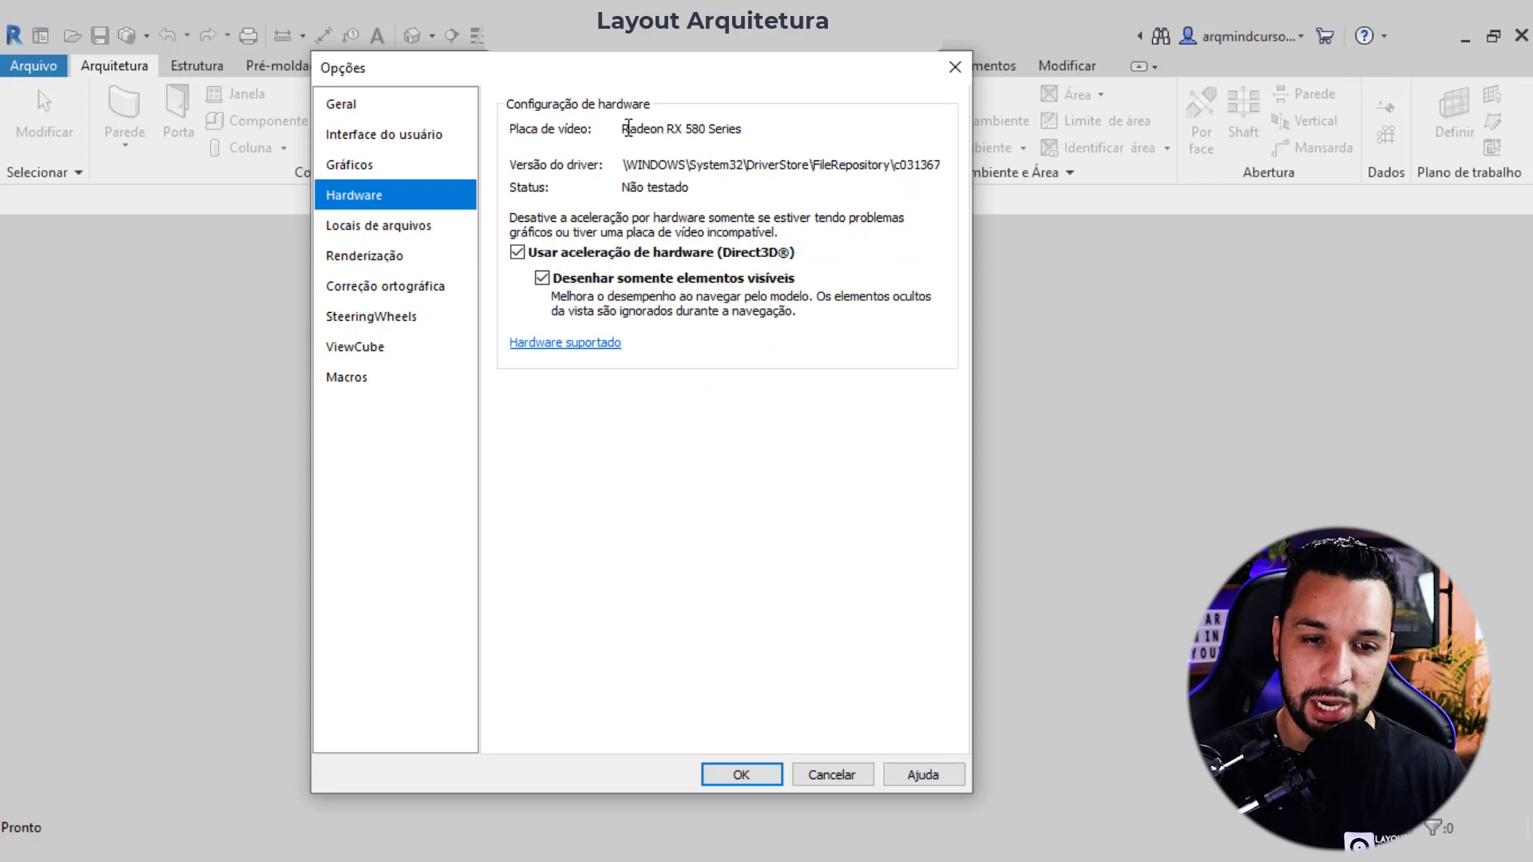
# Step: Select and deselect the Radeon RX 580 Series video card name on the Hardware page
pyautogui.moveTo(749, 125); pyautogui.dragTo(647, 123)
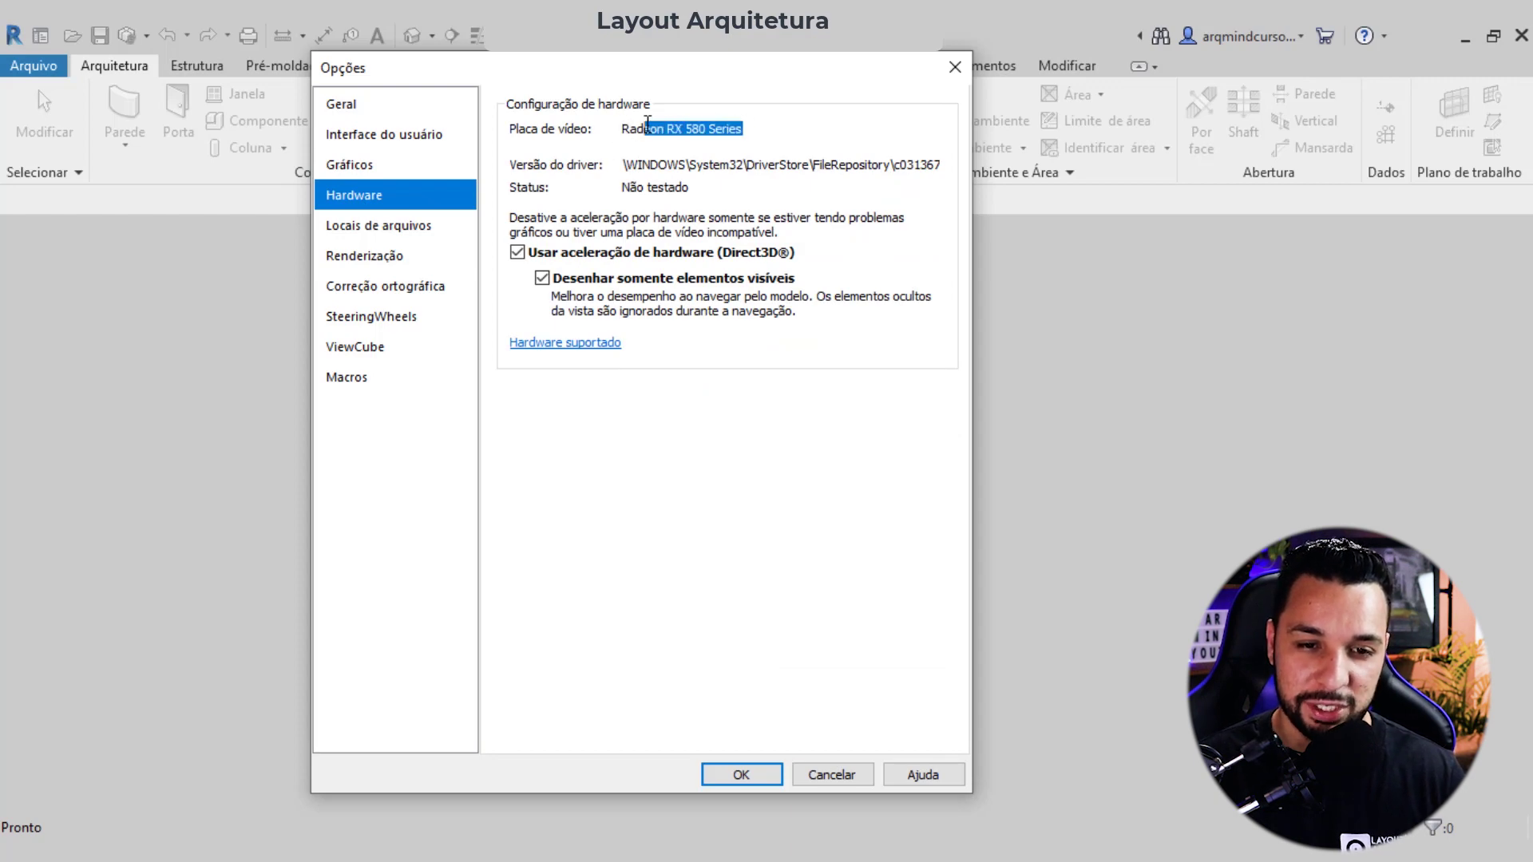
pyautogui.moveTo(753, 130); pyautogui.dragTo(624, 134)
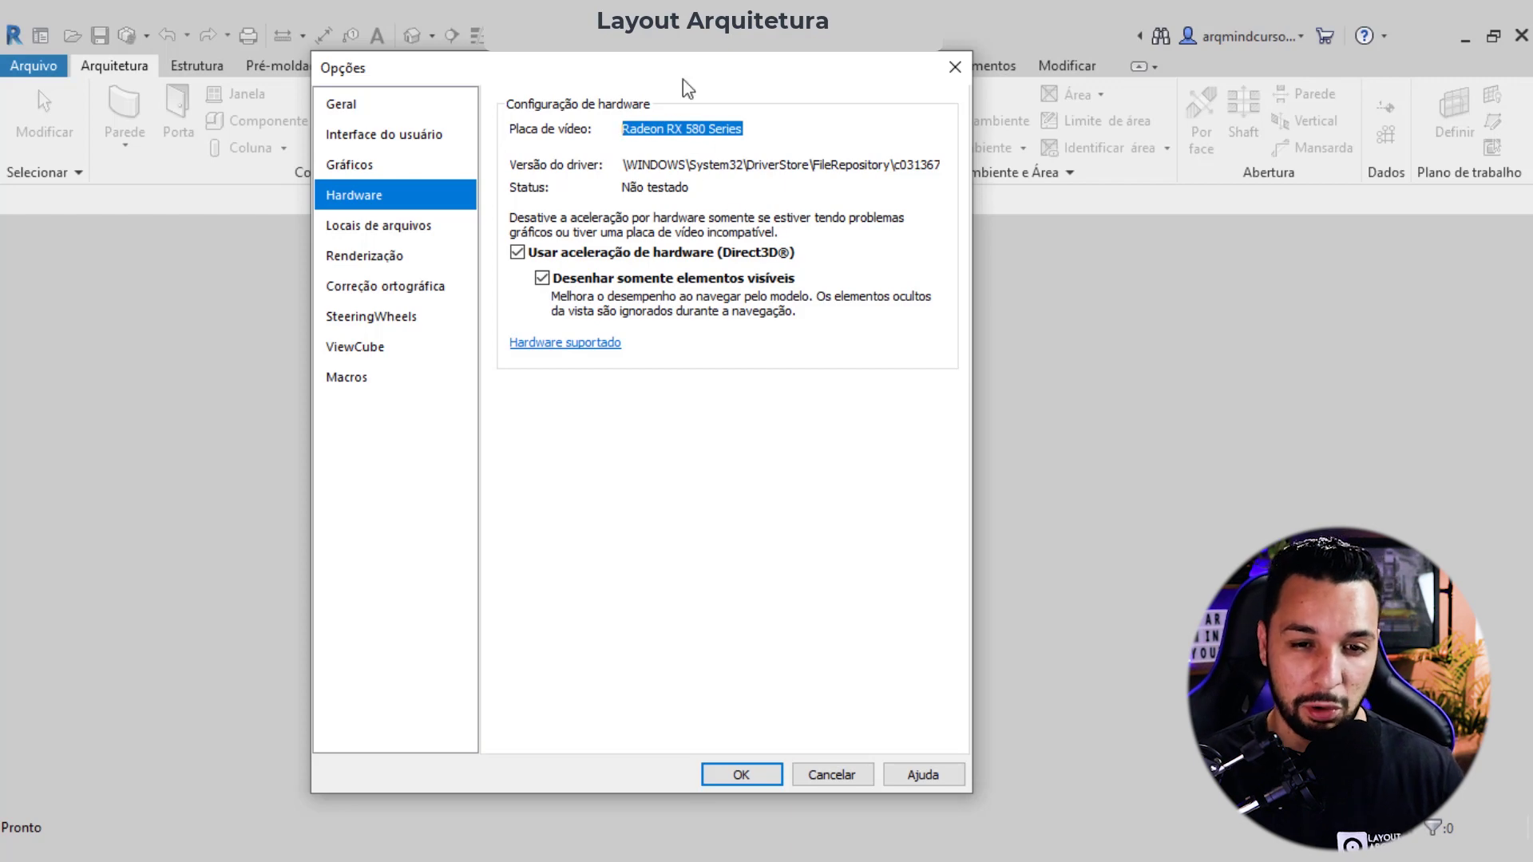
pyautogui.click(566, 262)
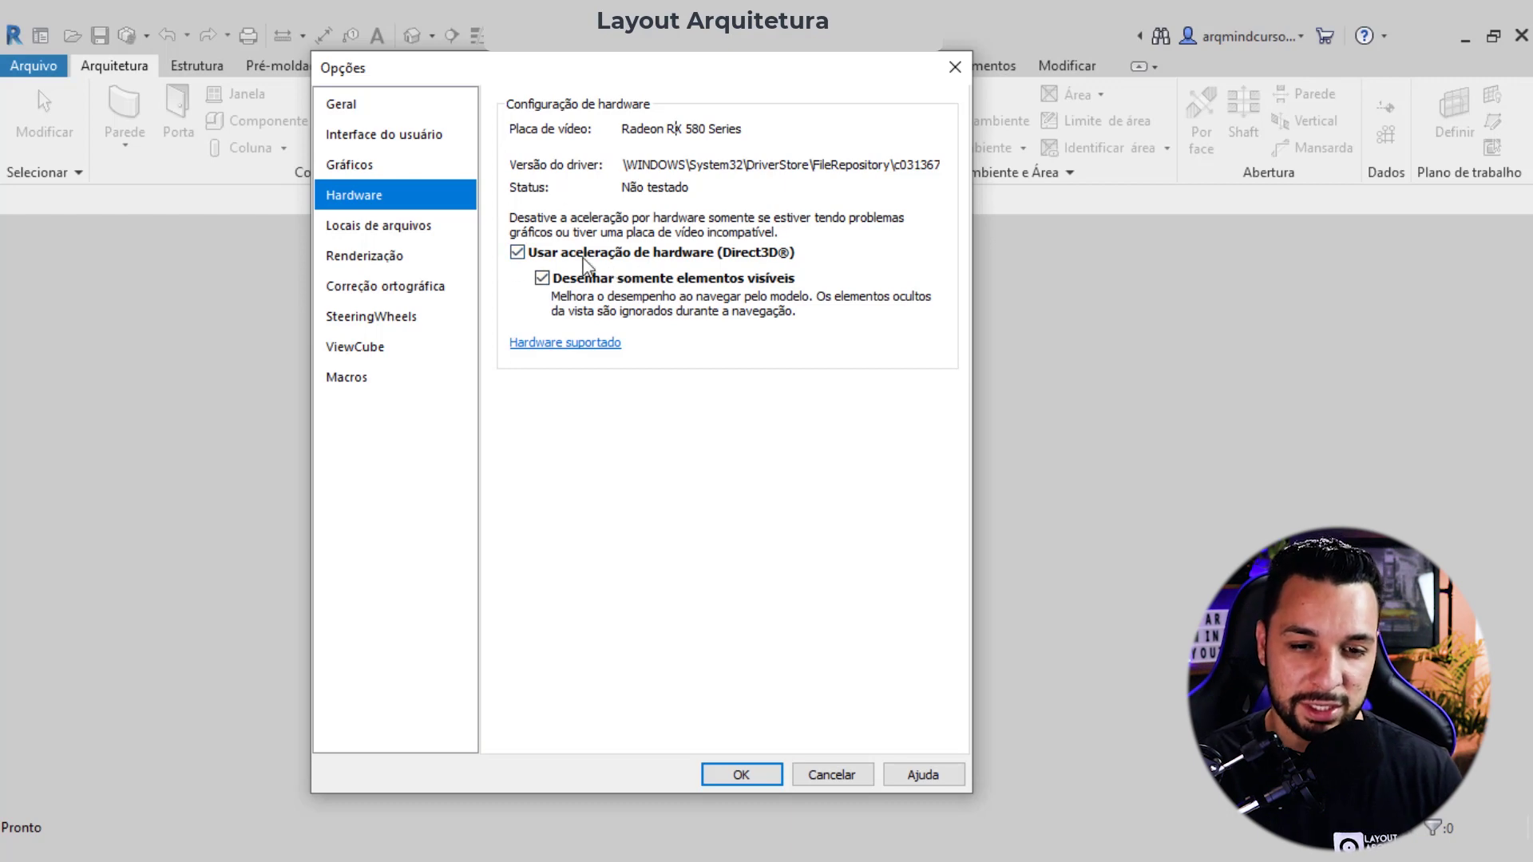
pyautogui.click(392, 227)
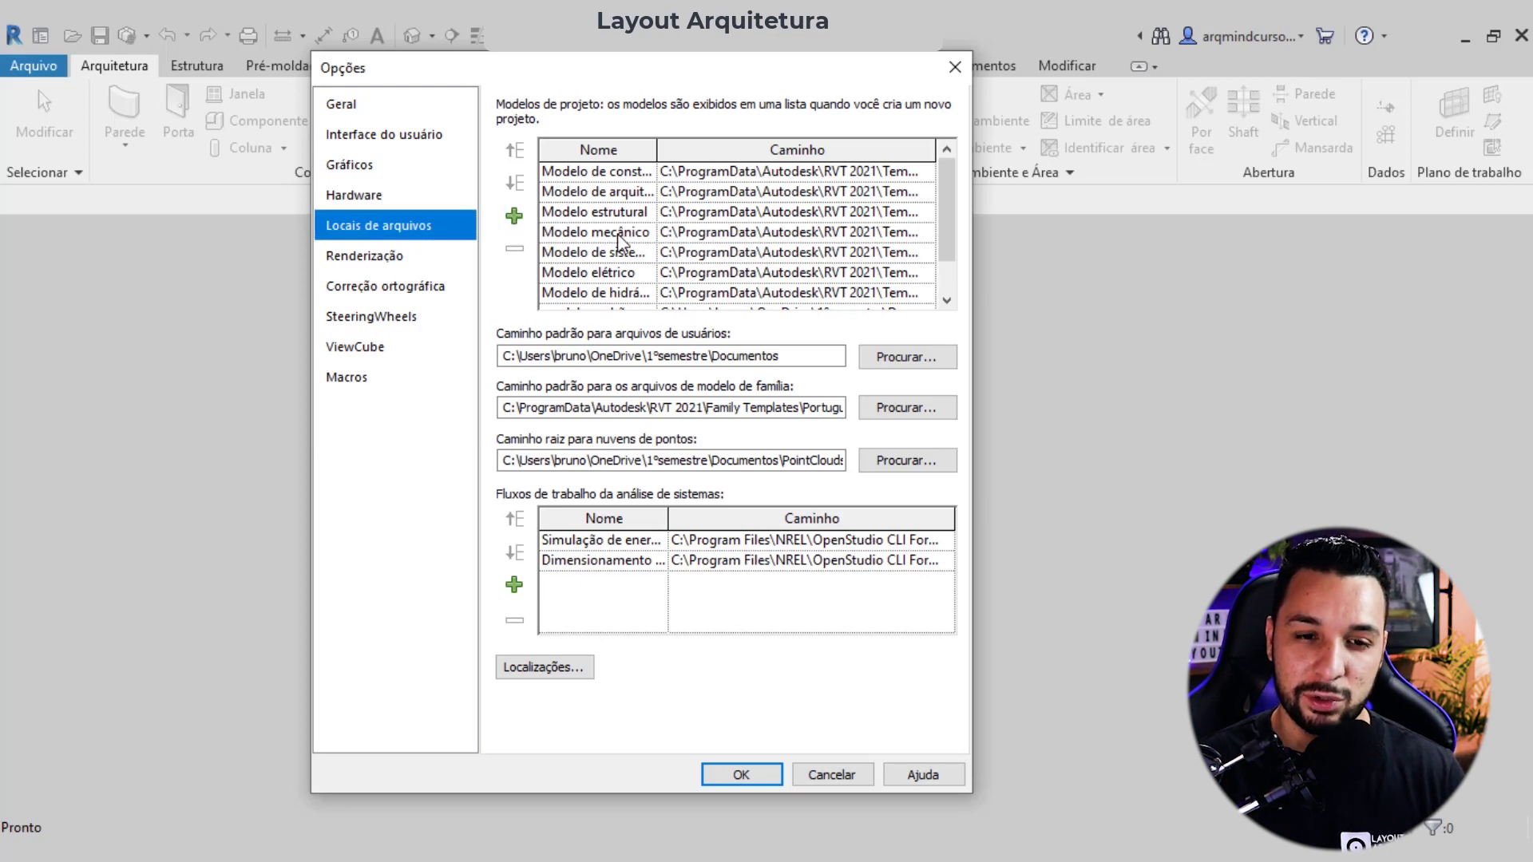
# Step: Move the architecture template to the top of the project template list
pyautogui.click(590, 174)
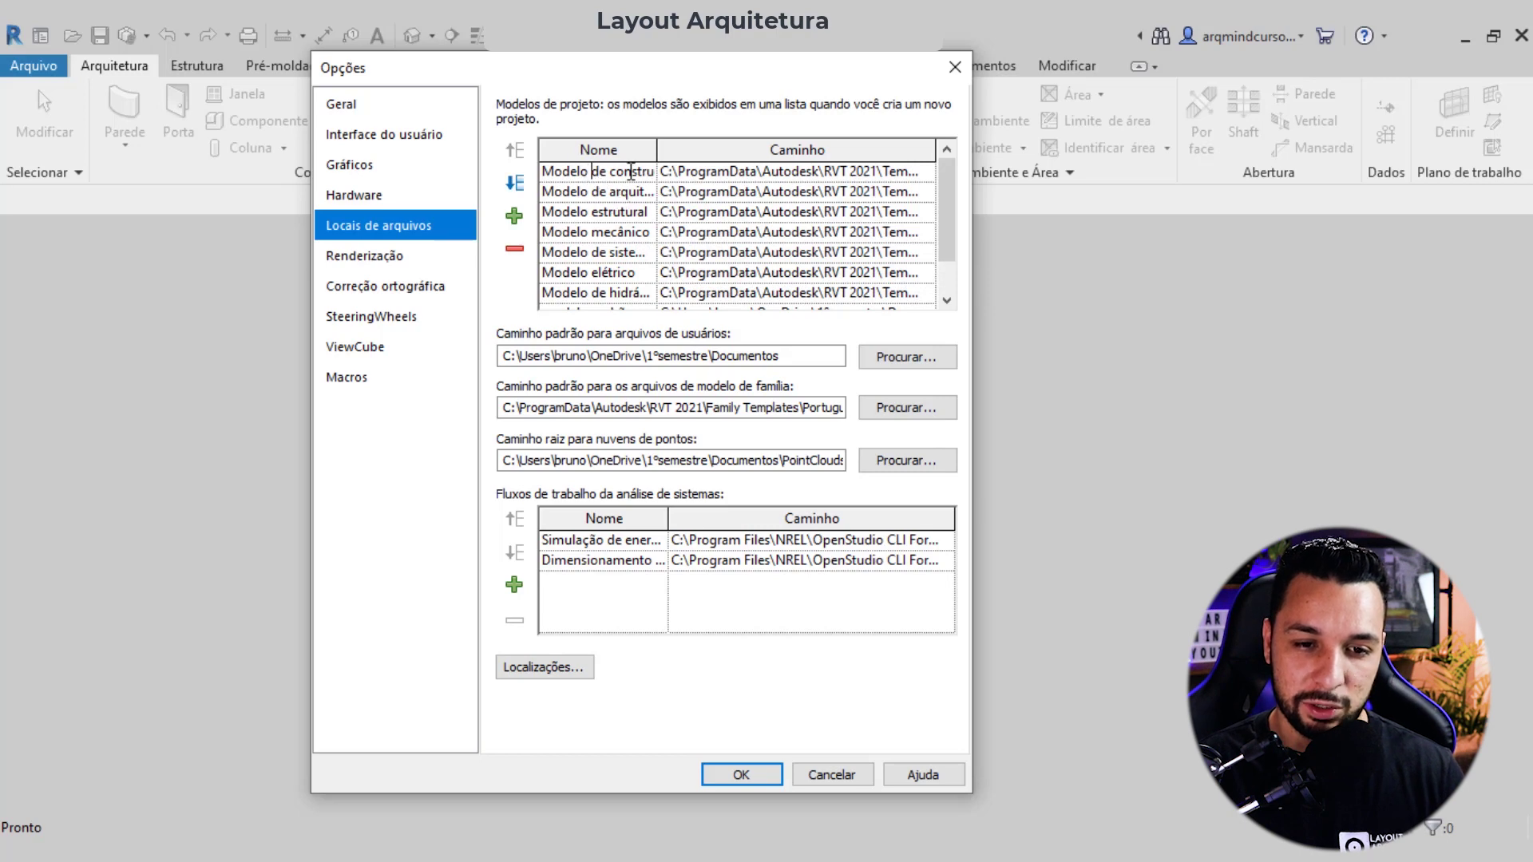
pyautogui.click(609, 192)
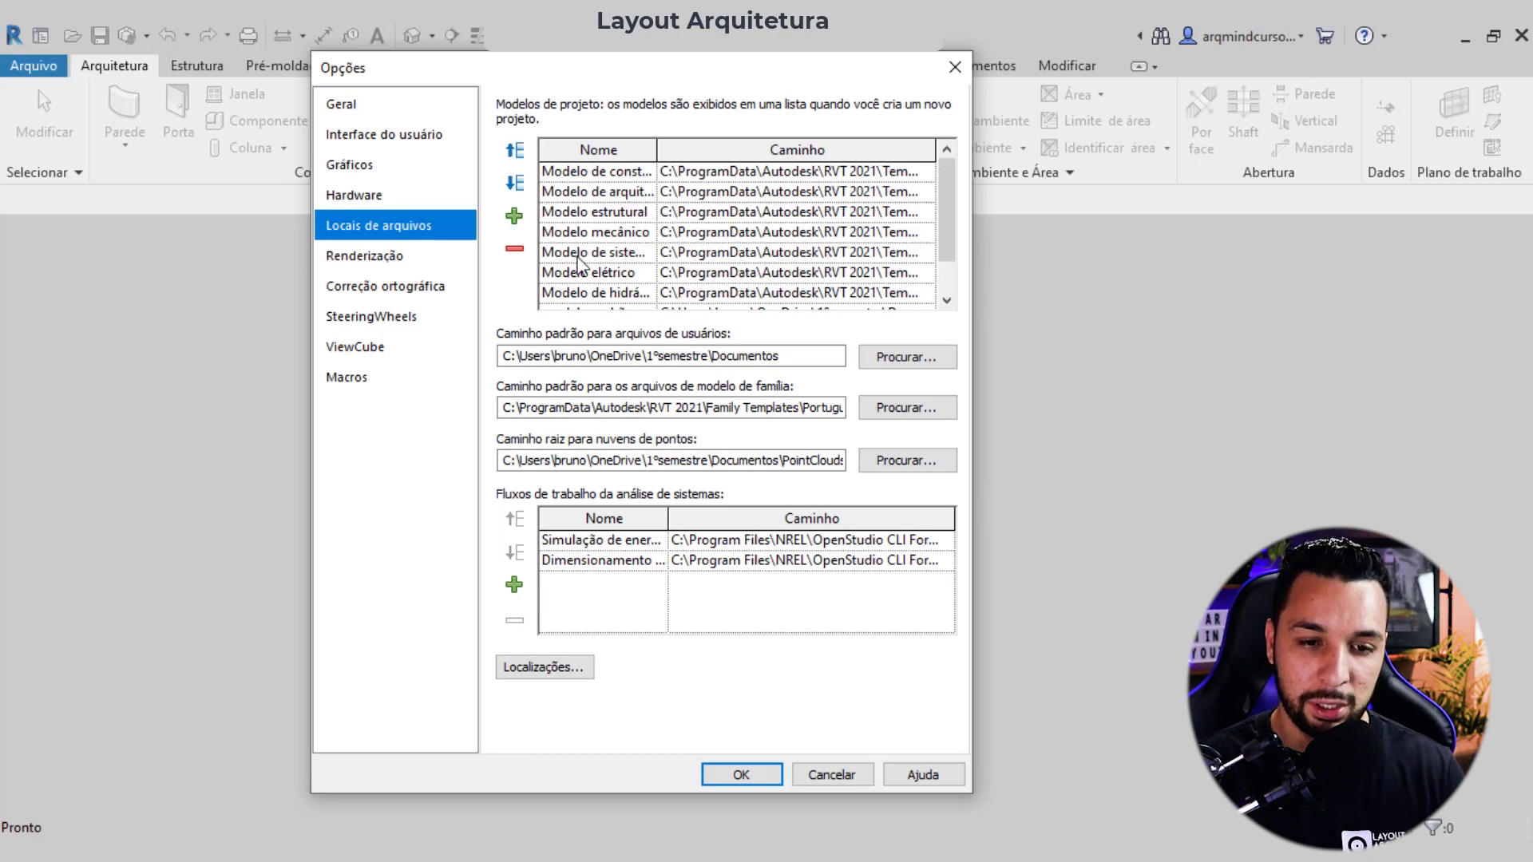
pyautogui.click(578, 192)
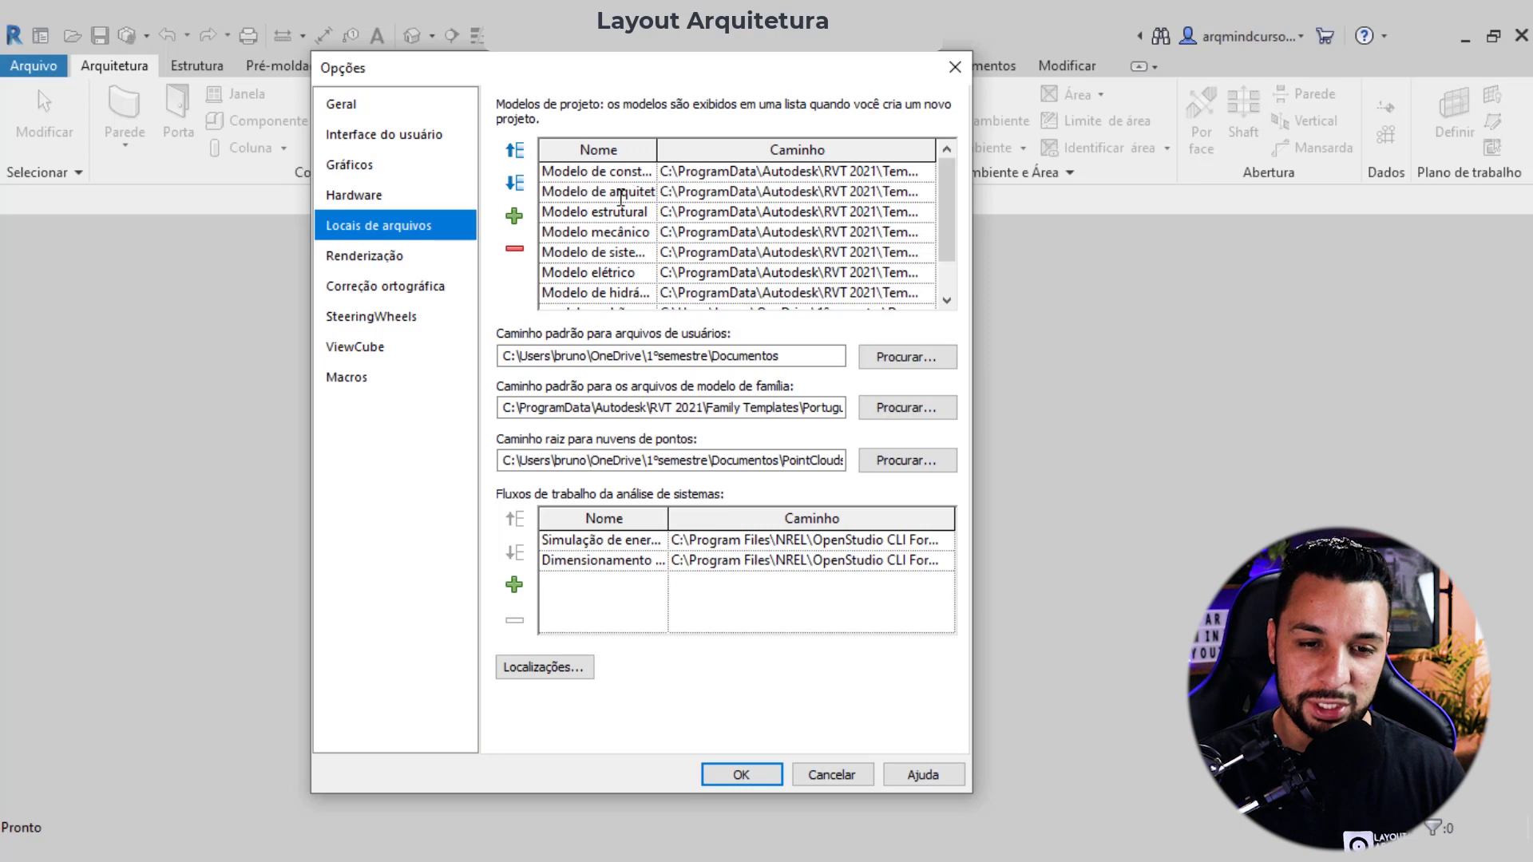
pyautogui.click(514, 150)
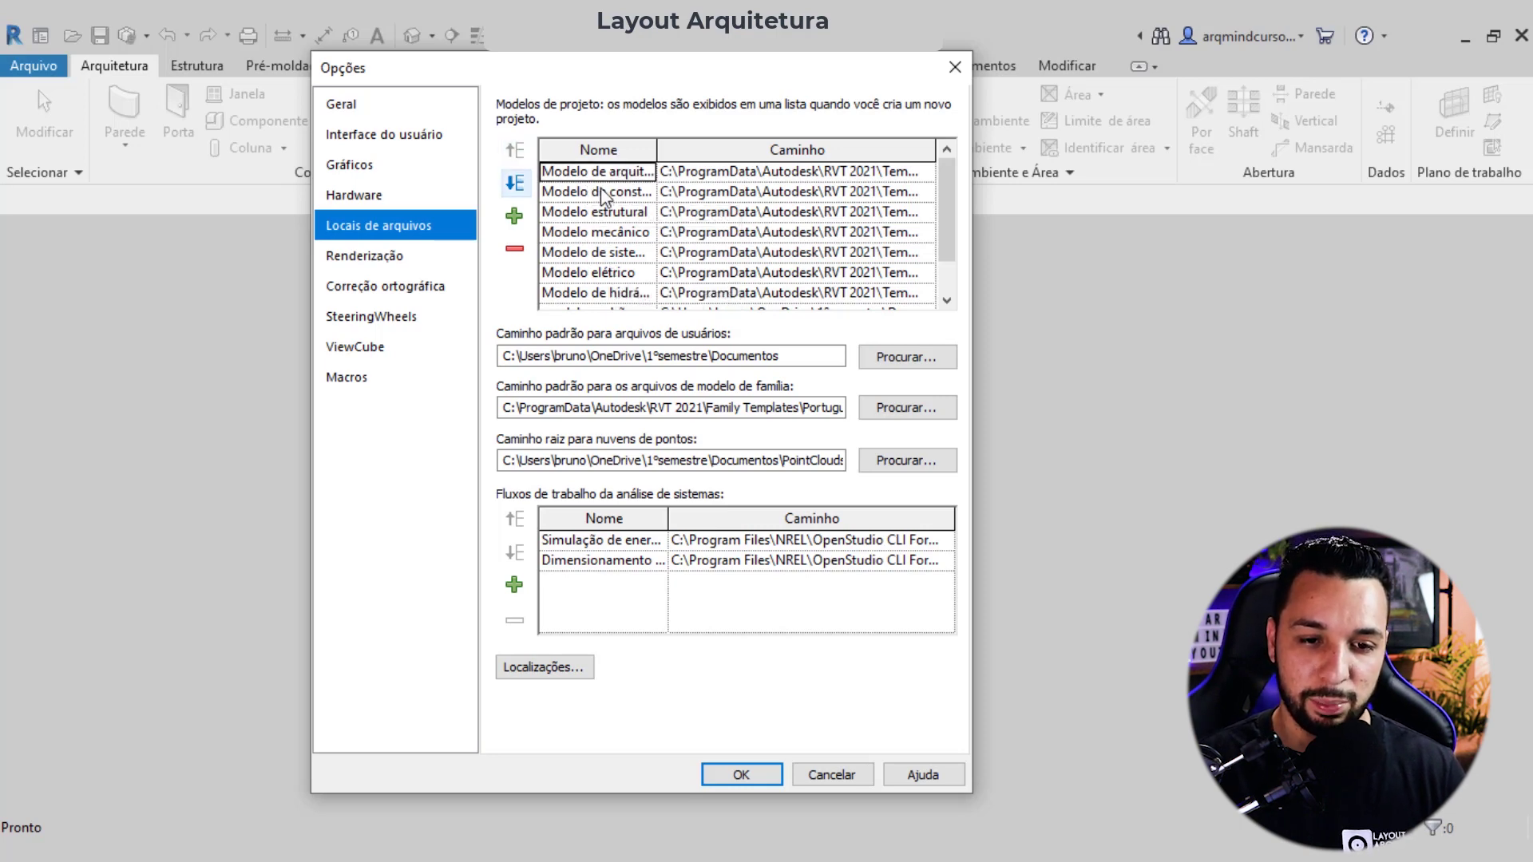
# Step: Remove the systems, electrical, hydraulic and modelo padrão templates from the list
pyautogui.scroll(-2, 608, 296)
pyautogui.scroll(2, 609, 296)
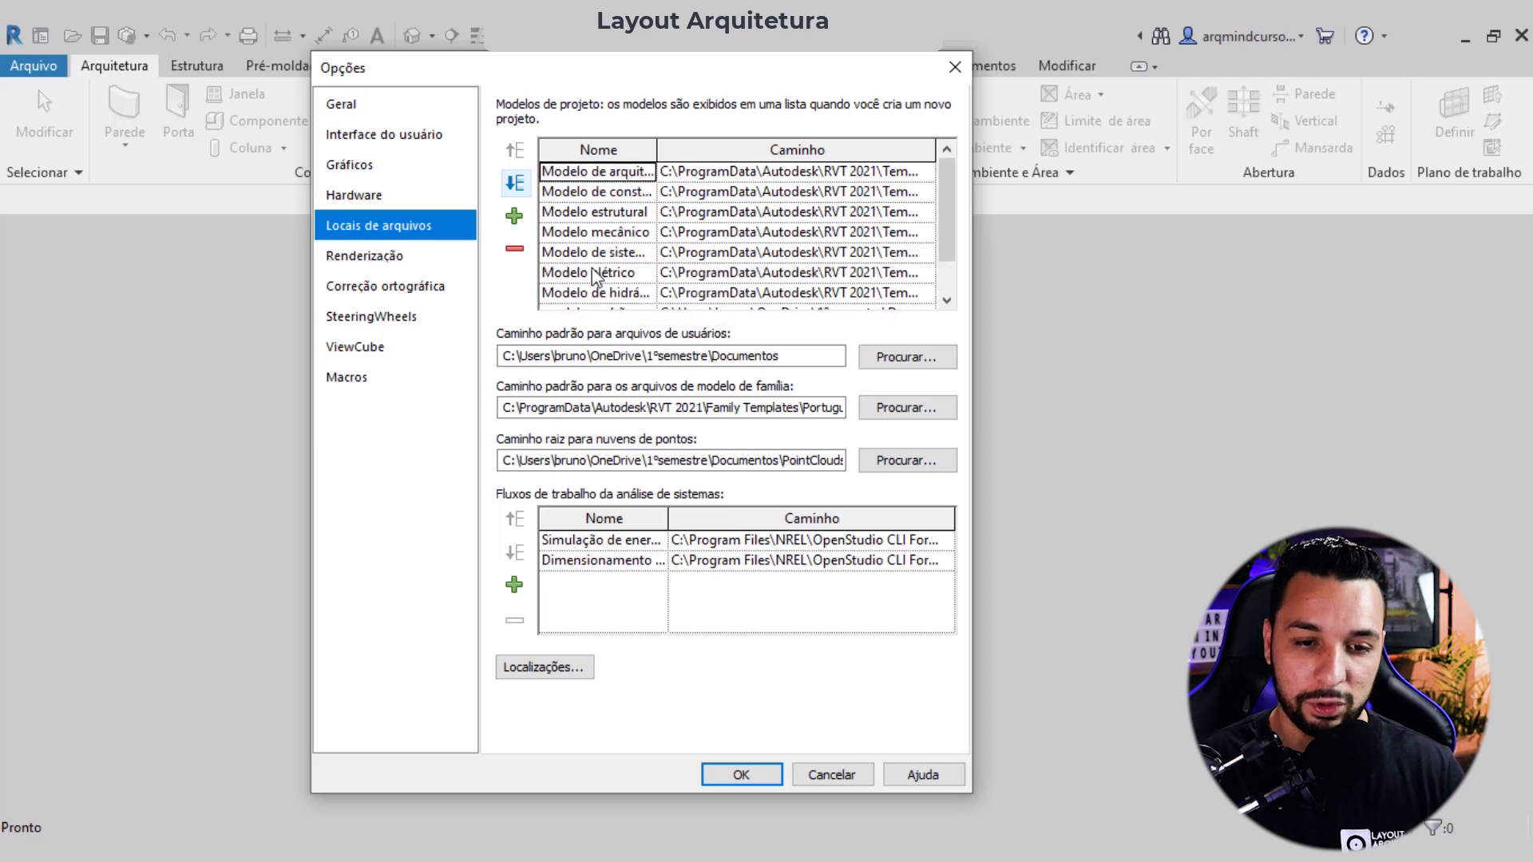
pyautogui.click(614, 252)
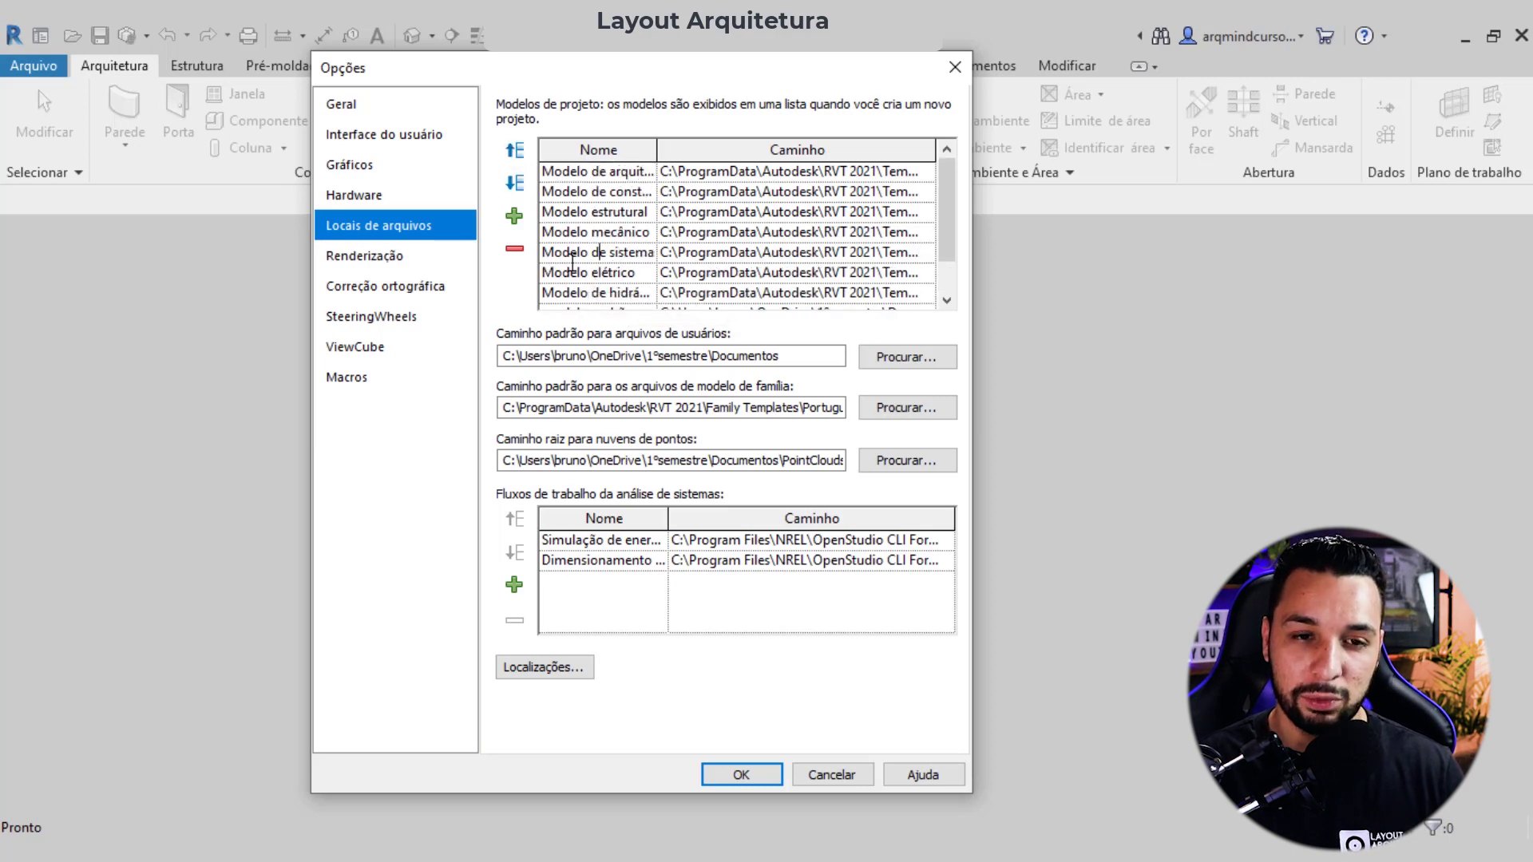
pyautogui.click(514, 248)
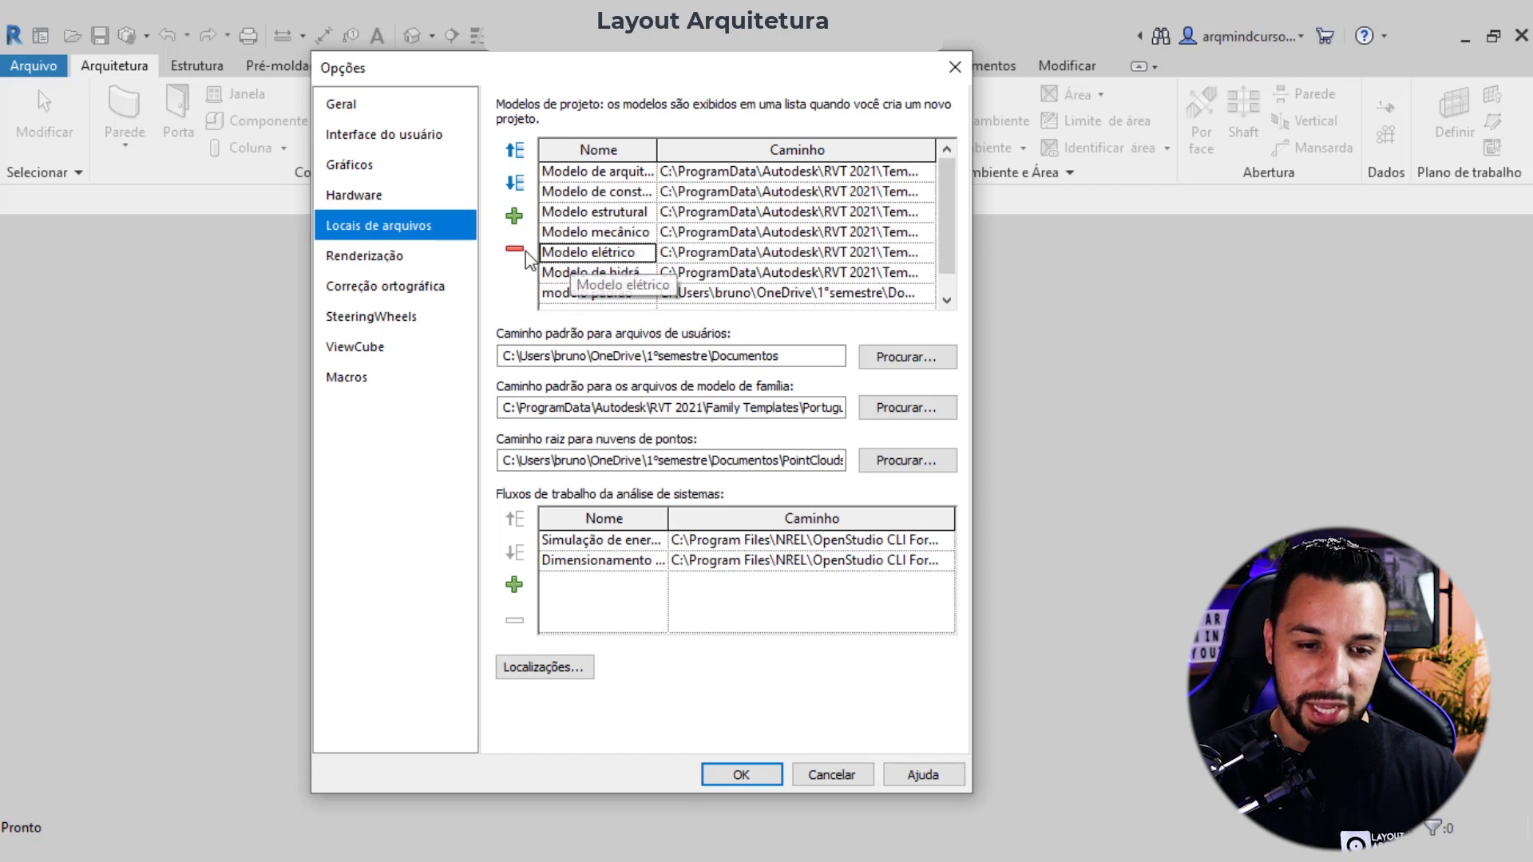
pyautogui.click(515, 248)
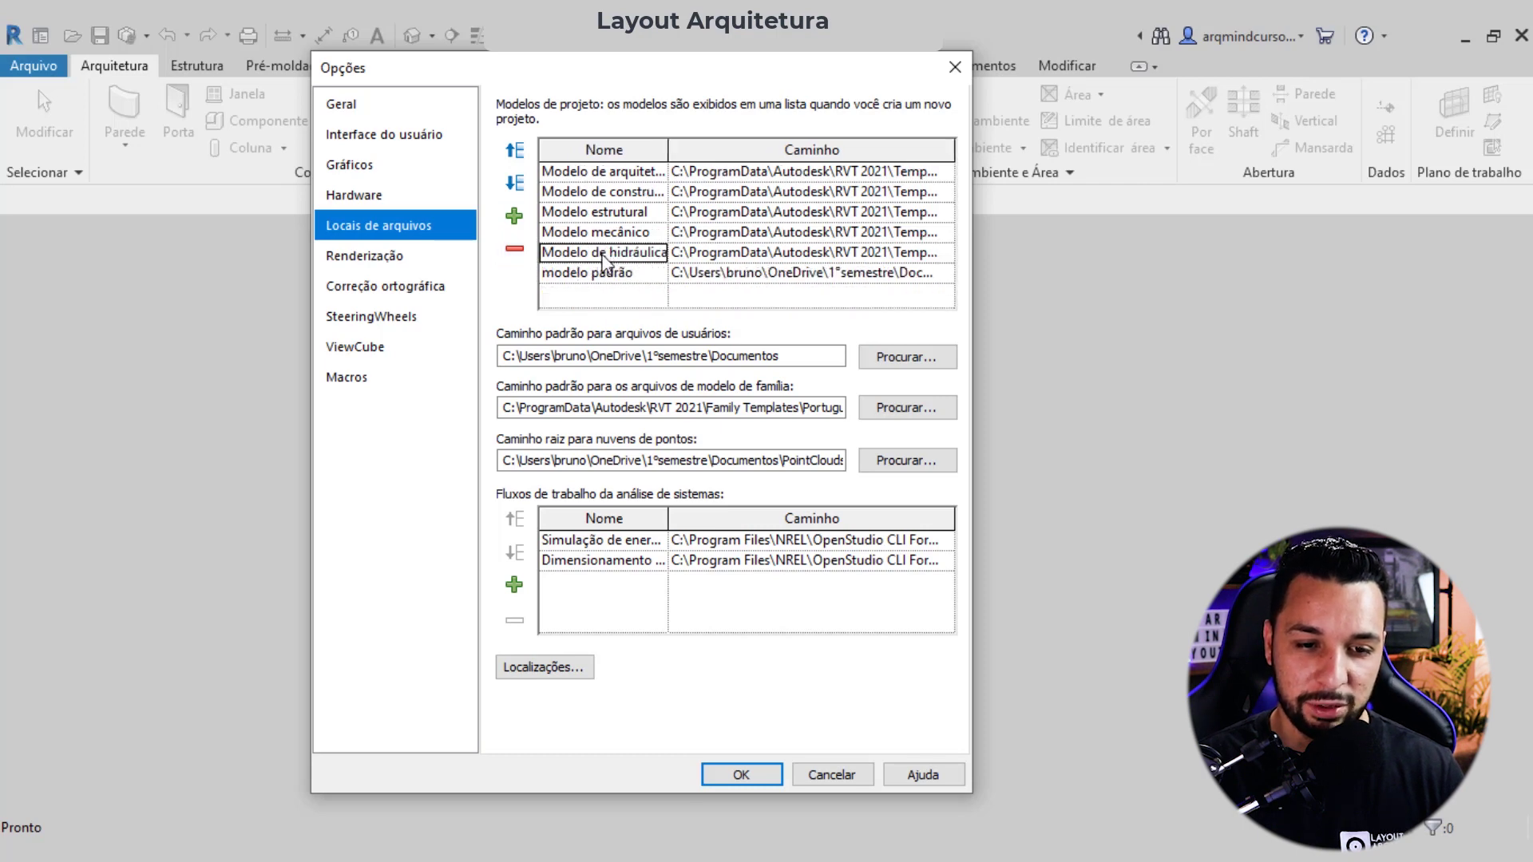
pyautogui.click(515, 248)
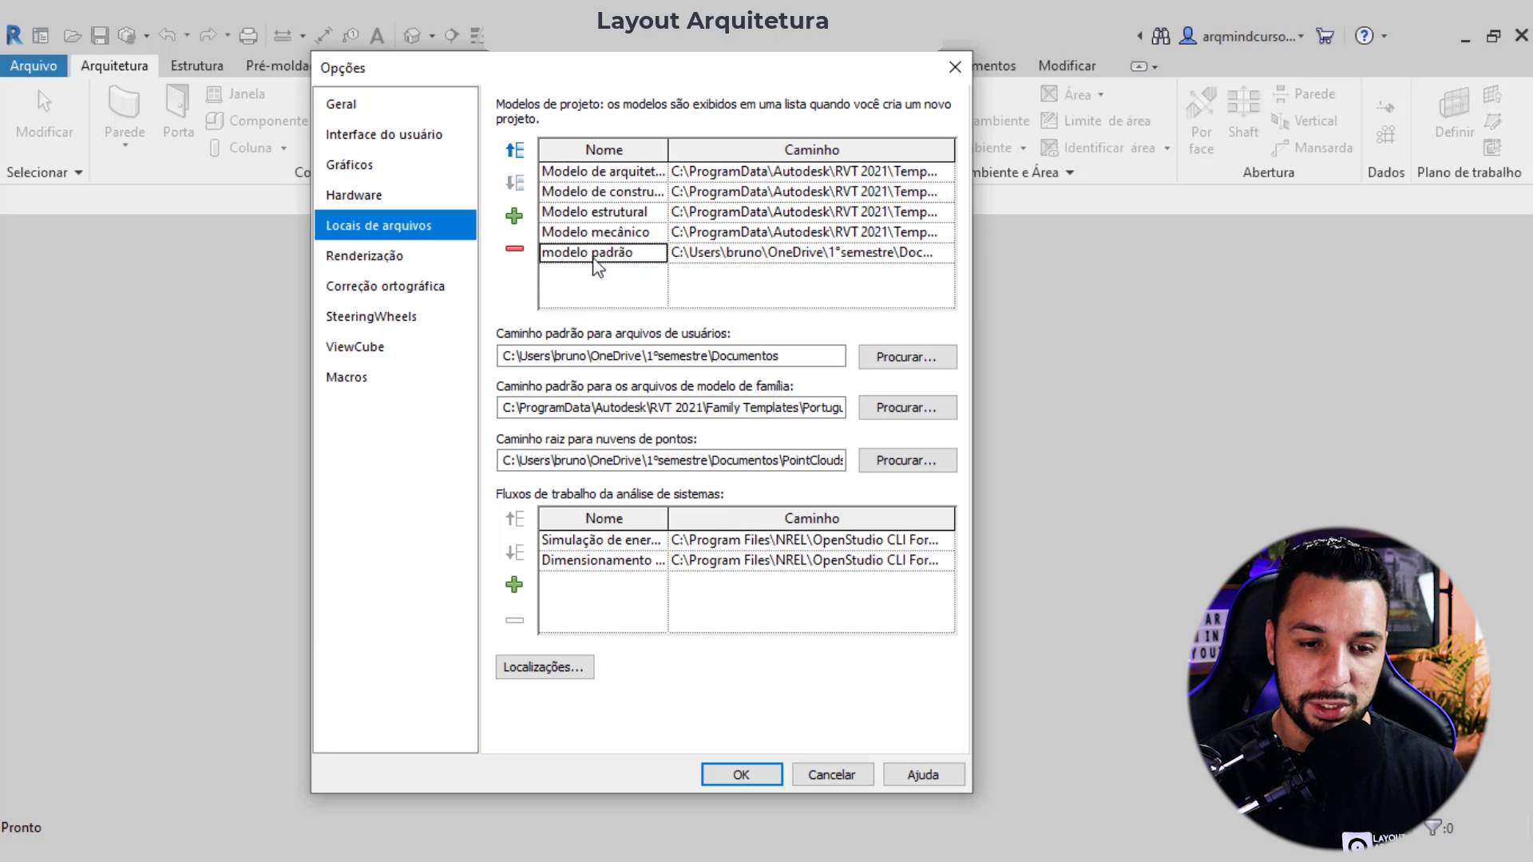
pyautogui.click(513, 249)
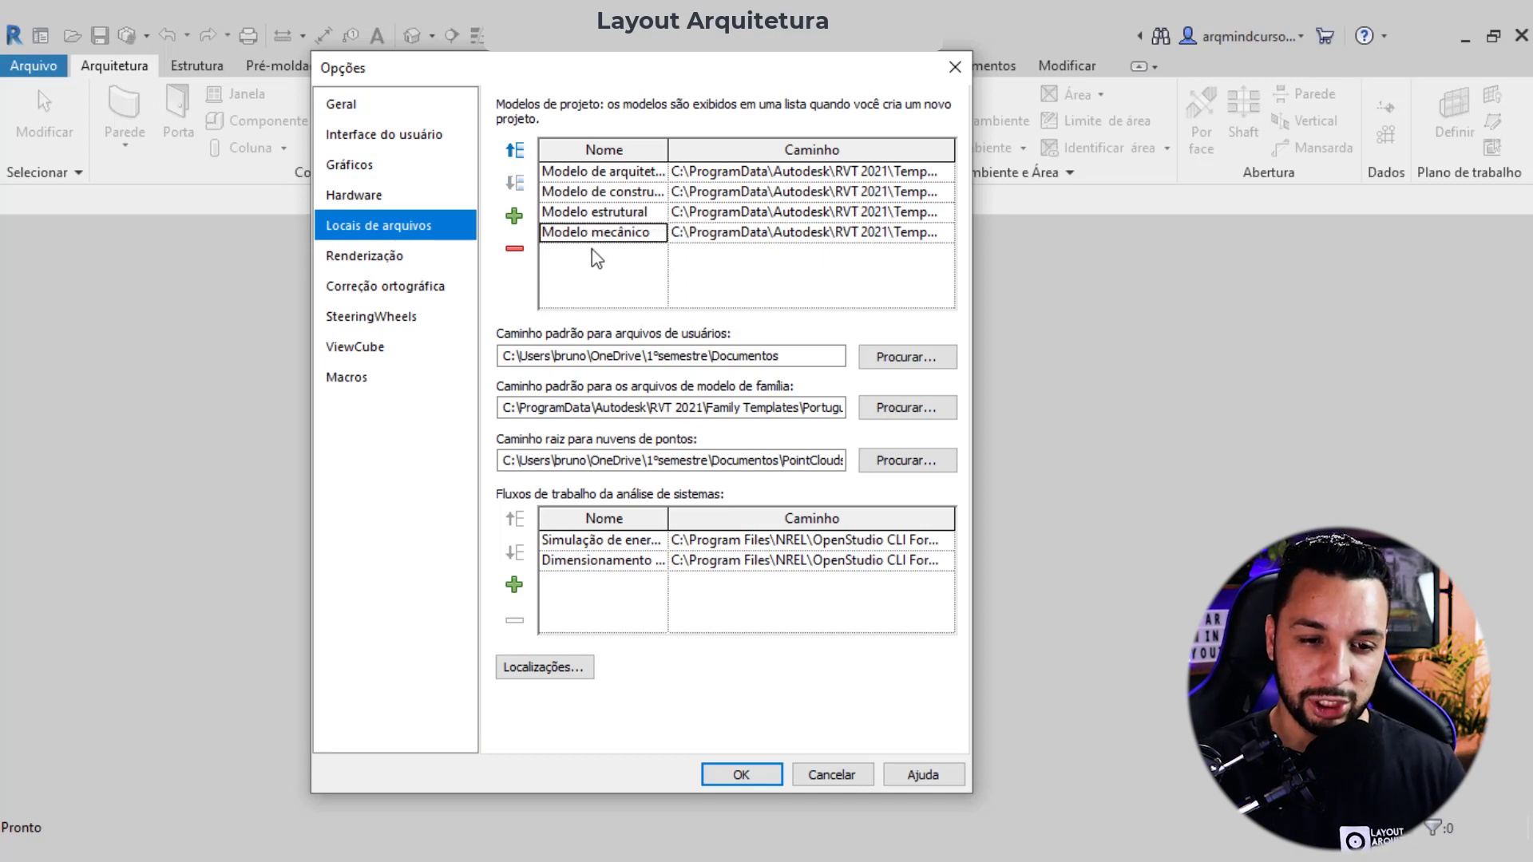
pyautogui.click(515, 214)
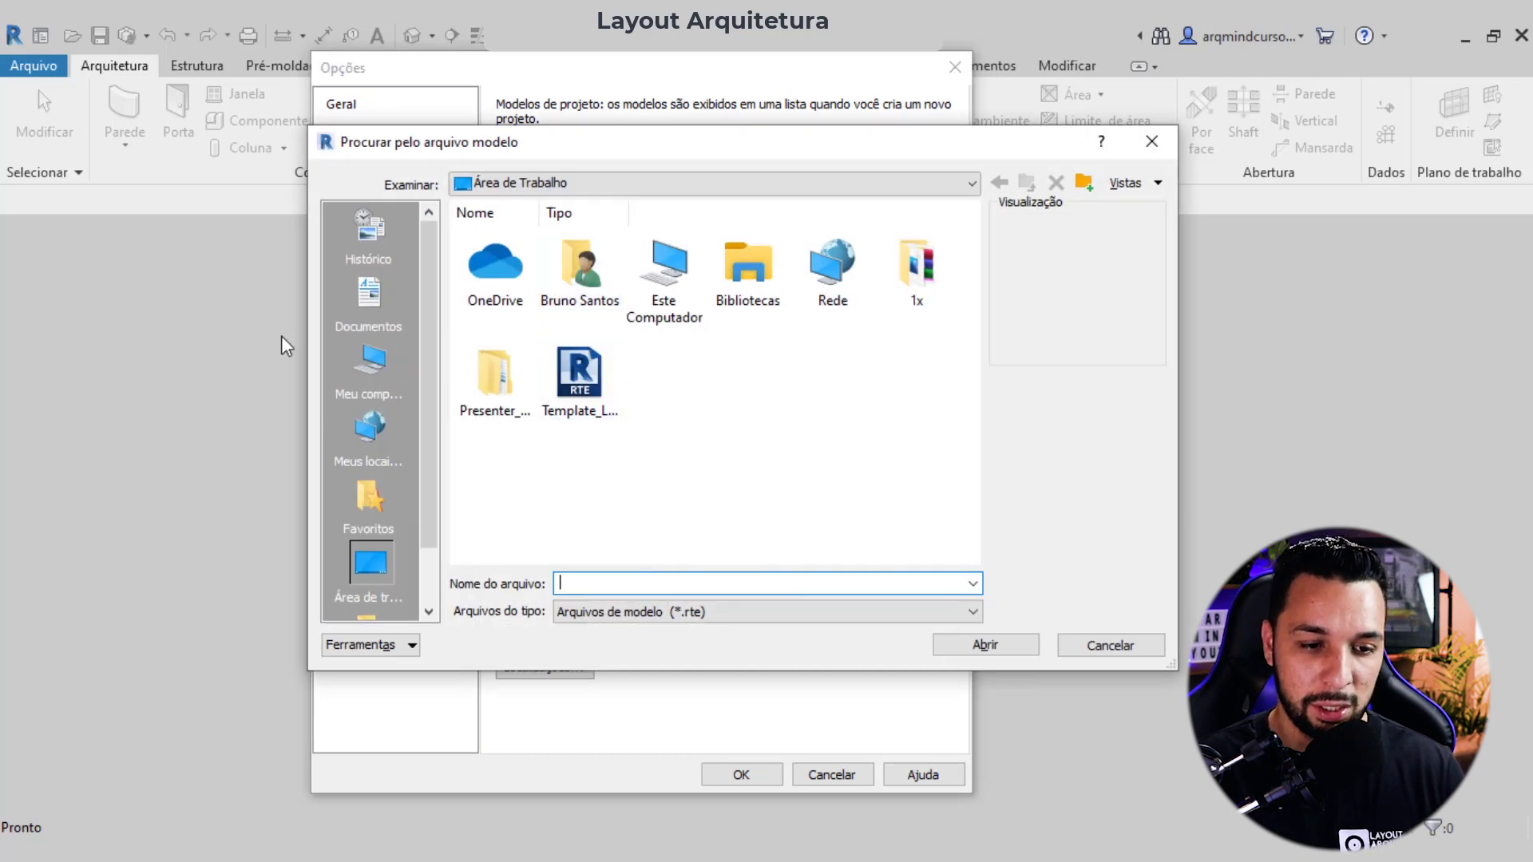
# Step: Add Template_Layout-Arquitetura.rte to the project templates and move it up two places
pyautogui.scroll(-1, 383, 451)
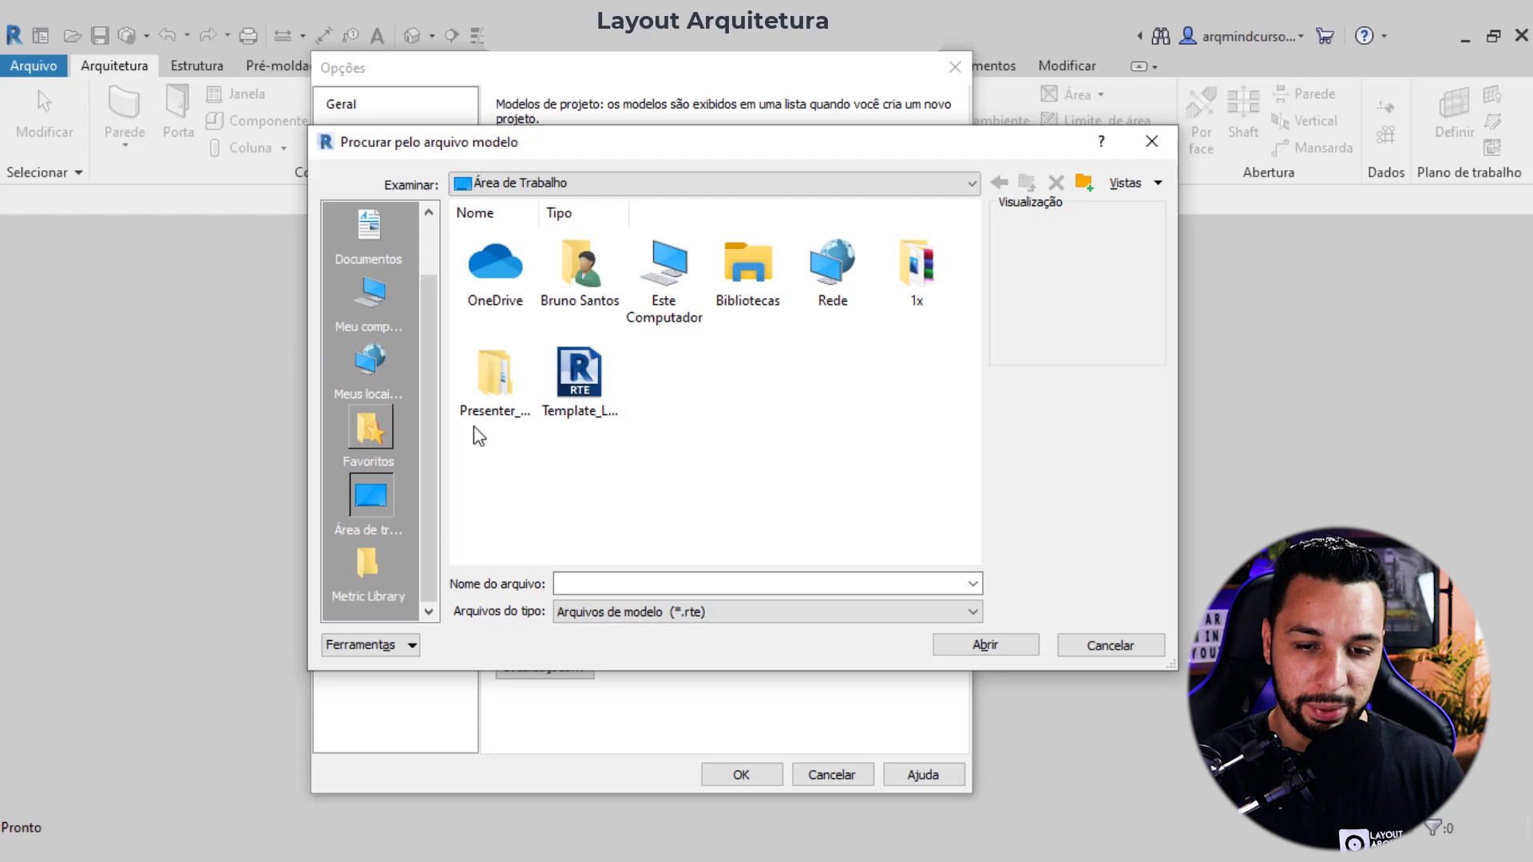
pyautogui.click(591, 415)
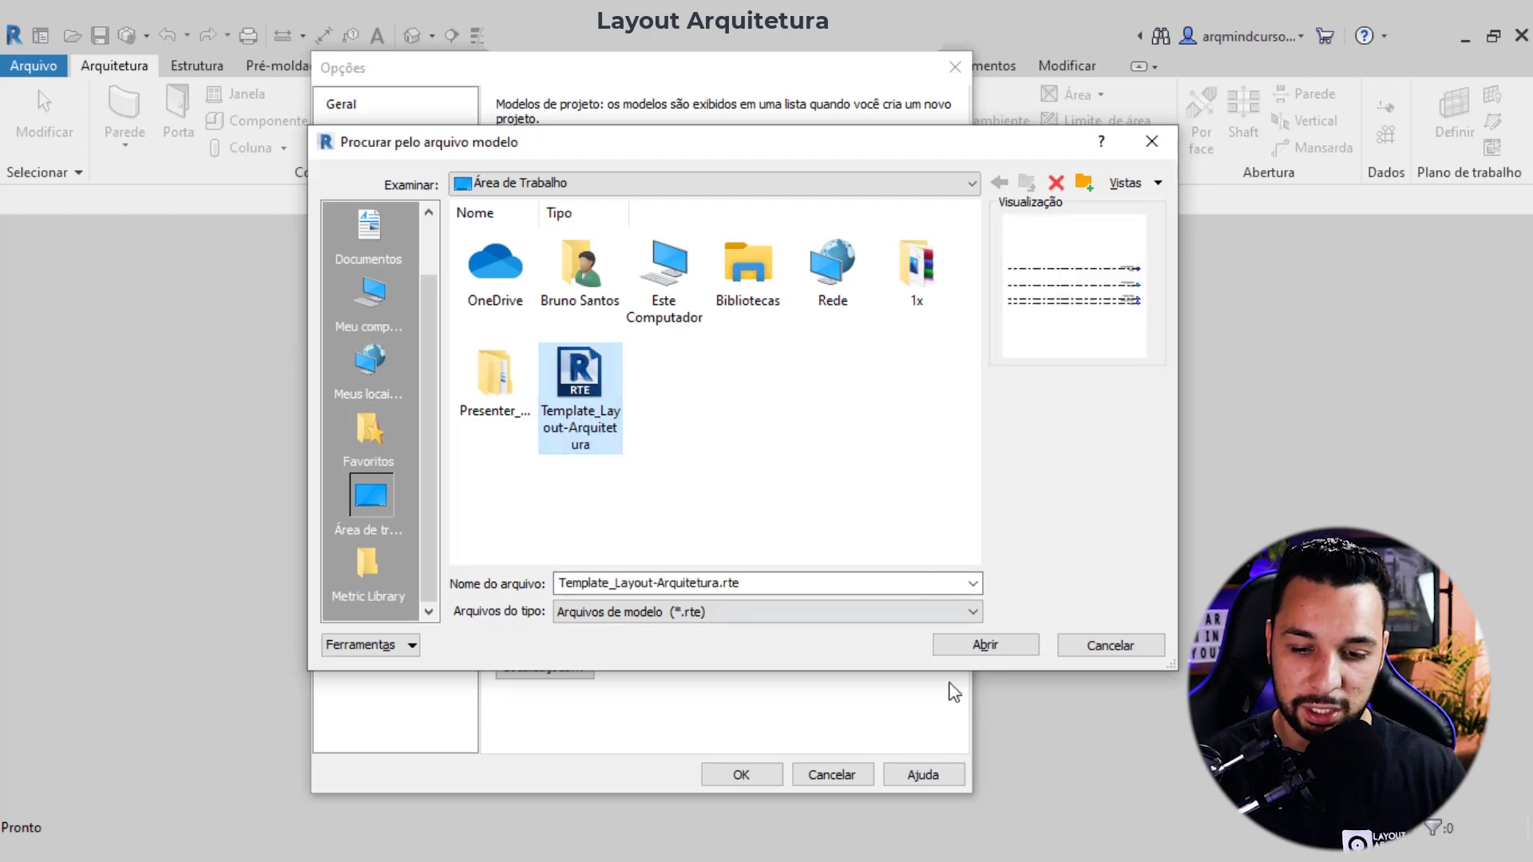
pyautogui.click(964, 648)
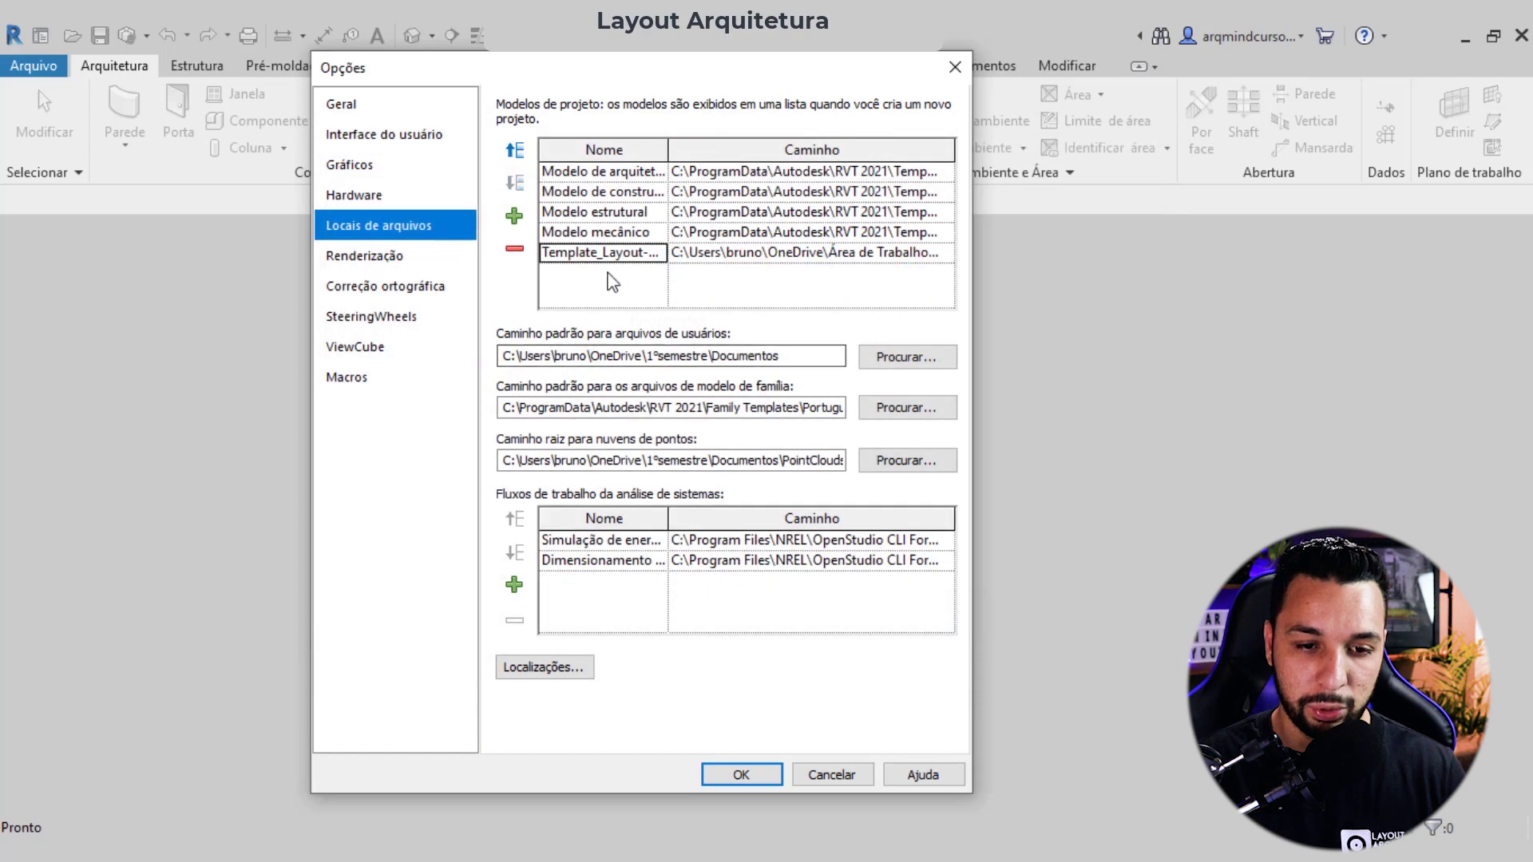
pyautogui.click(515, 149)
pyautogui.click(515, 149)
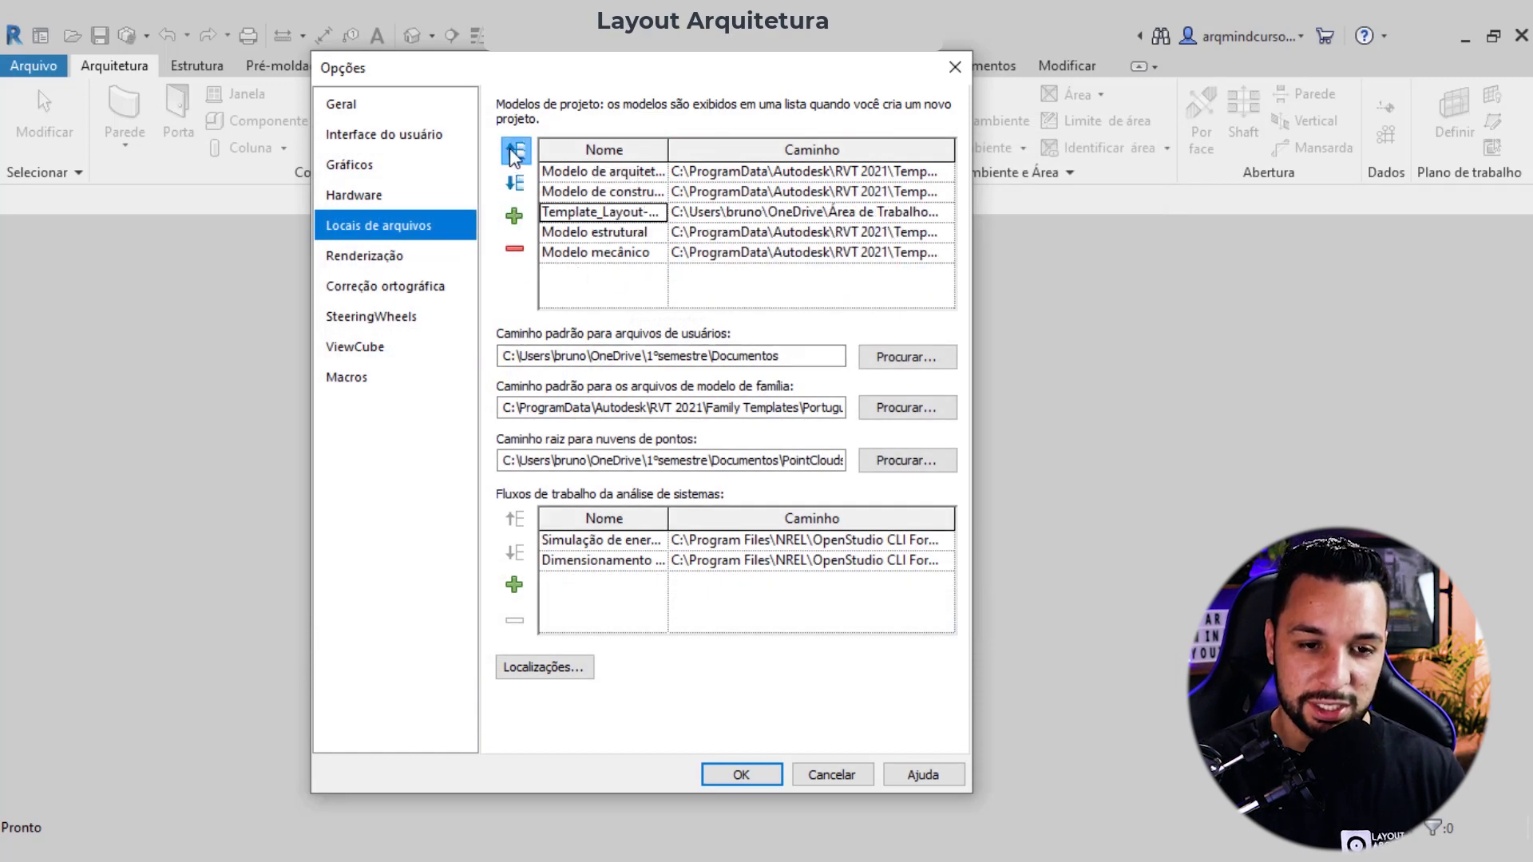
pyautogui.click(515, 152)
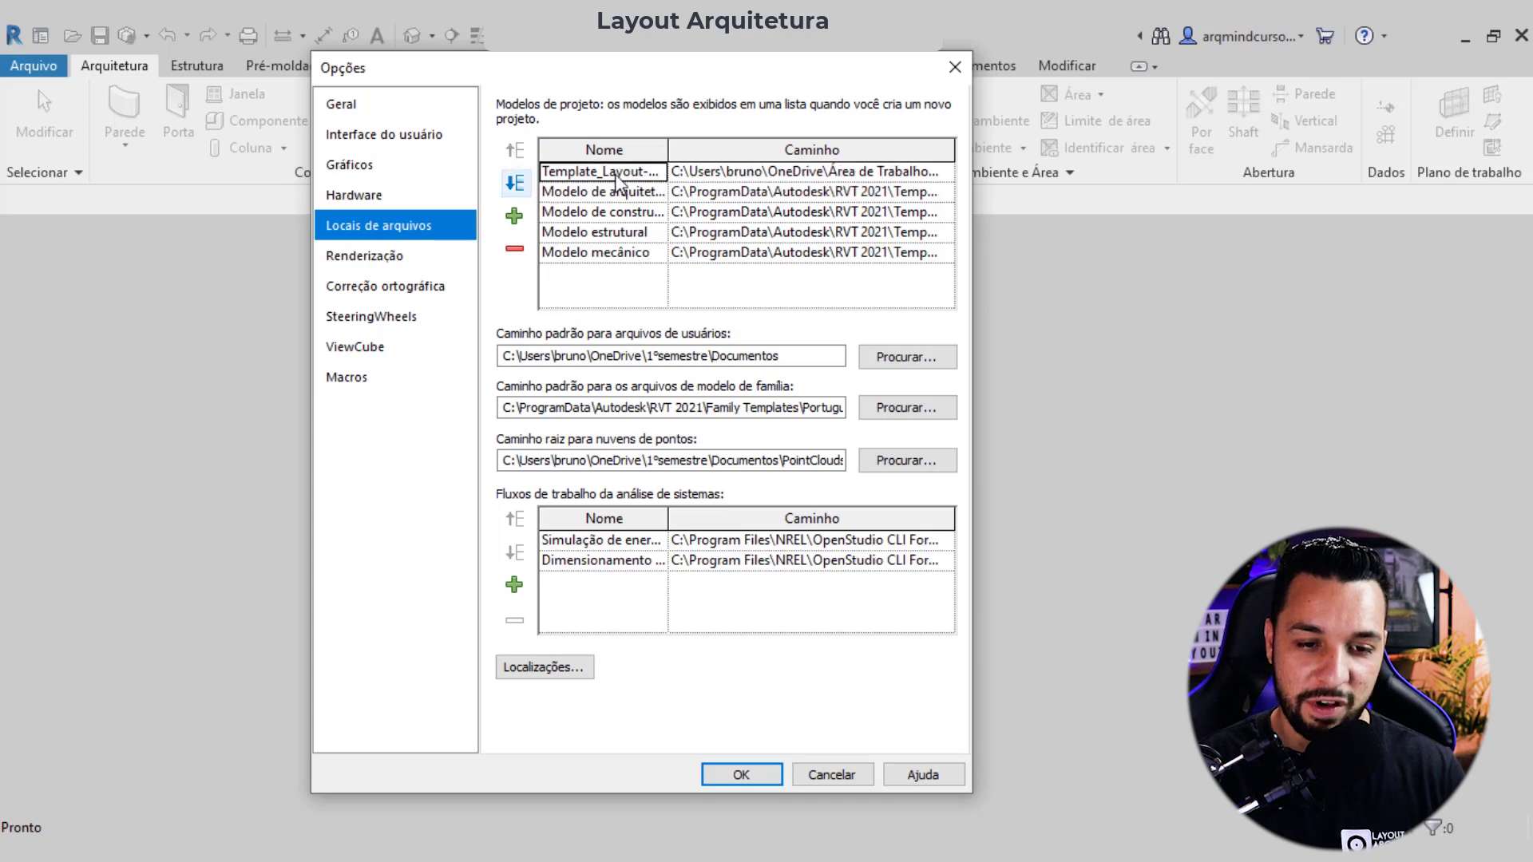
# Step: Save the options and create a new Projeto from the Template_Layout-Arquitetura template
pyautogui.click(739, 774)
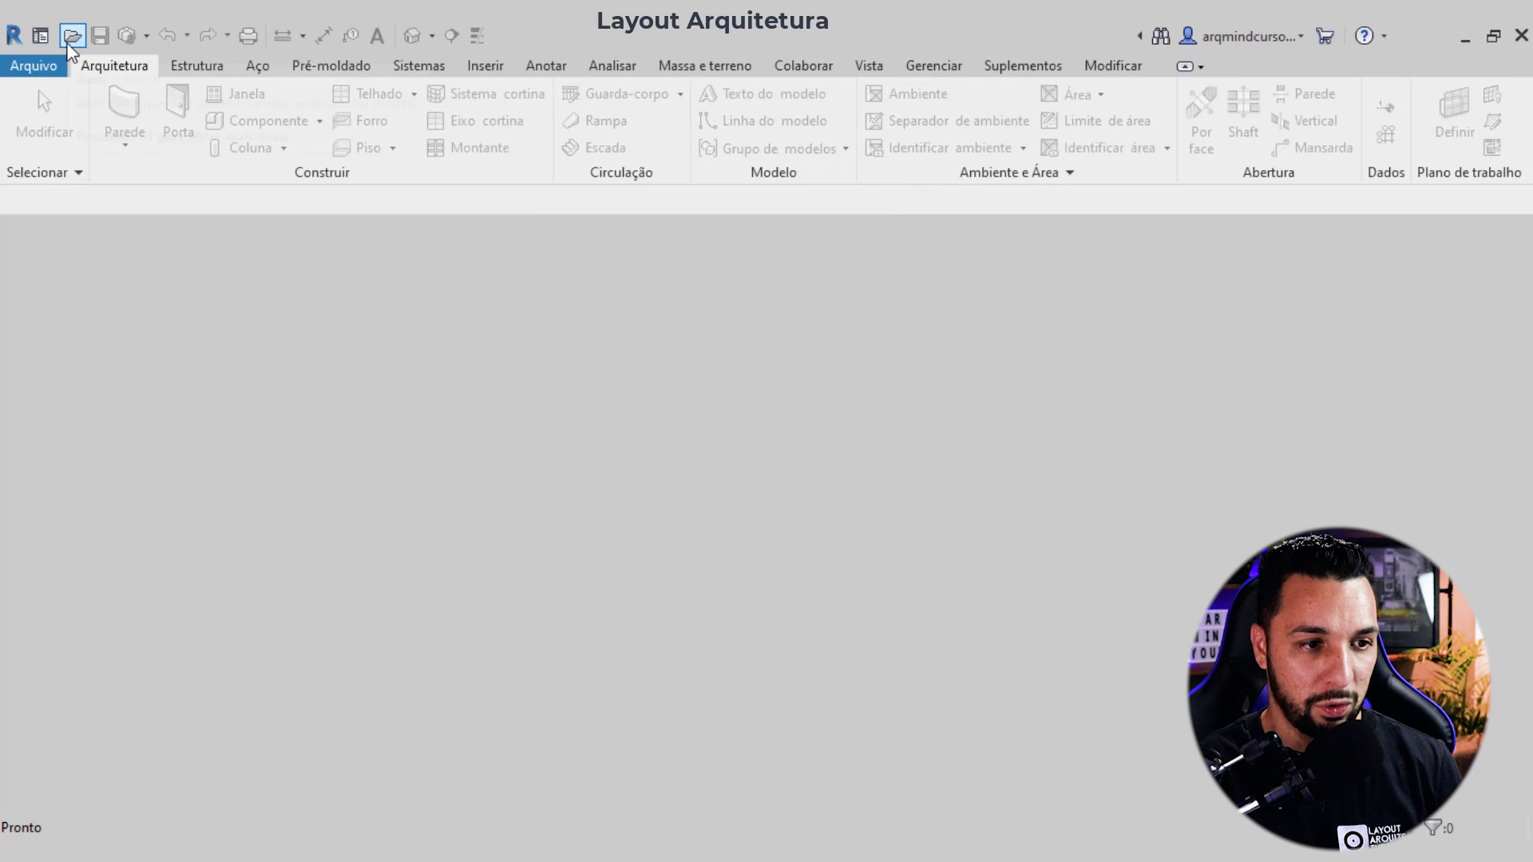
pyautogui.click(40, 36)
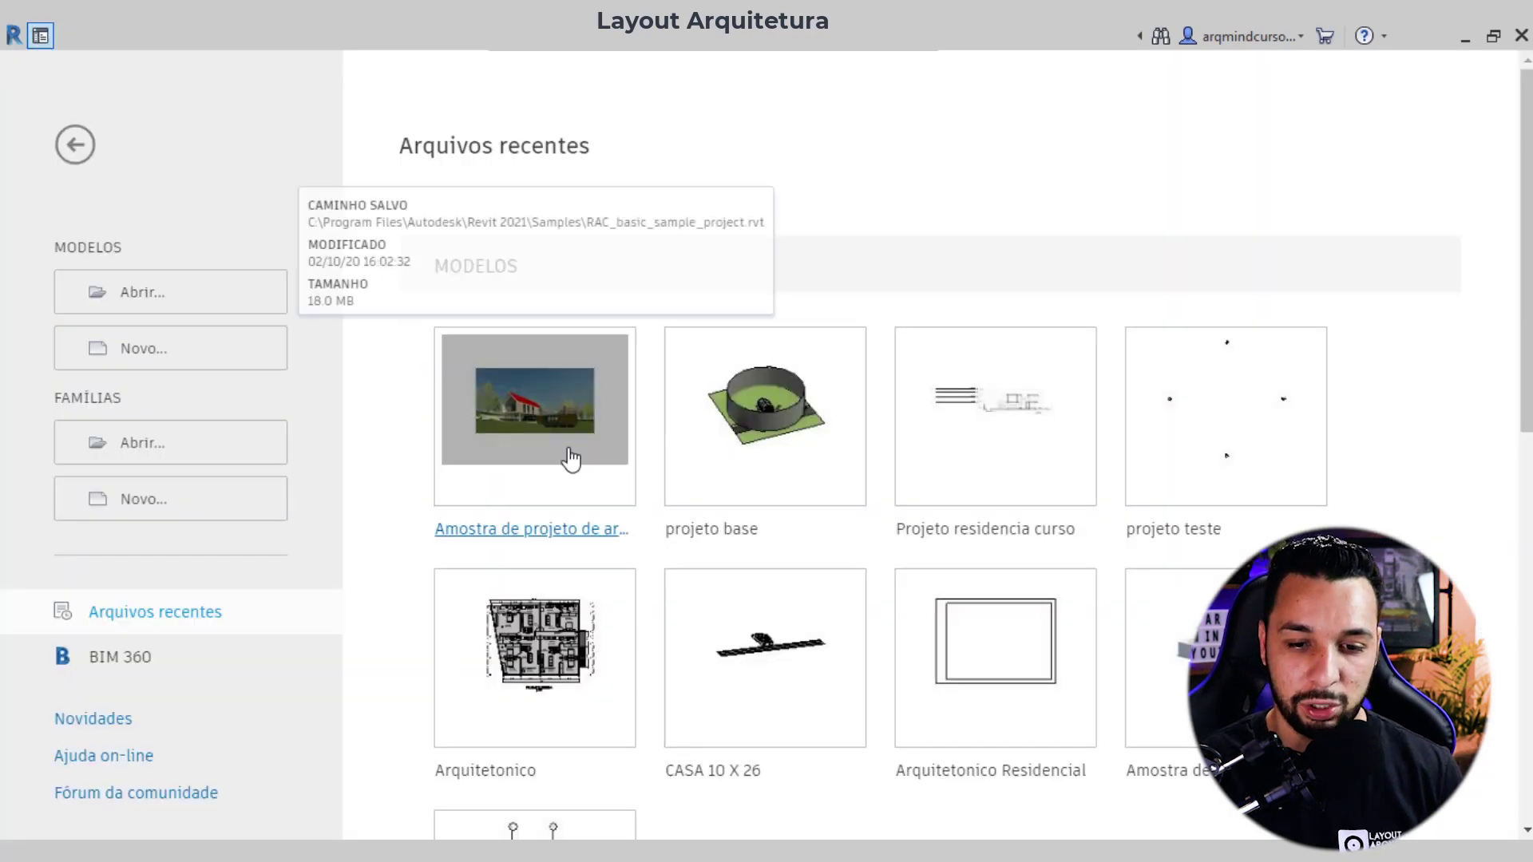
pyautogui.click(160, 348)
pyautogui.click(808, 364)
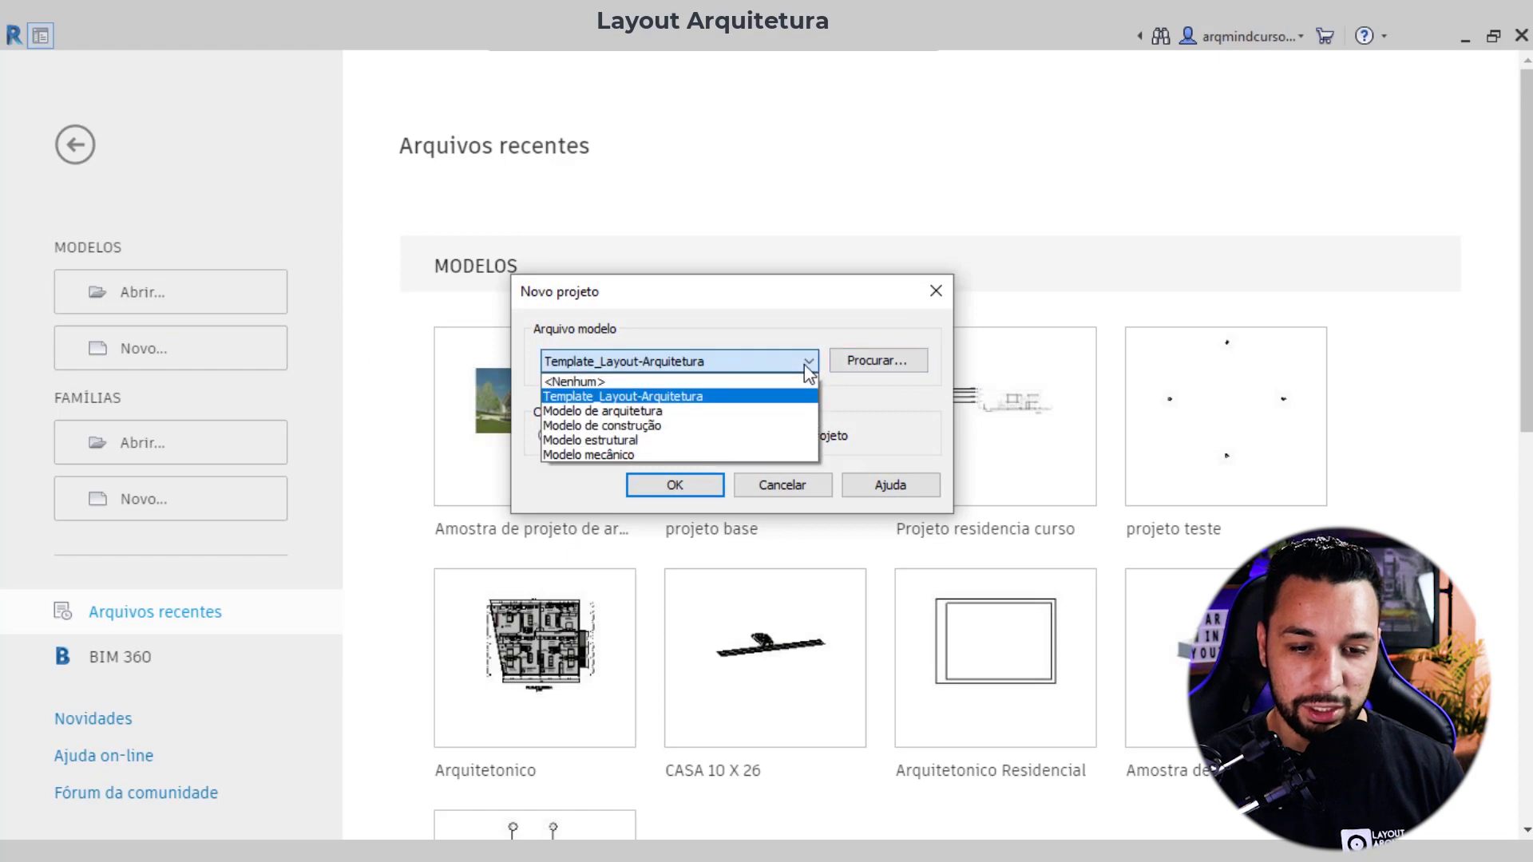
pyautogui.click(607, 396)
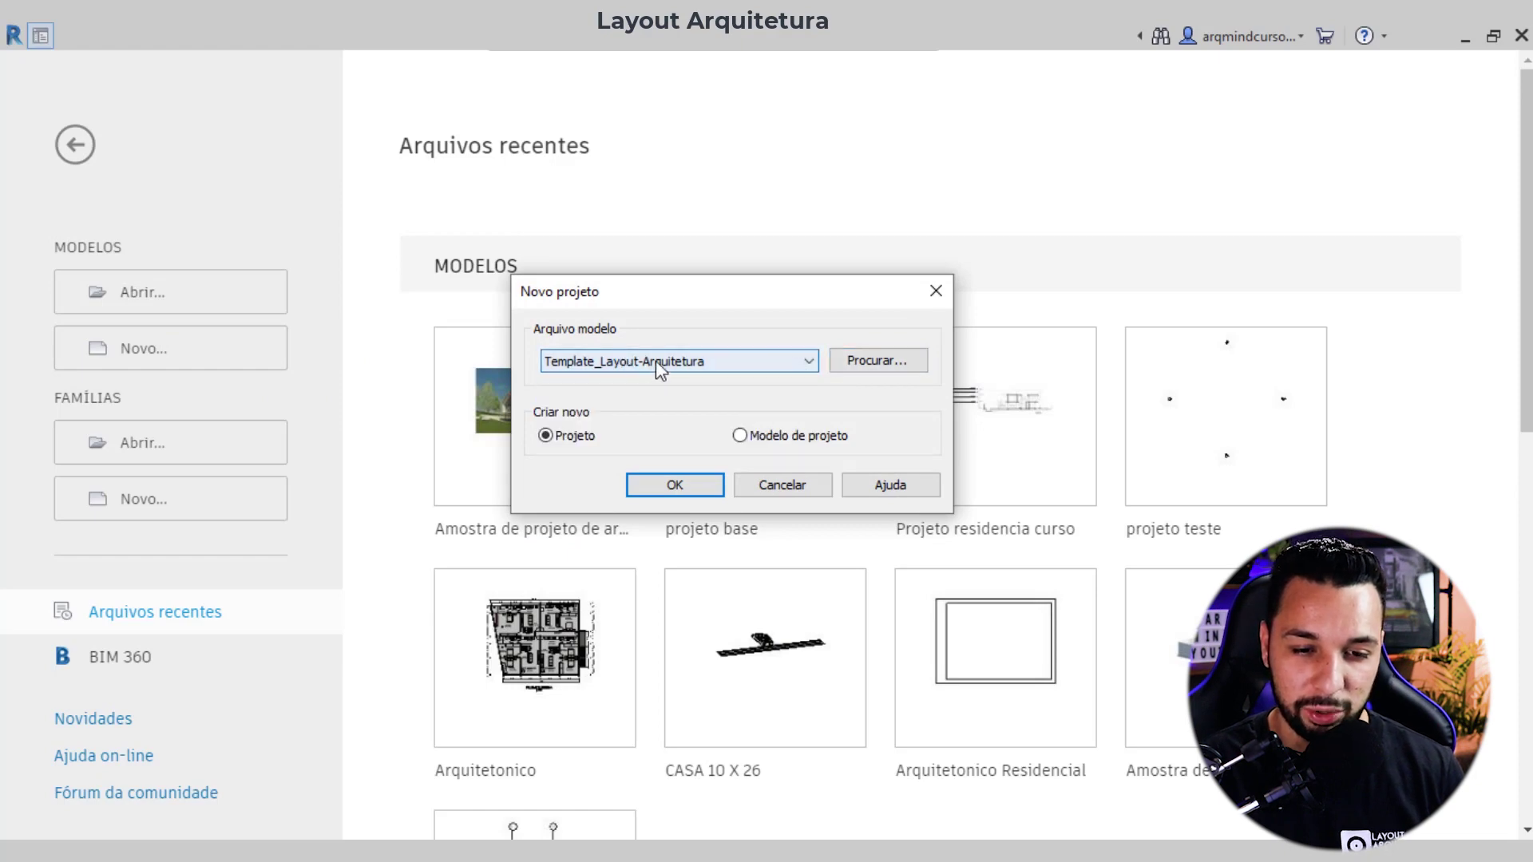
pyautogui.click(581, 438)
pyautogui.click(636, 361)
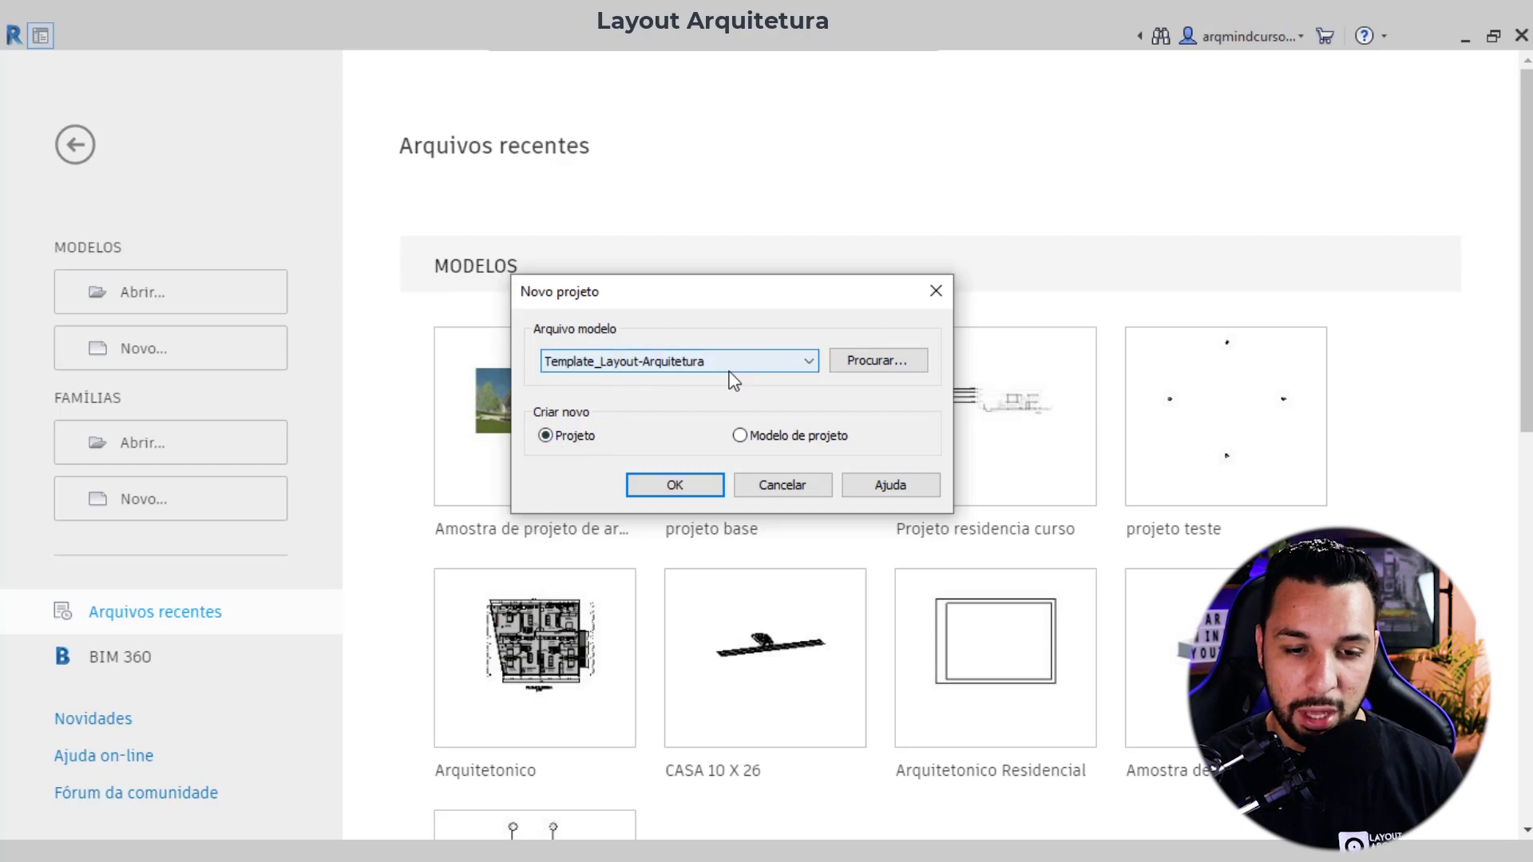
pyautogui.click(677, 486)
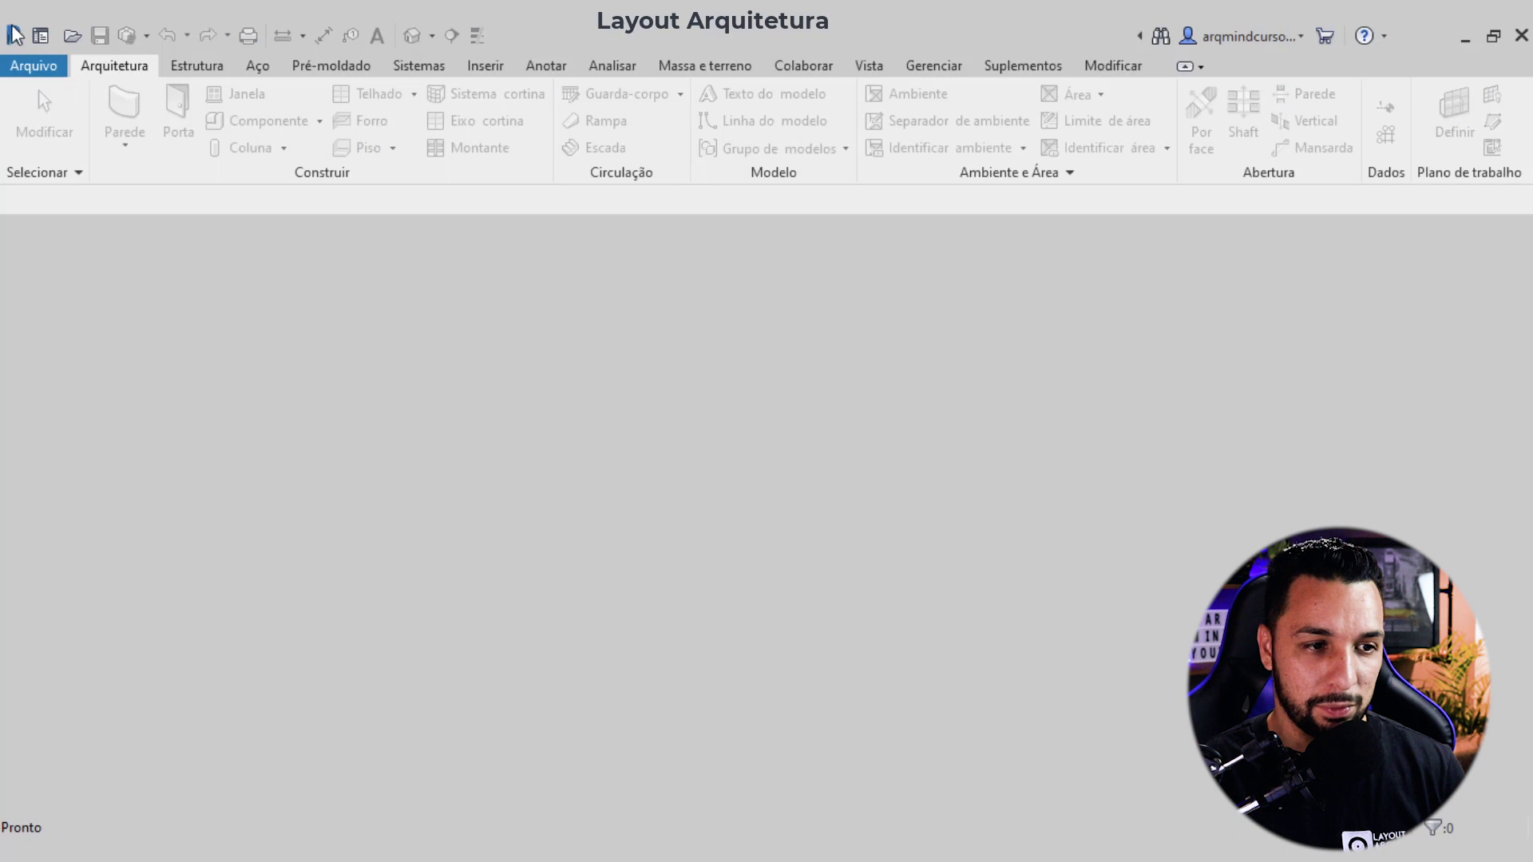
pyautogui.click(36, 66)
pyautogui.click(317, 588)
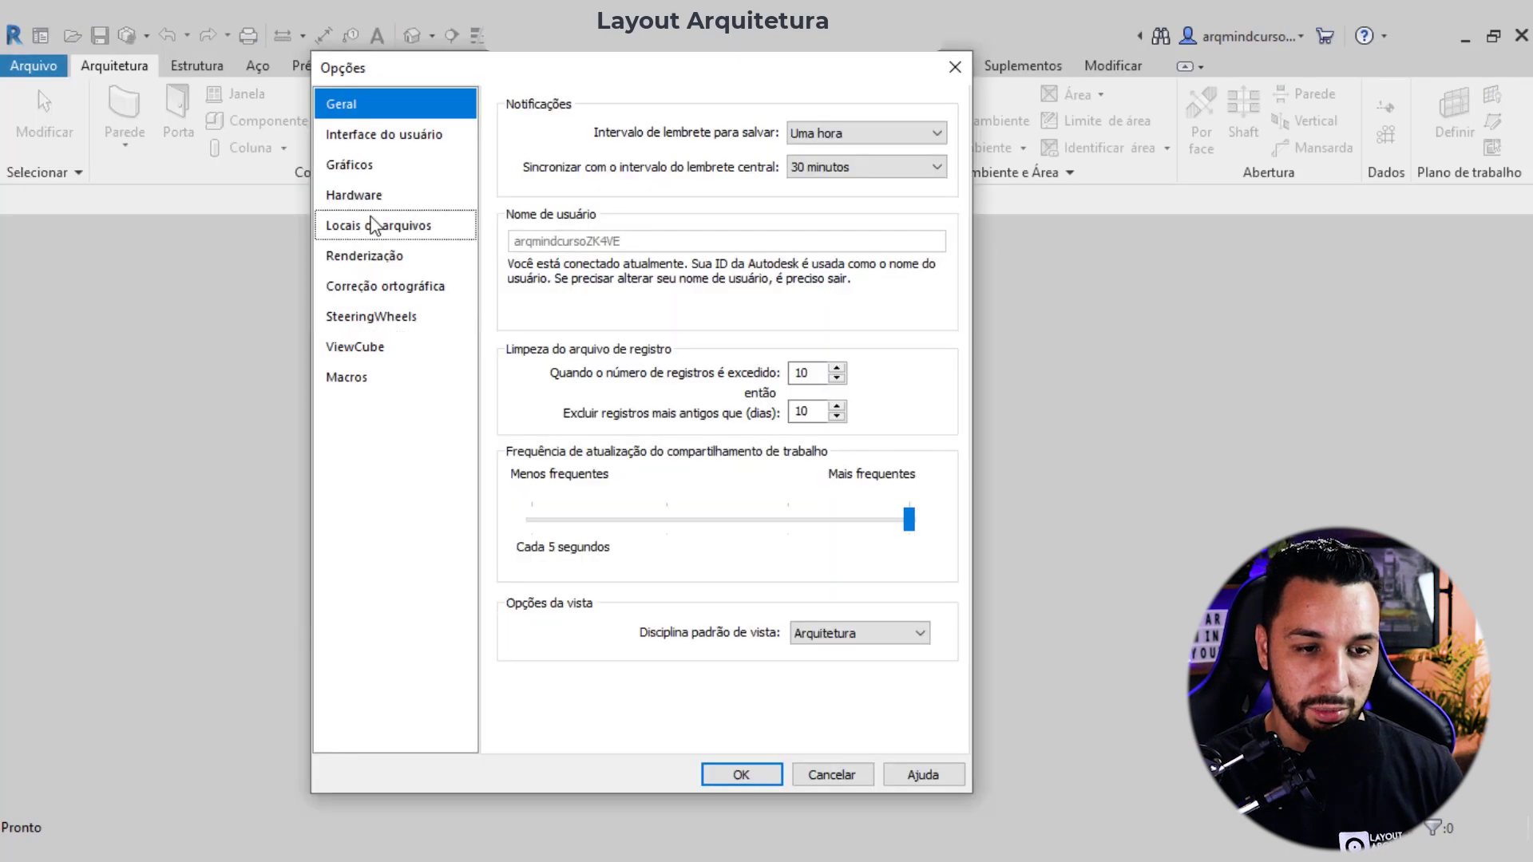
pyautogui.click(390, 268)
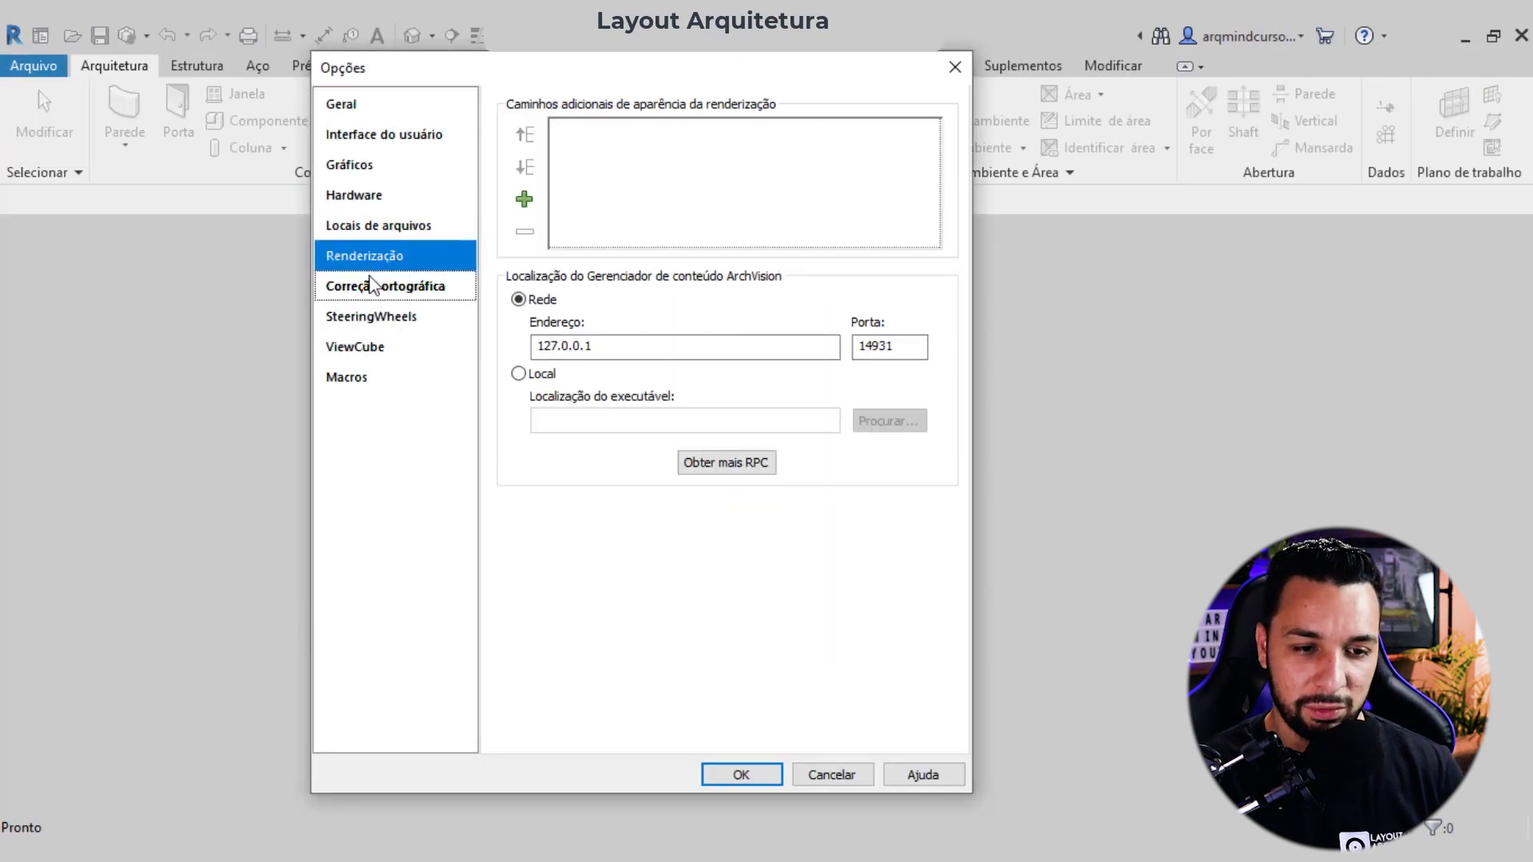
pyautogui.click(372, 285)
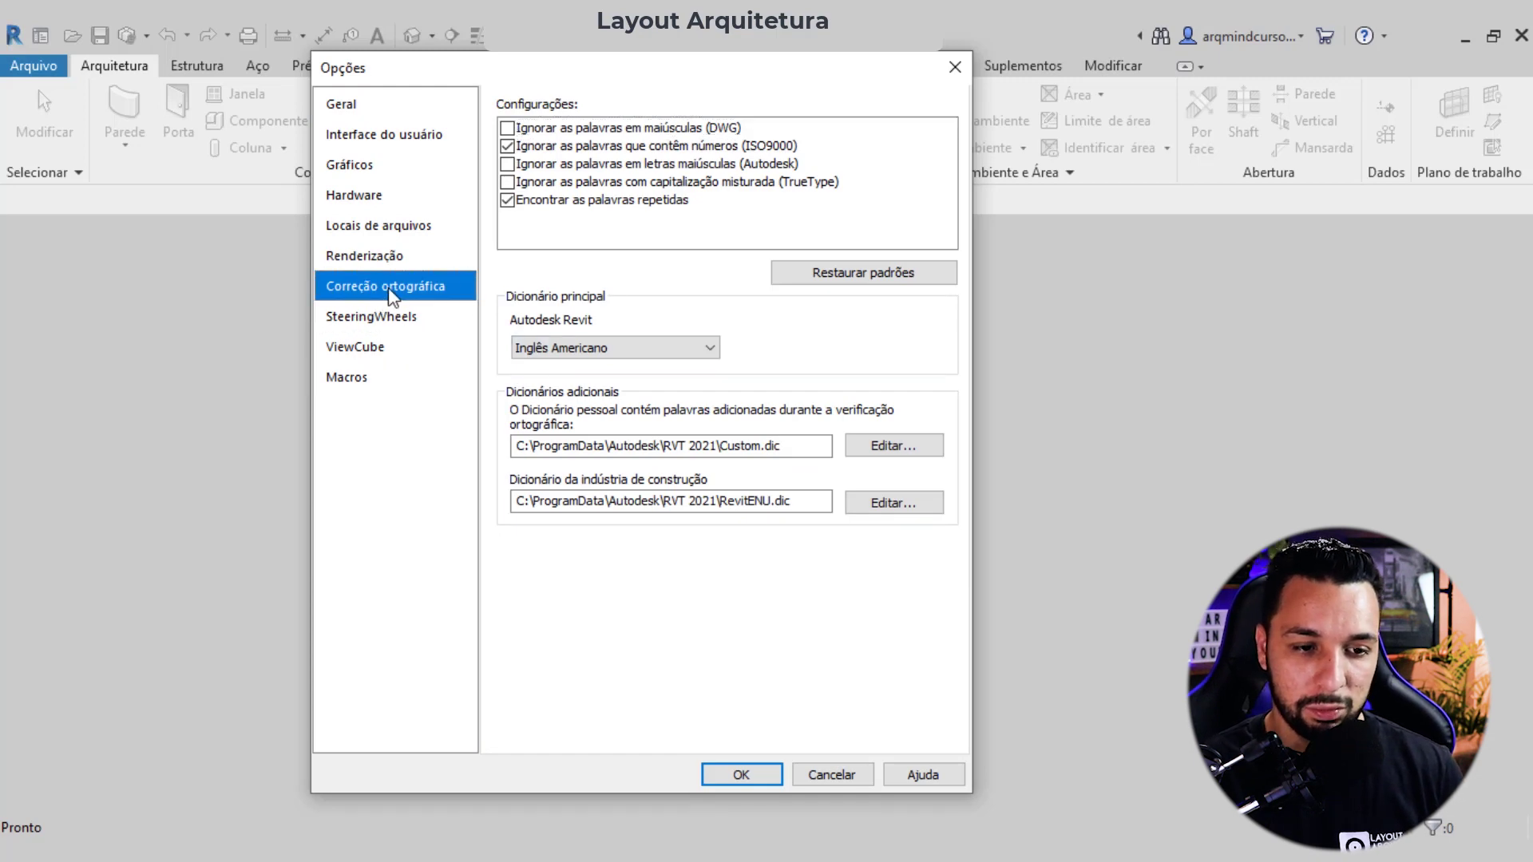
pyautogui.click(360, 106)
pyautogui.moveTo(397, 67); pyautogui.dragTo(388, 67)
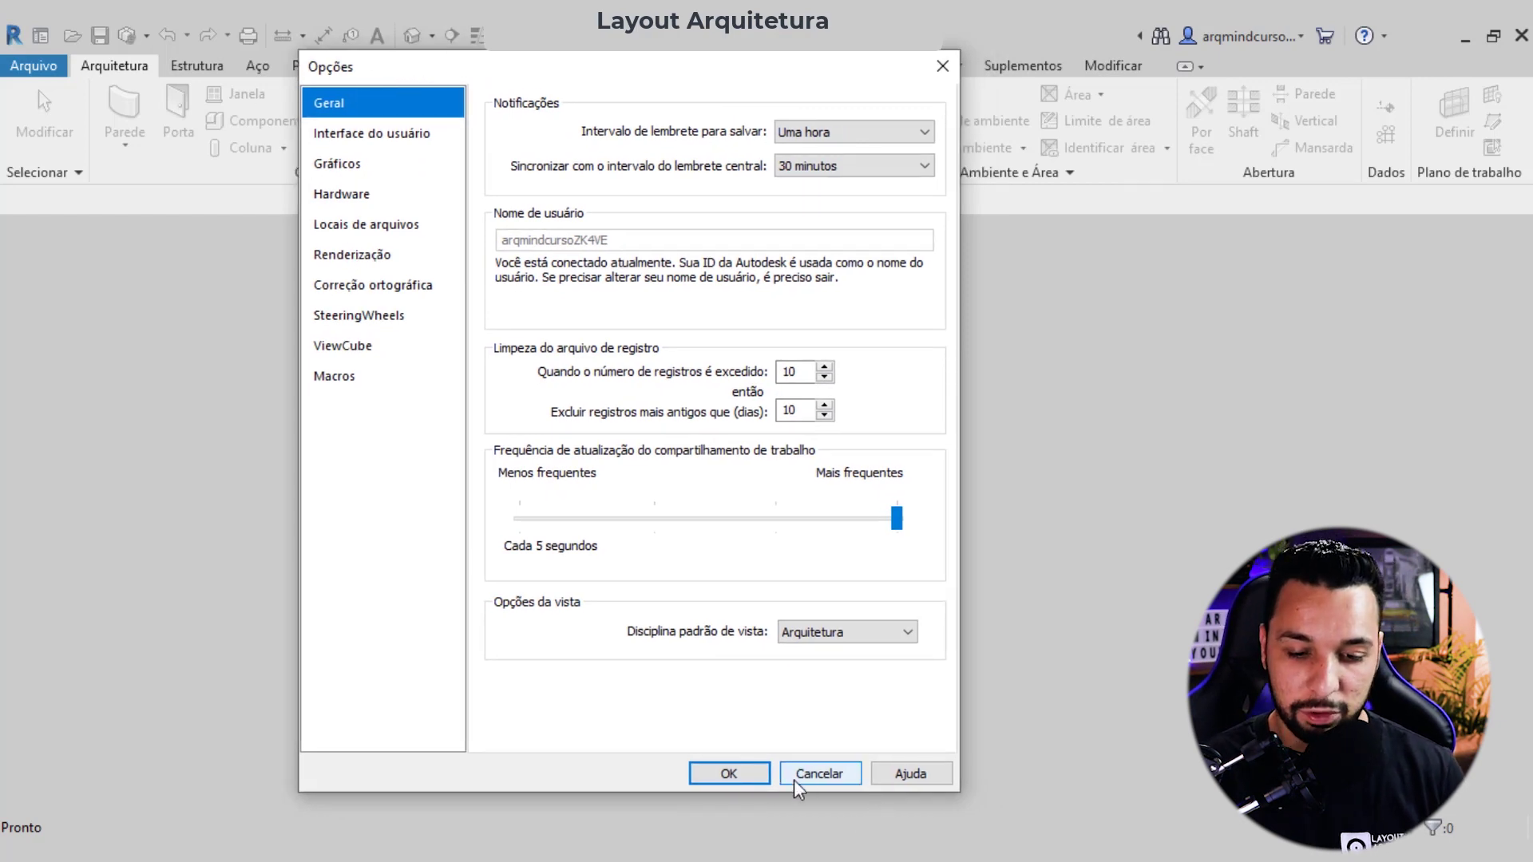
pyautogui.click(797, 779)
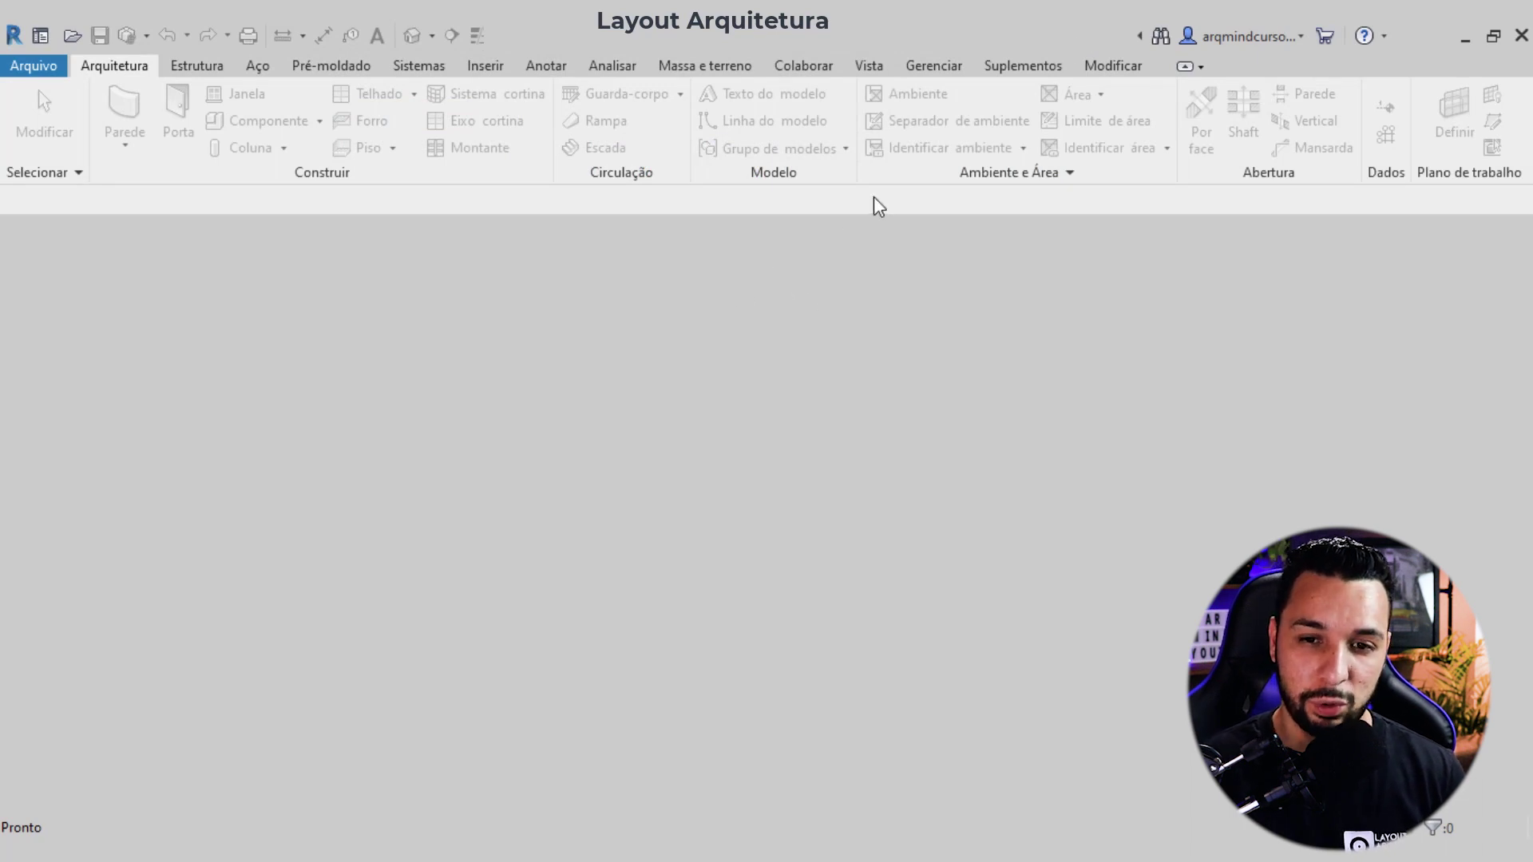
# Step: Open the Keyboard Shortcuts (Atalhos de teclado) dialog from Vista > Interface do usuário
pyautogui.click(870, 67)
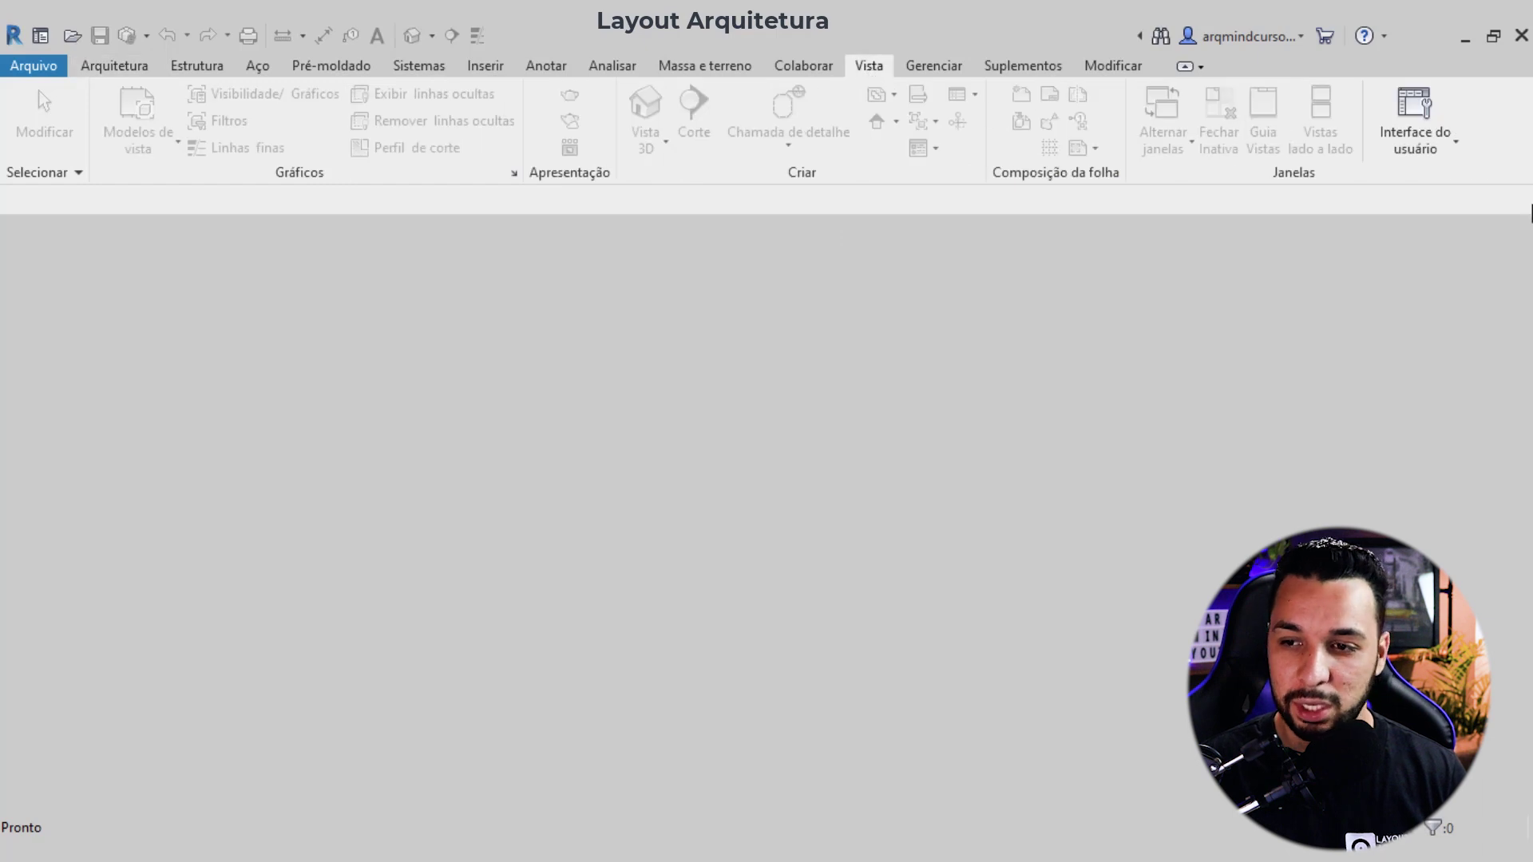
pyautogui.click(1432, 144)
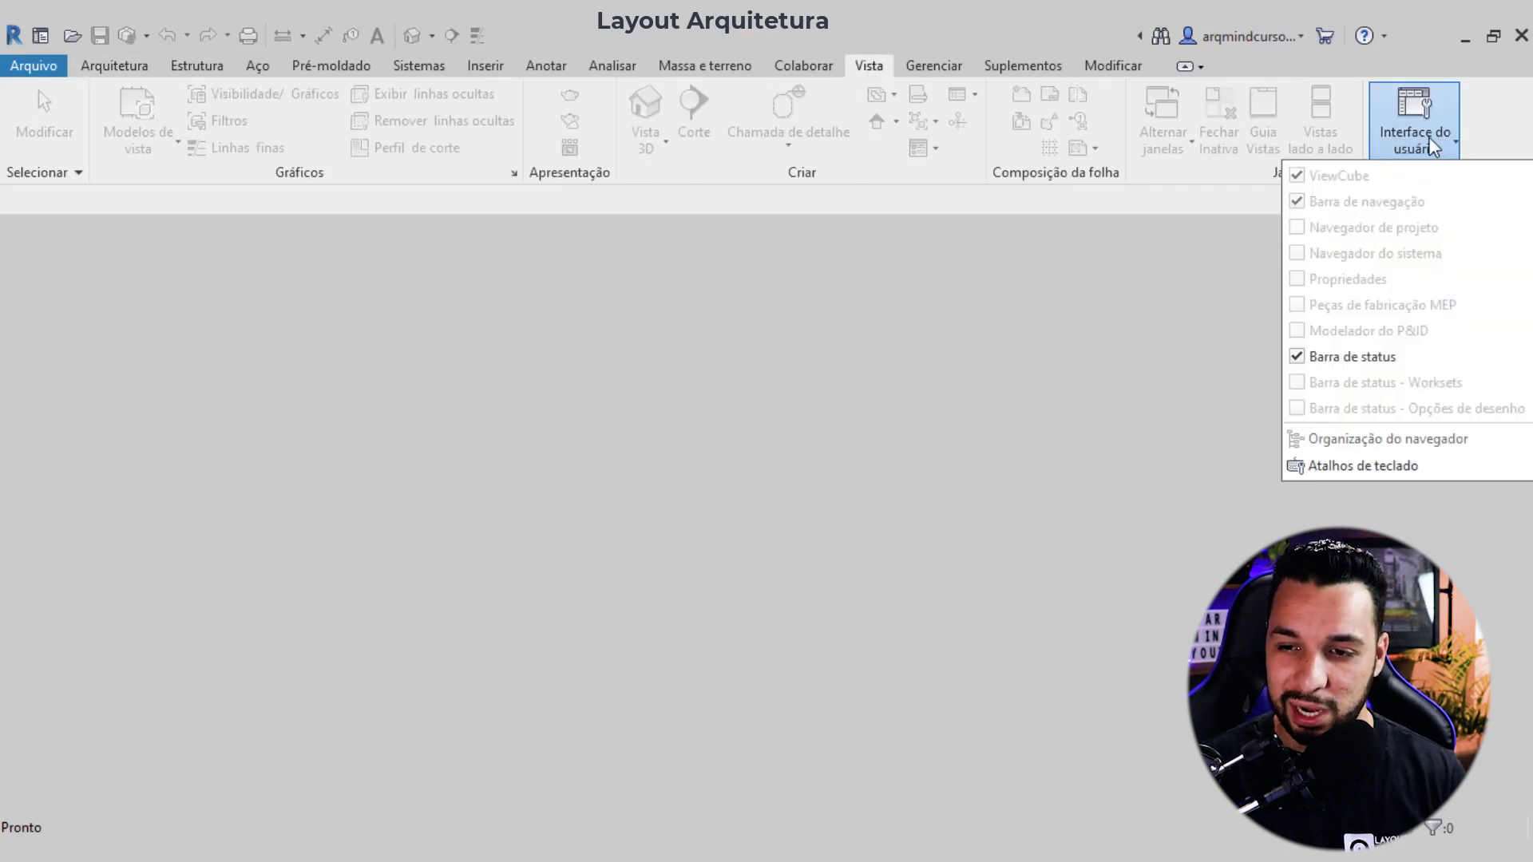
pyautogui.click(1369, 466)
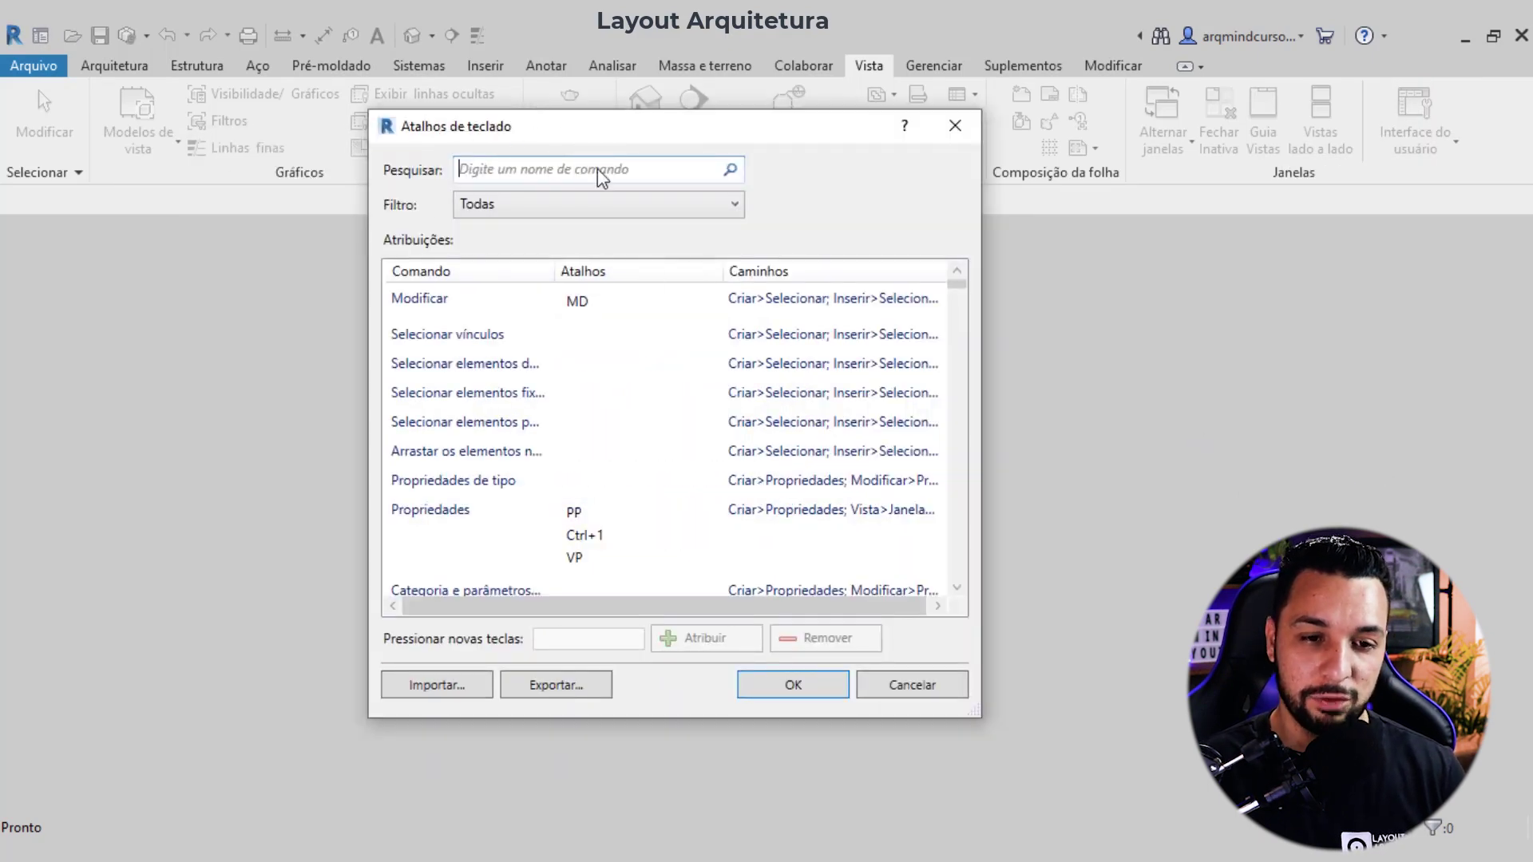
# Step: Browse the shortcuts list, then search 'pare' to find Parede with shortcut WA
pyautogui.scroll(-1, 591, 351)
pyautogui.scroll(-1, 610, 375)
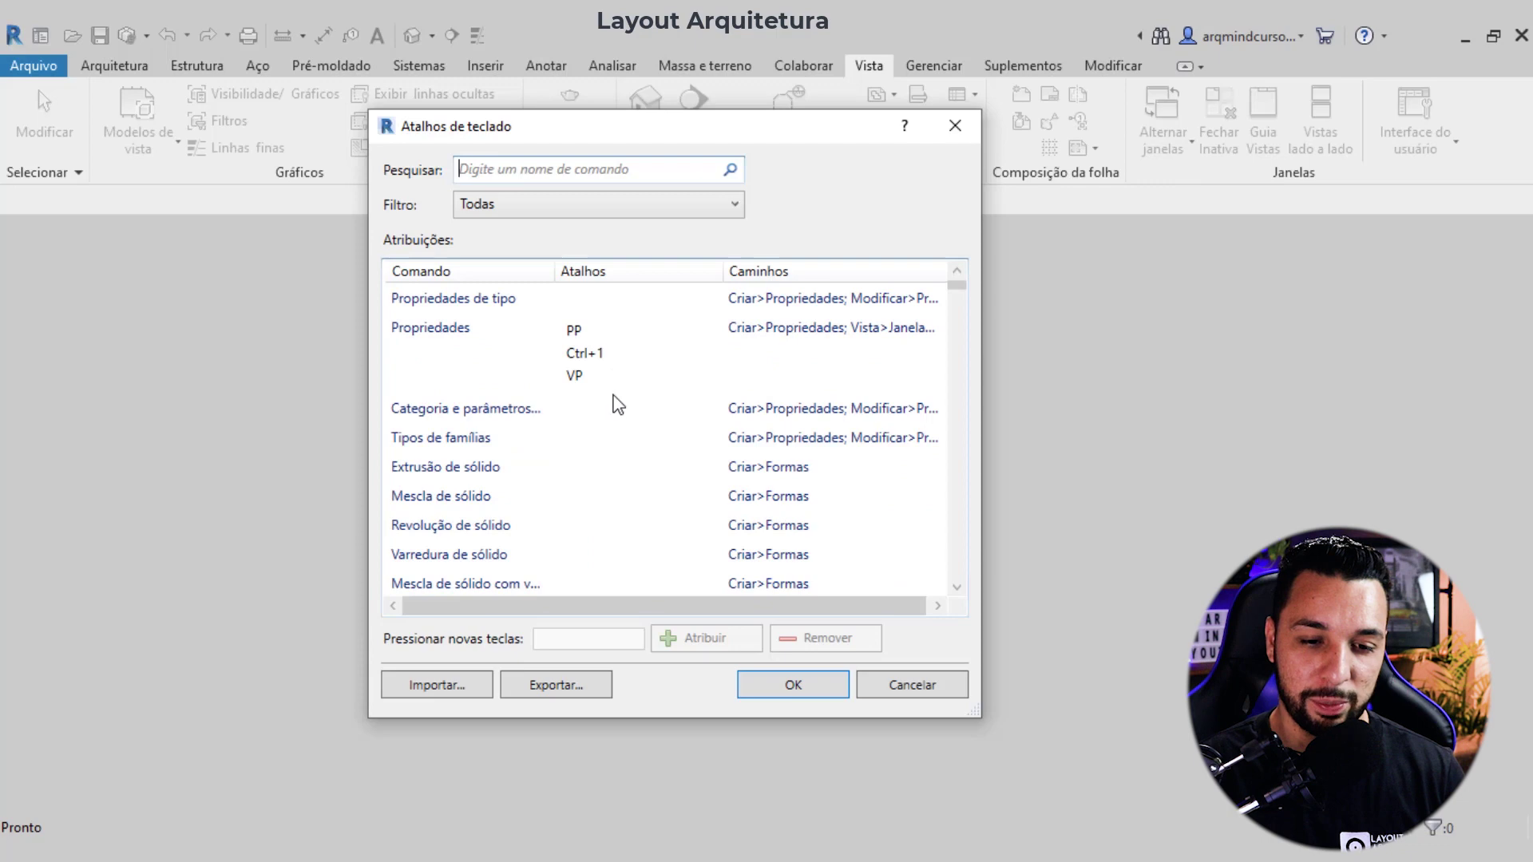
pyautogui.scroll(-5, 614, 402)
pyautogui.scroll(-2, 591, 428)
pyautogui.scroll(-4, 551, 411)
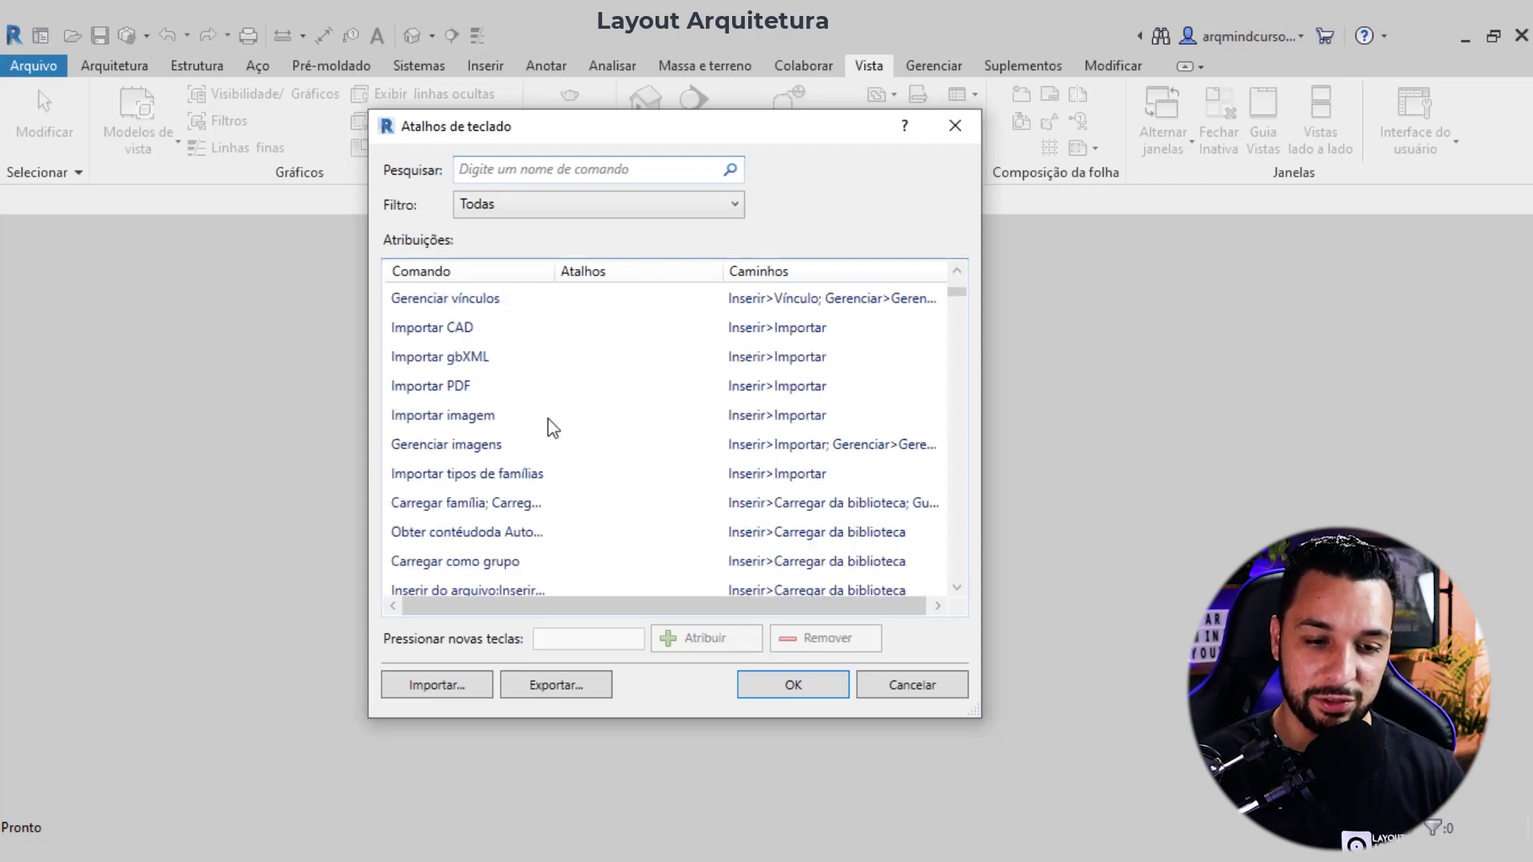
pyautogui.scroll(-3, 563, 455)
pyautogui.scroll(-2, 563, 424)
pyautogui.scroll(2, 571, 423)
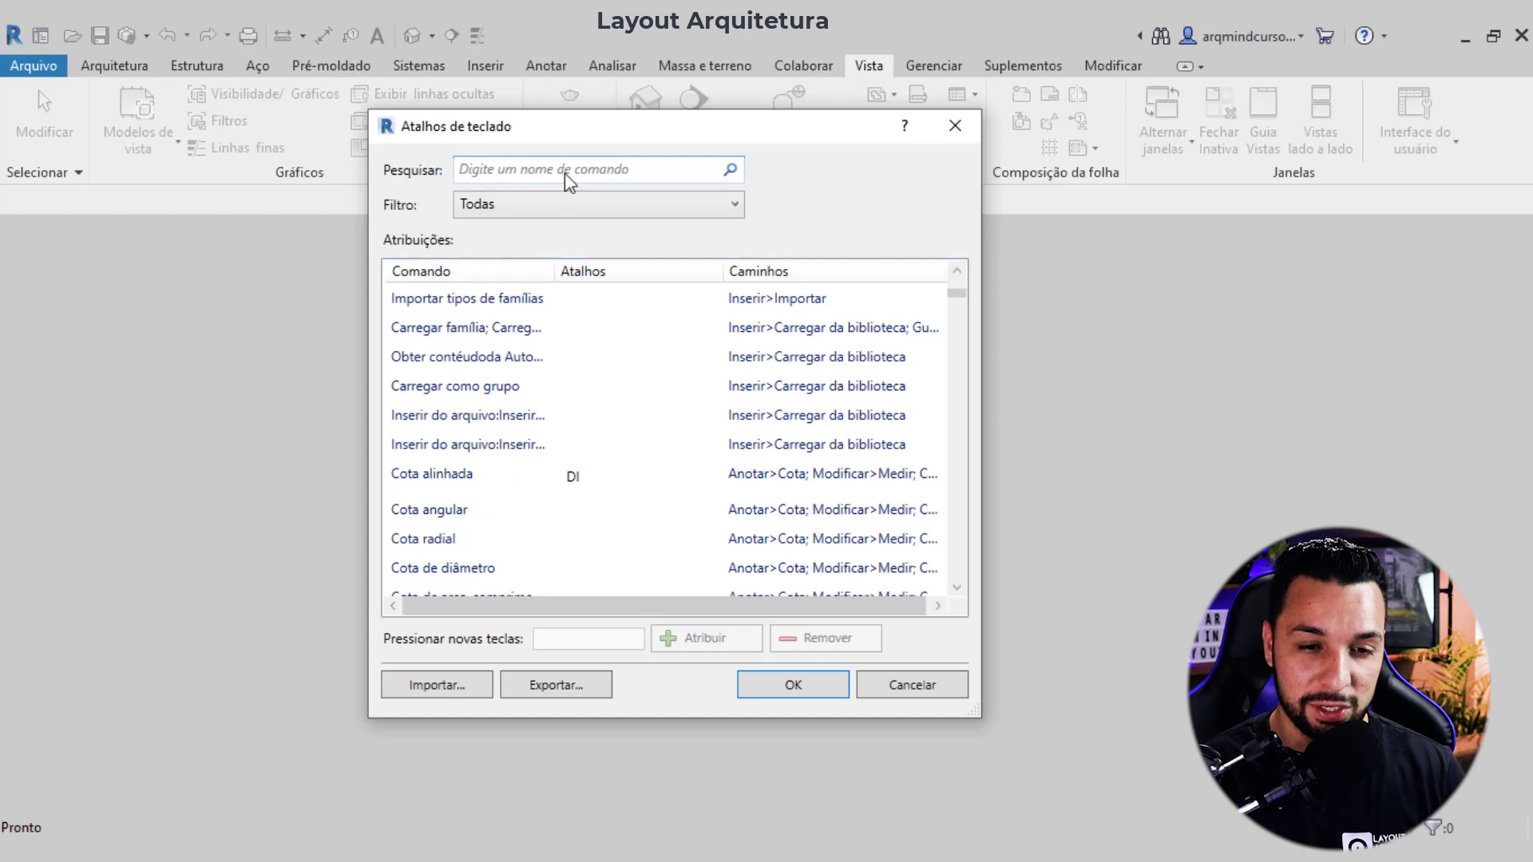
pyautogui.write('parede')
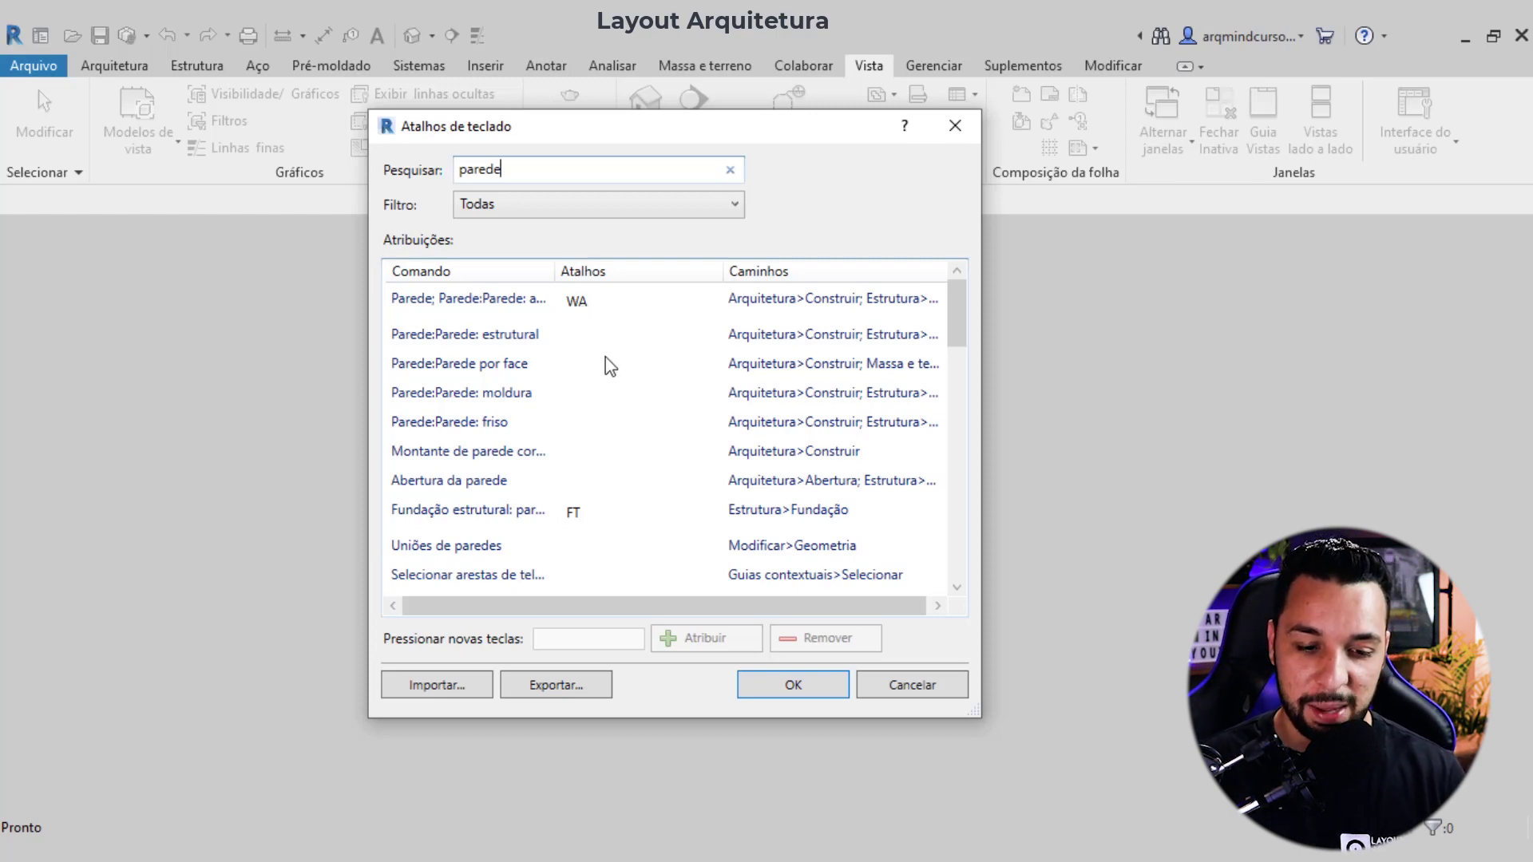
pyautogui.click(567, 687)
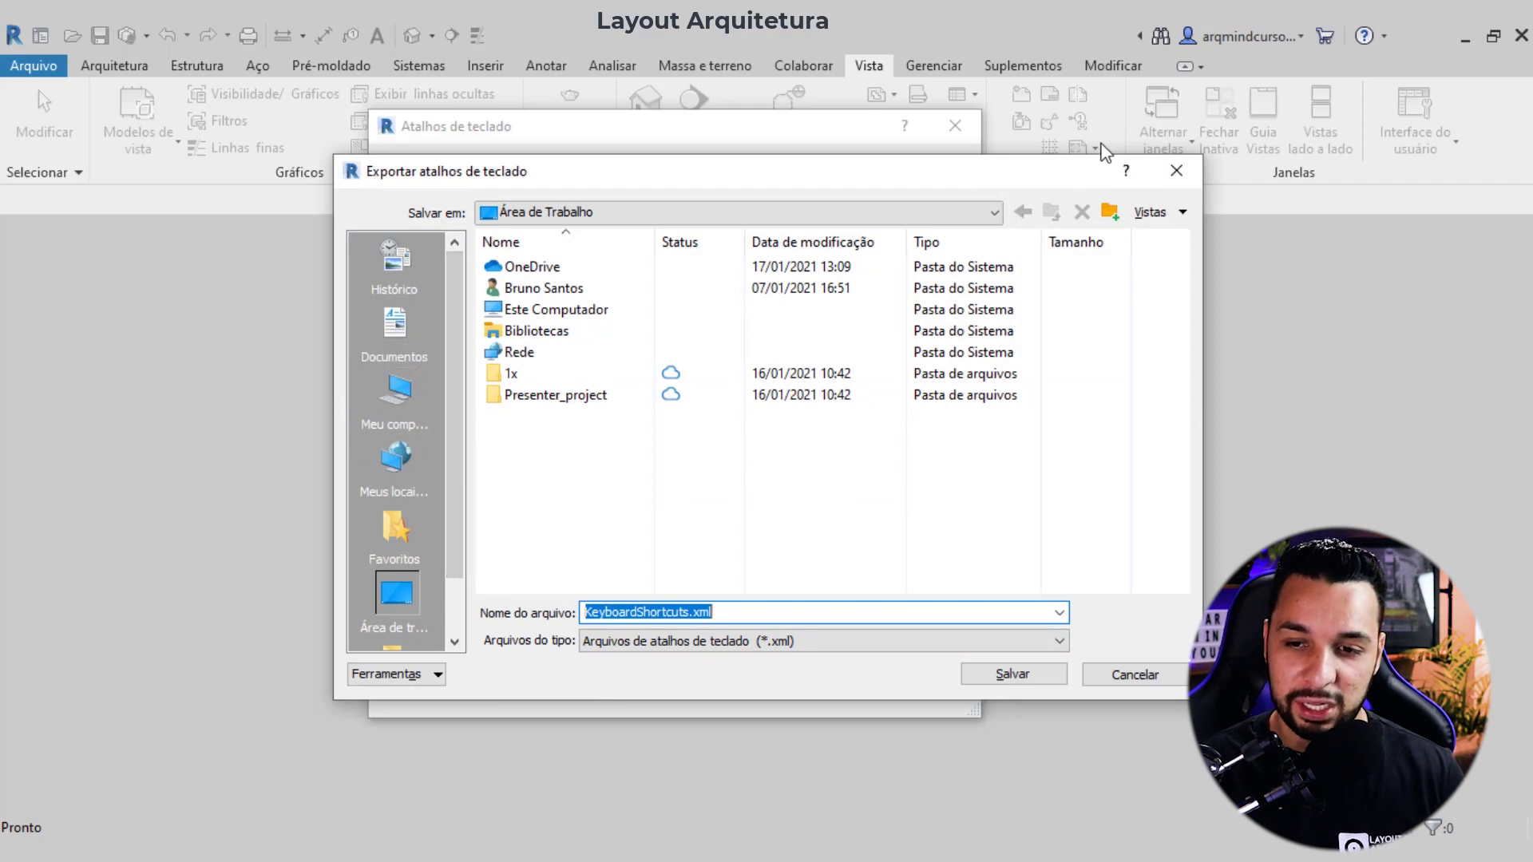
pyautogui.click(1178, 172)
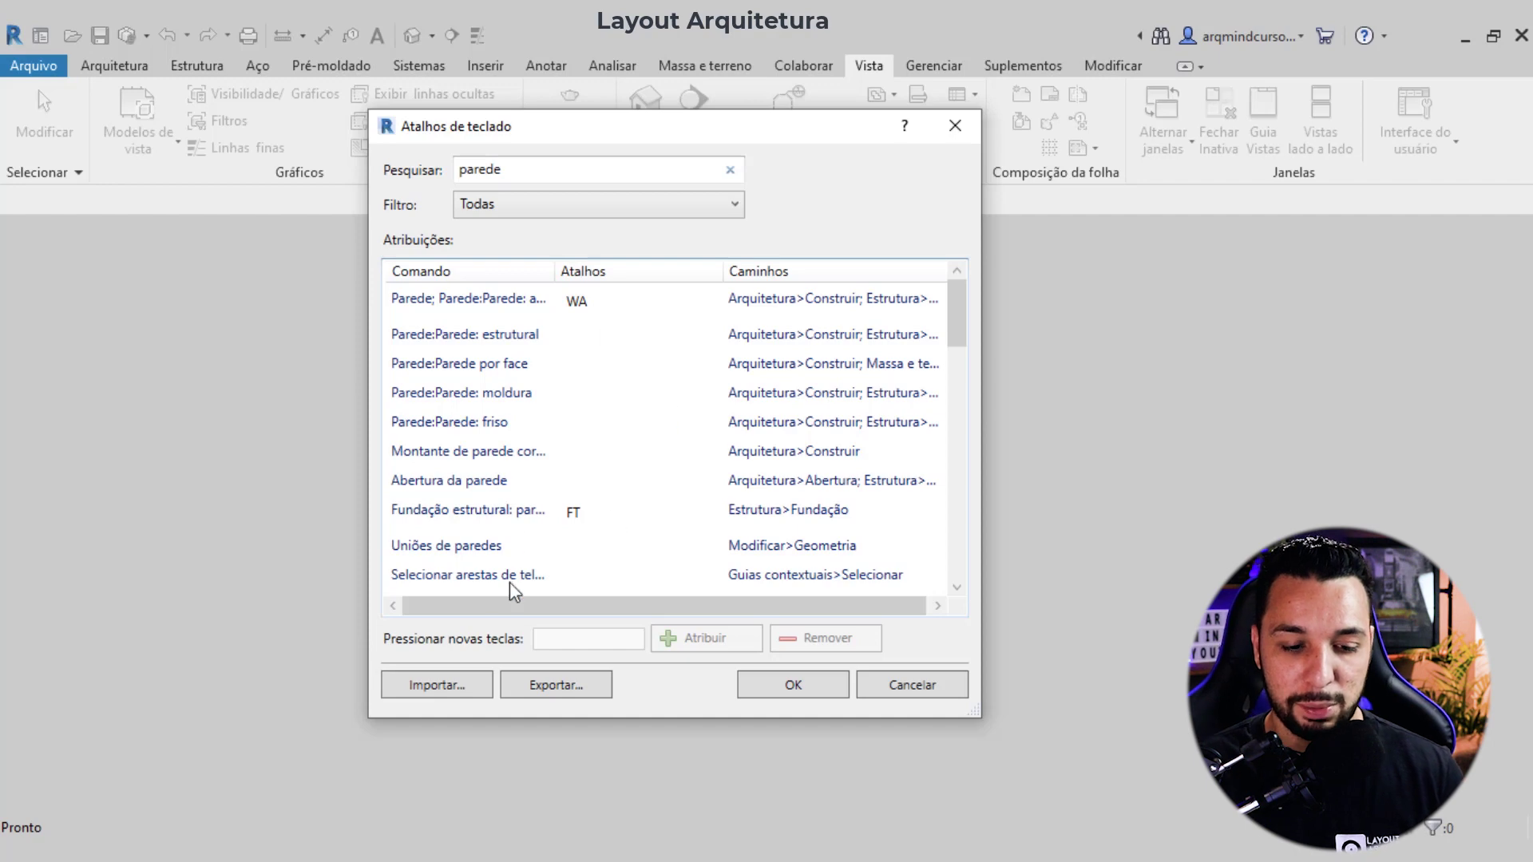
pyautogui.click(437, 687)
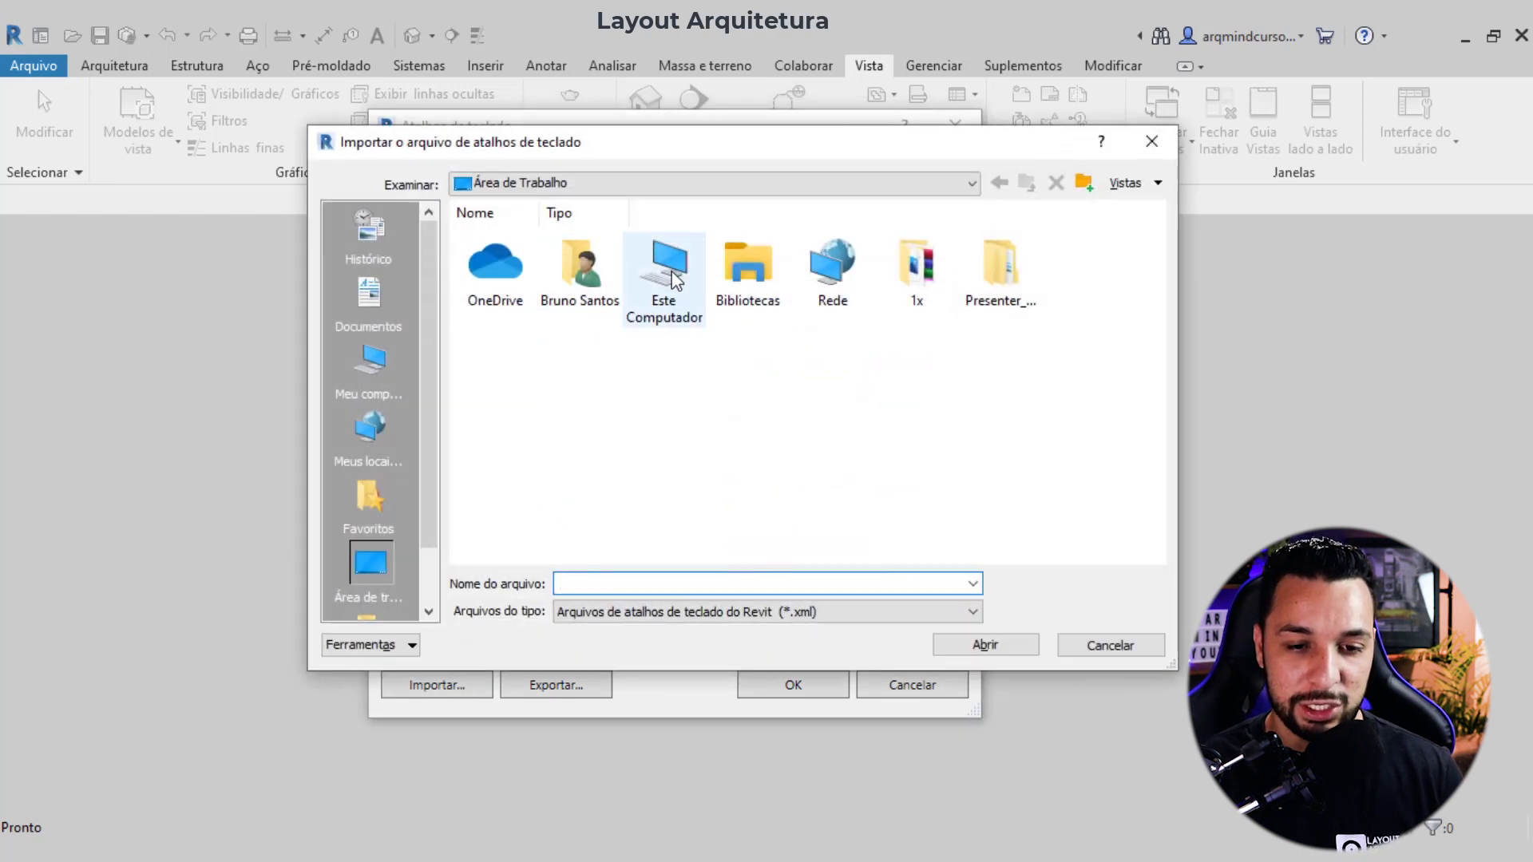
pyautogui.click(1167, 144)
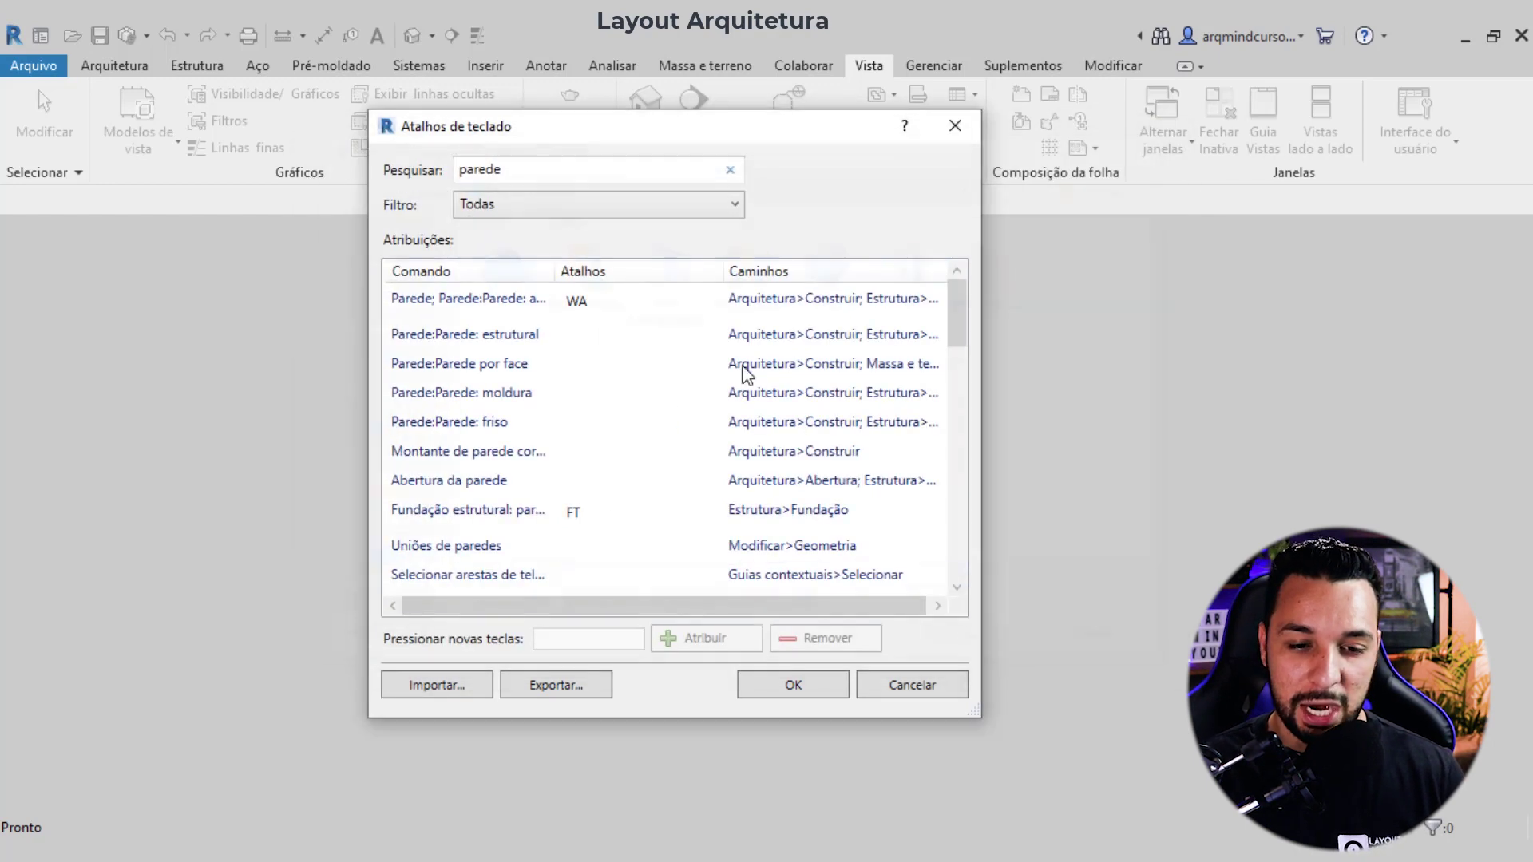
pyautogui.scroll(-2, 639, 400)
pyautogui.scroll(-1, 632, 412)
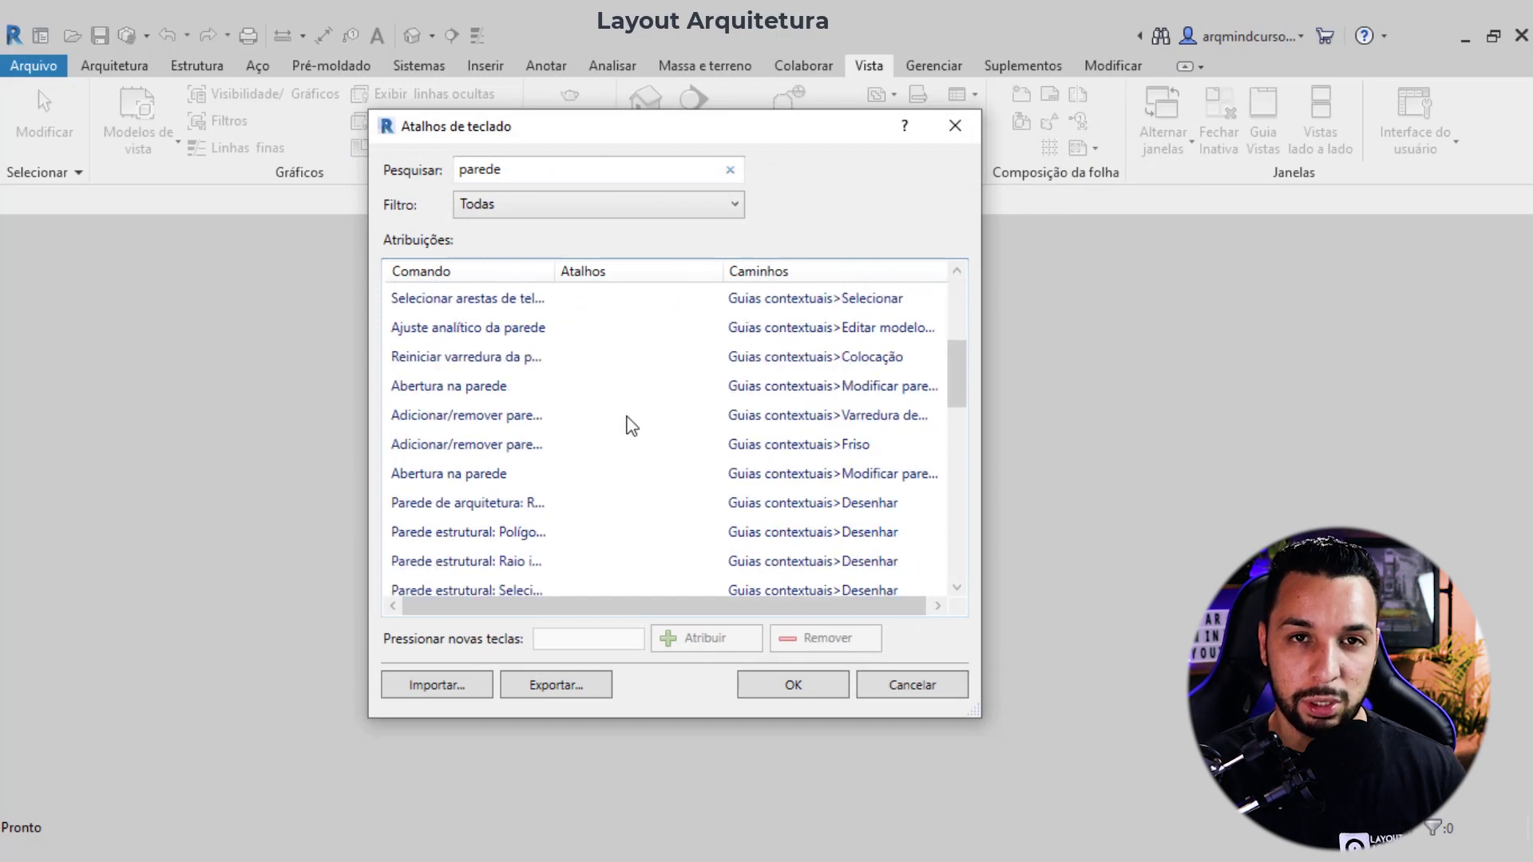
pyautogui.scroll(3, 667, 407)
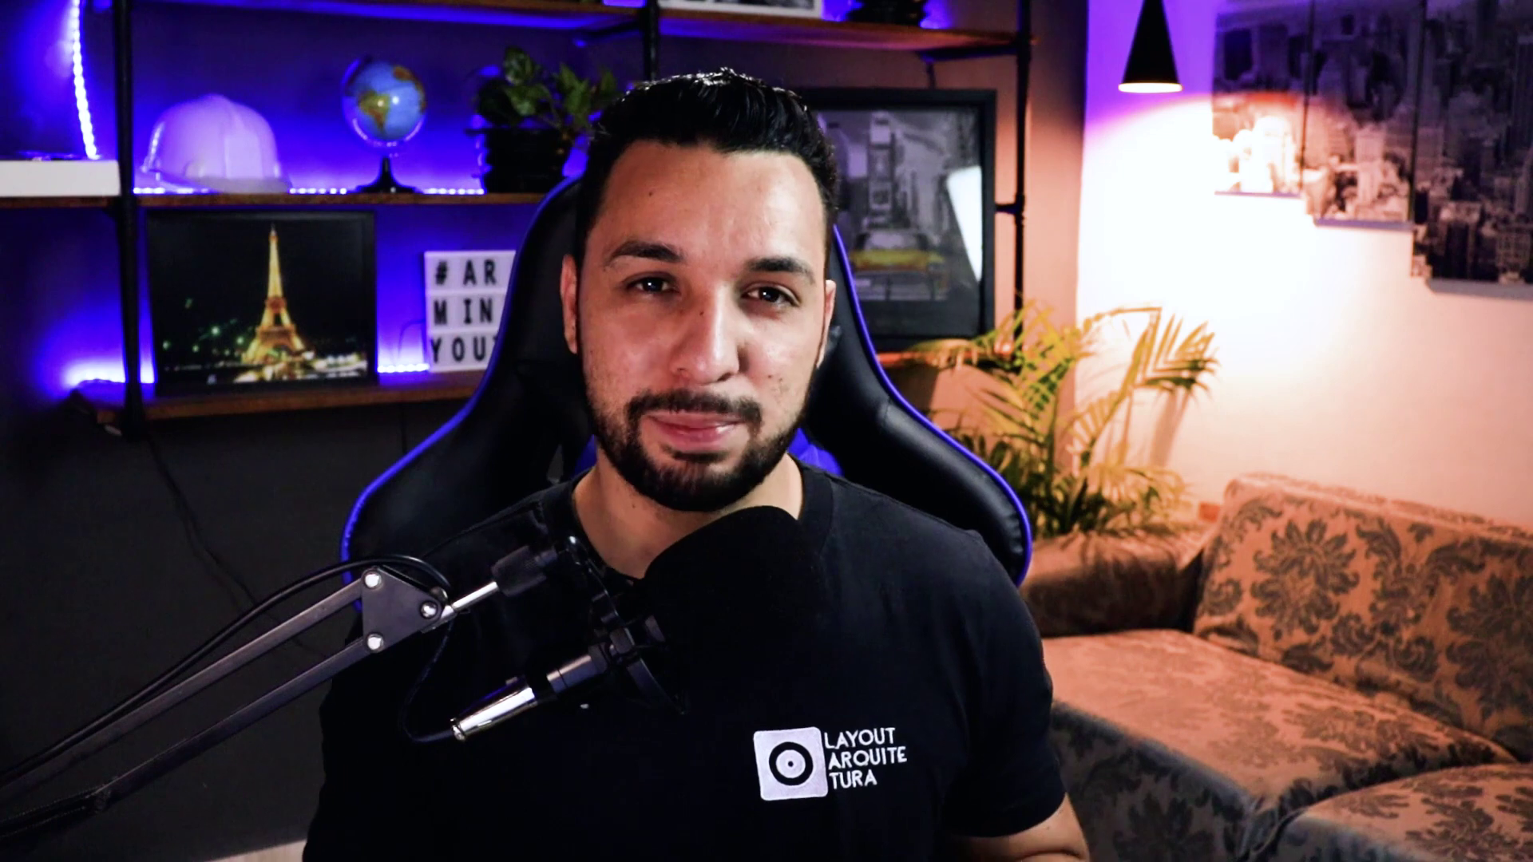